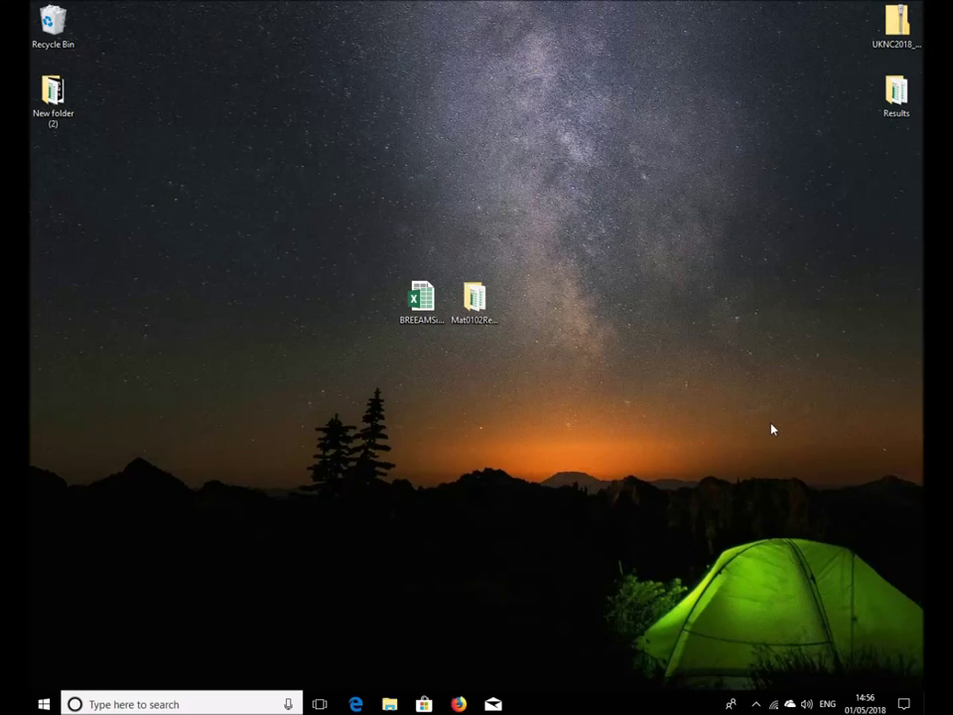
# Open BREEAMSimplifiedBuildingLCATool_V1.3.1.xlsx from the desktop in Excel
pyautogui.click(421, 298)
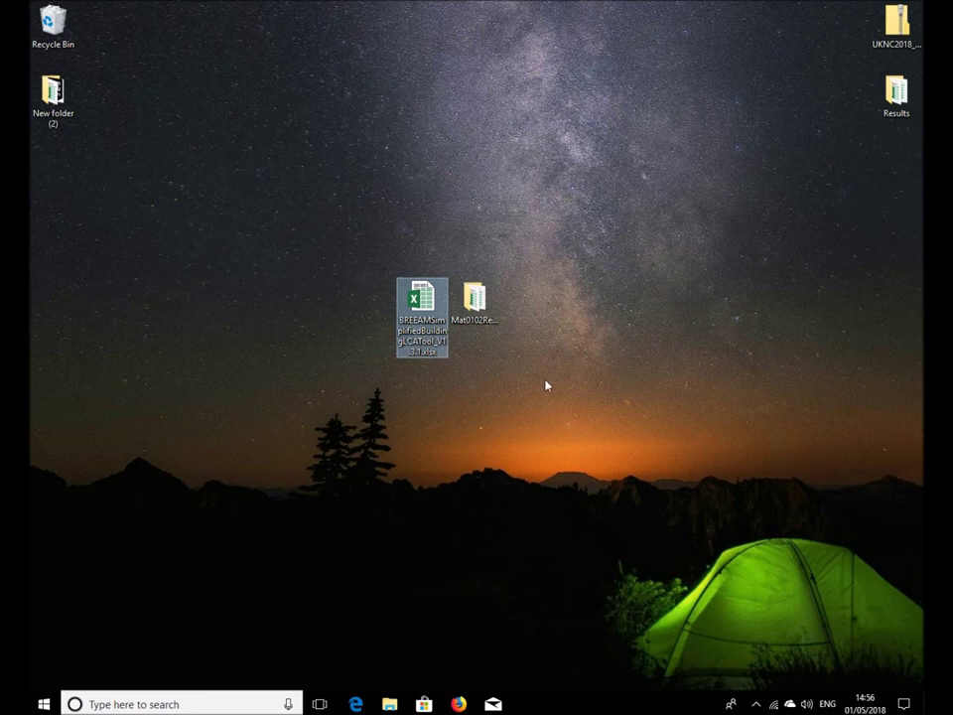
pyautogui.doubleClick(422, 307)
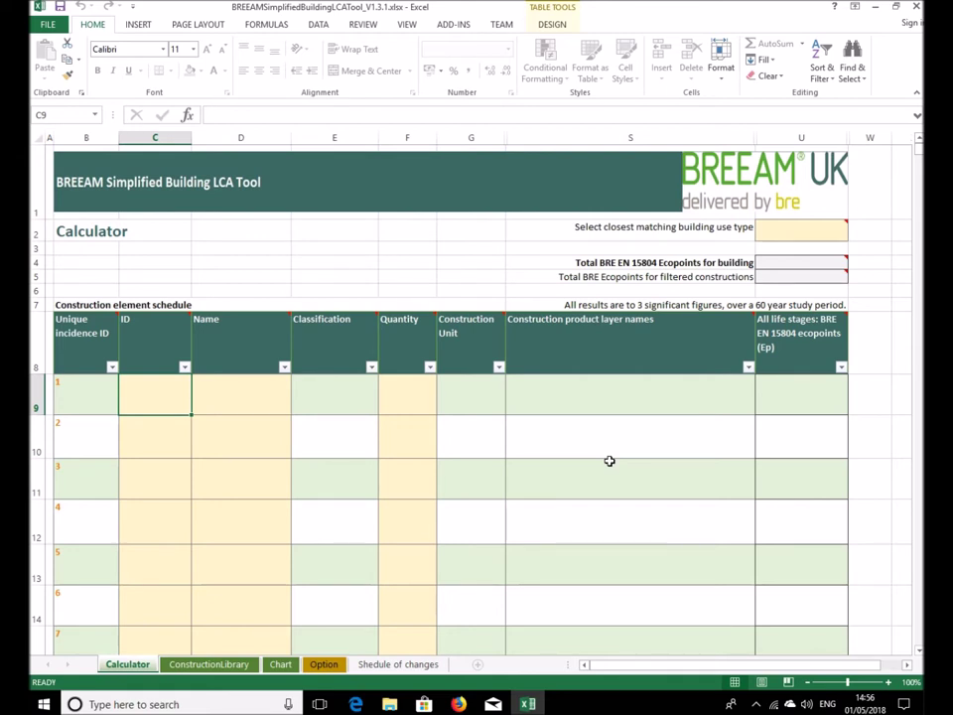
# Set the building use type in cell U2 to Office
pyautogui.click(770, 234)
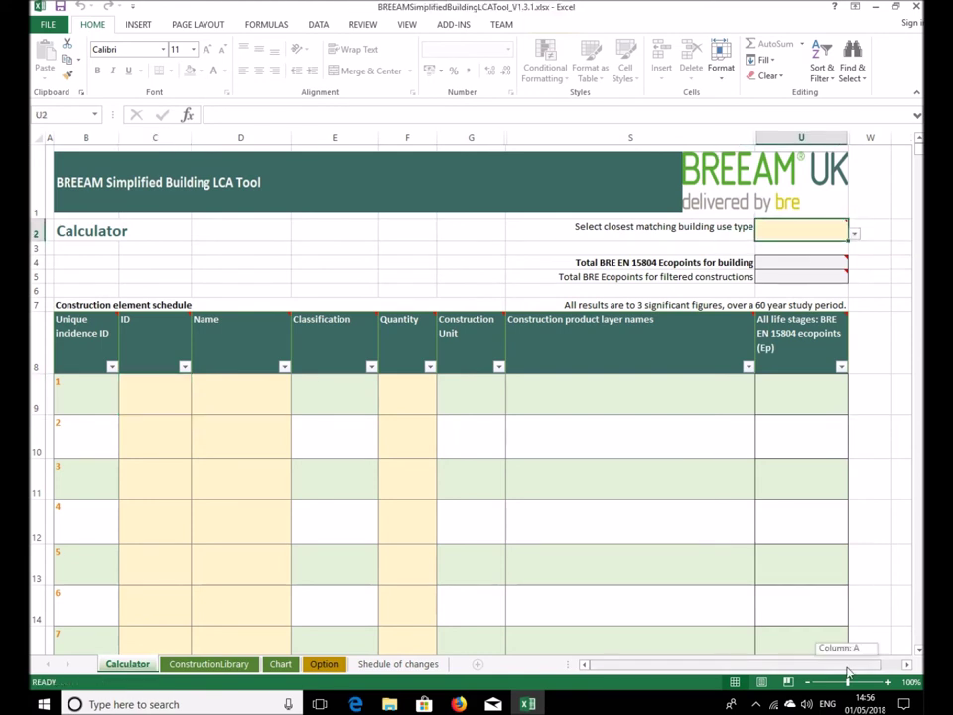
pyautogui.moveTo(847, 675); pyautogui.dragTo(856, 675)
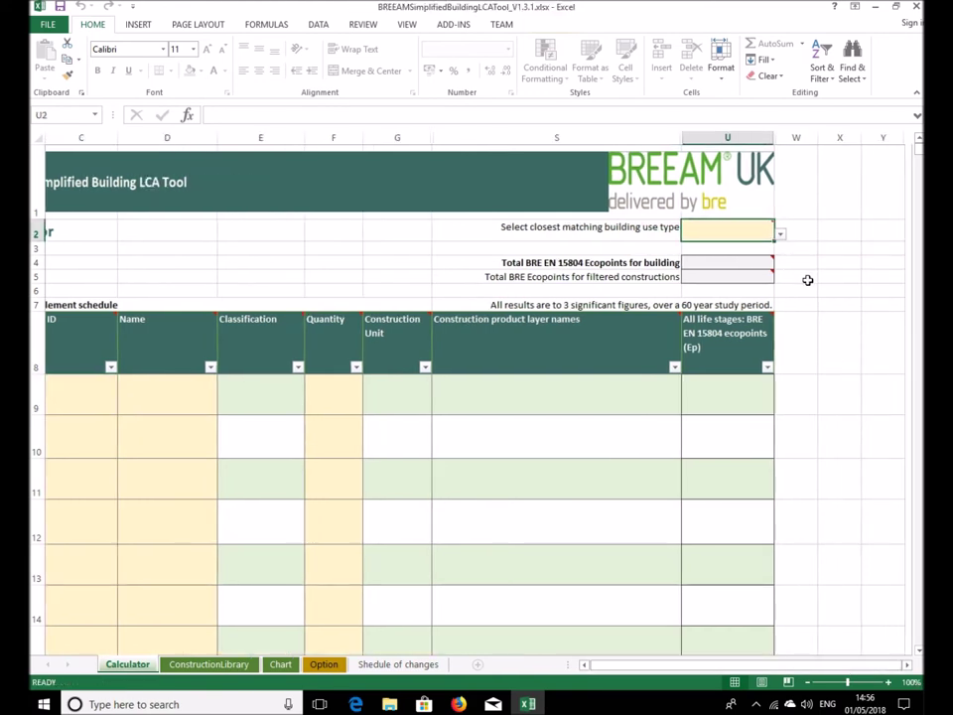
pyautogui.click(147, 393)
pyautogui.moveTo(757, 232)
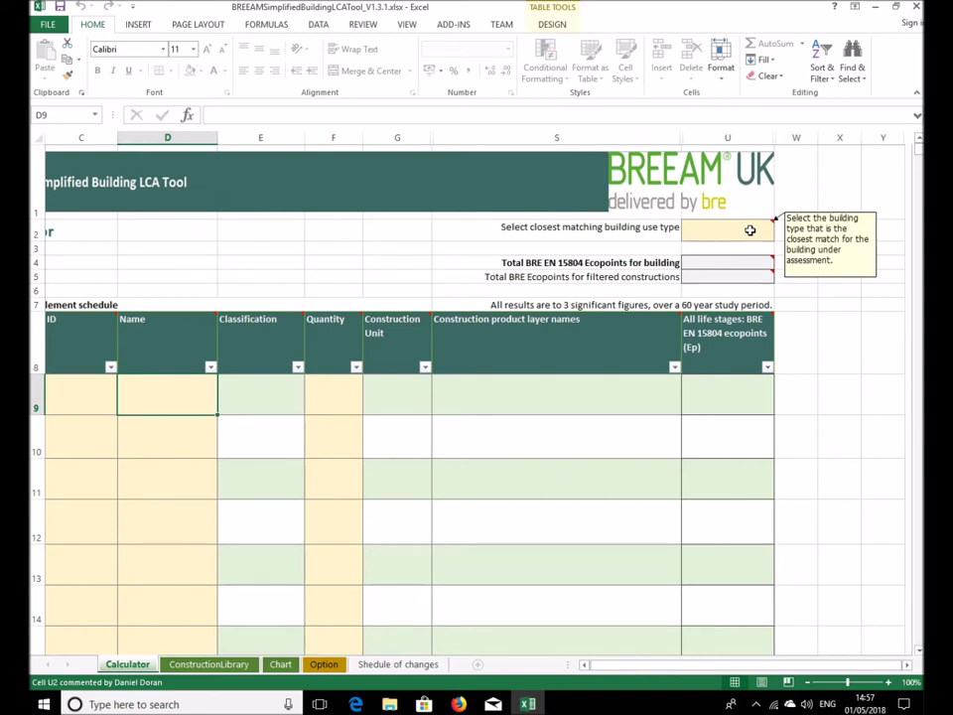
pyautogui.click(753, 231)
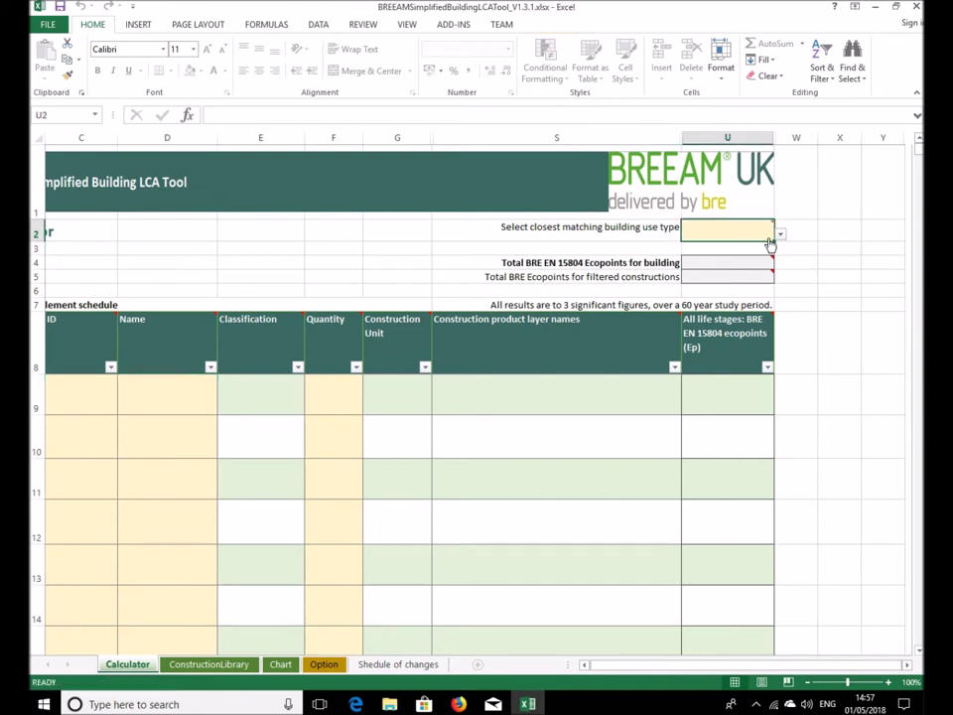
pyautogui.click(780, 236)
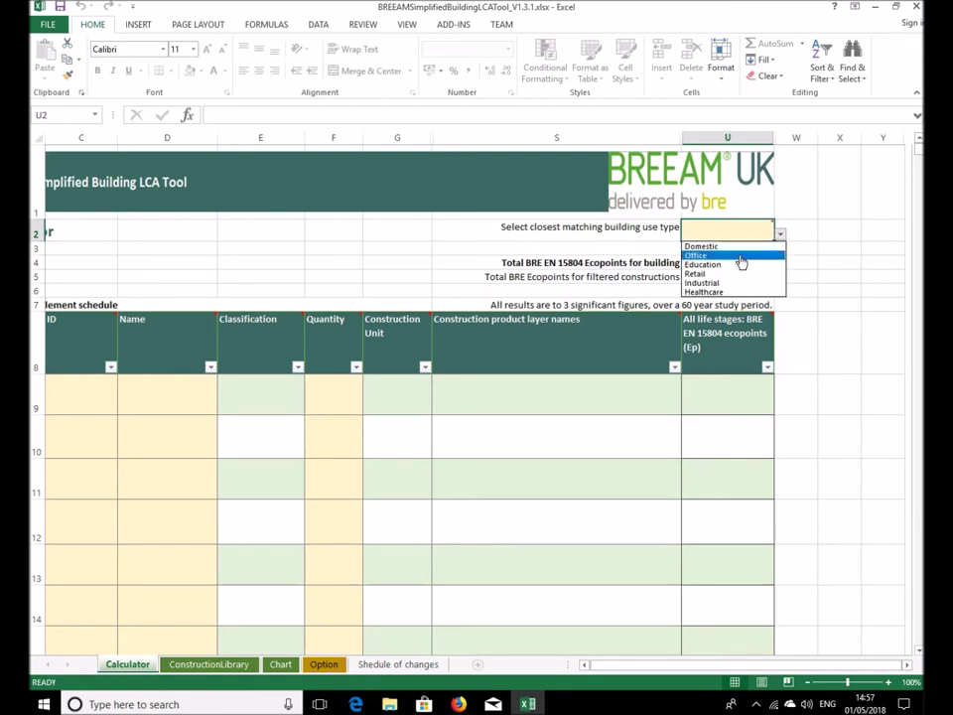
pyautogui.click(739, 256)
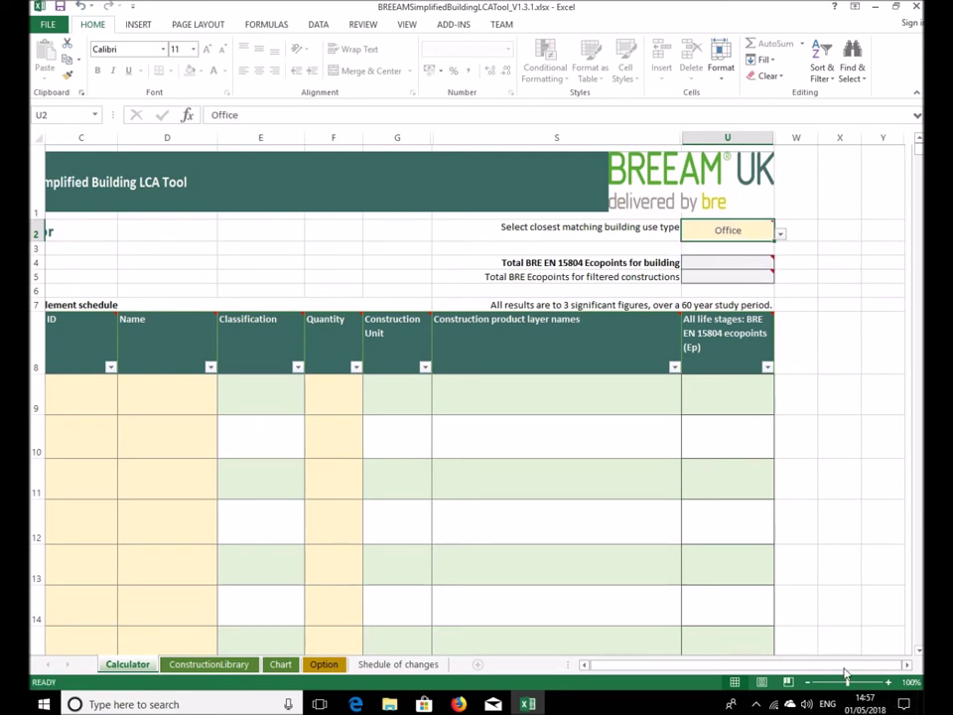
# Scroll back left and go to the ConstructionLibrary sheet
pyautogui.moveTo(847, 665); pyautogui.dragTo(790, 675)
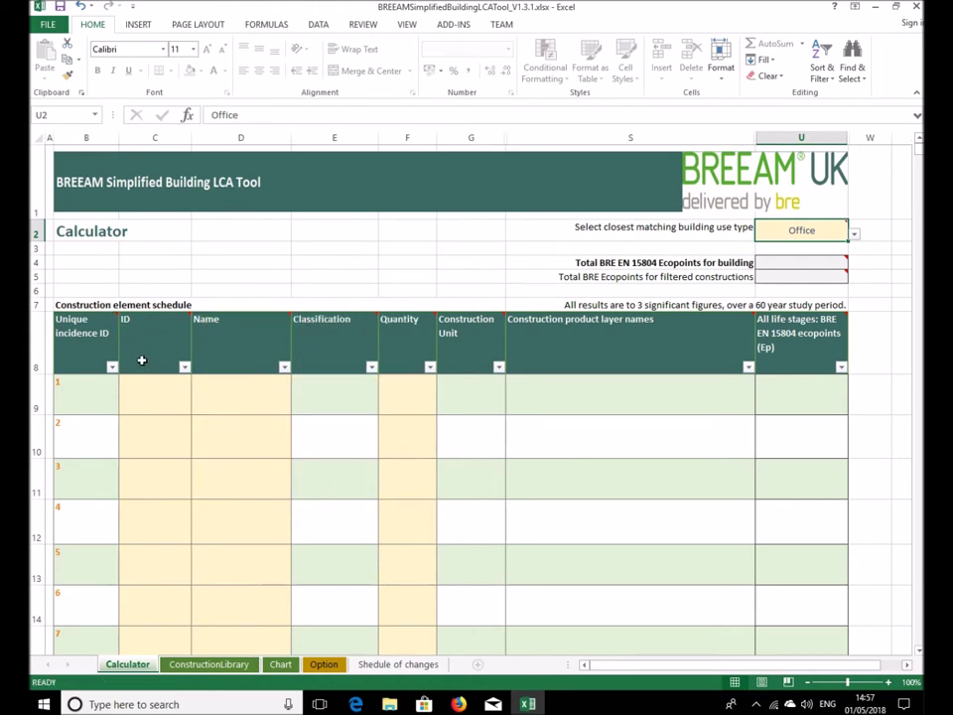
pyautogui.moveTo(150, 343)
pyautogui.click(228, 666)
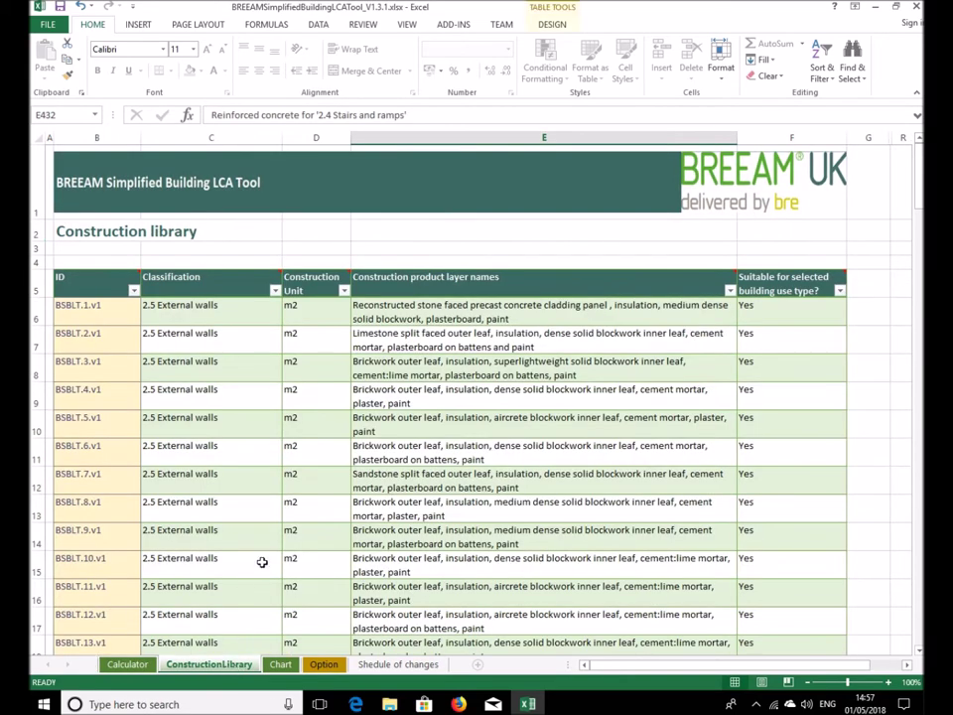
# Filter the suitability column to Yes only, leaving 414 of 429 records
pyautogui.click(839, 290)
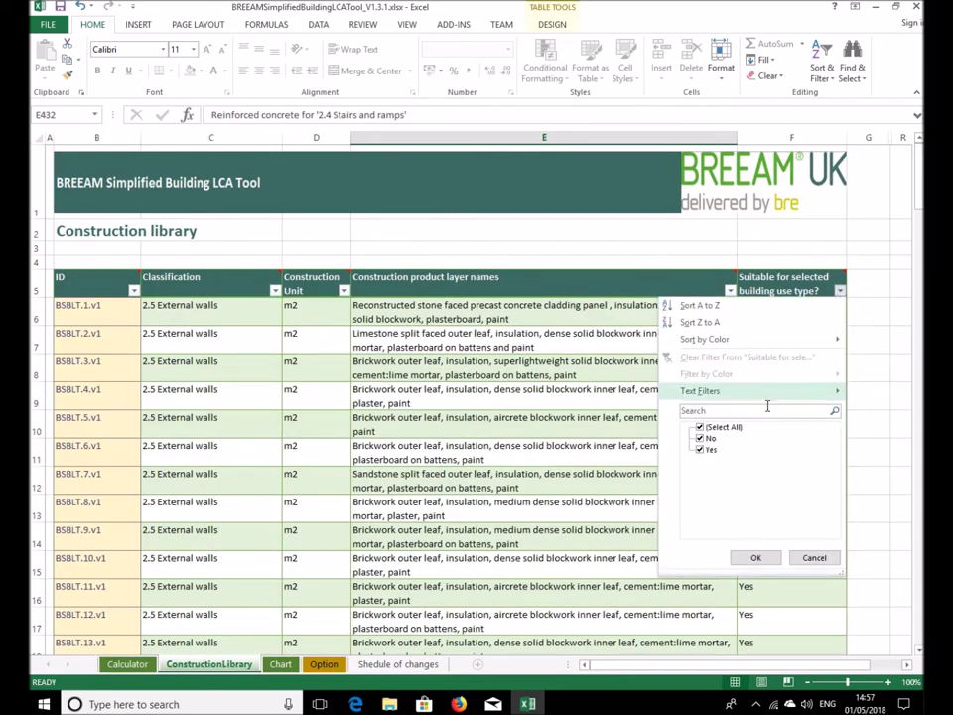
pyautogui.click(701, 427)
pyautogui.click(707, 450)
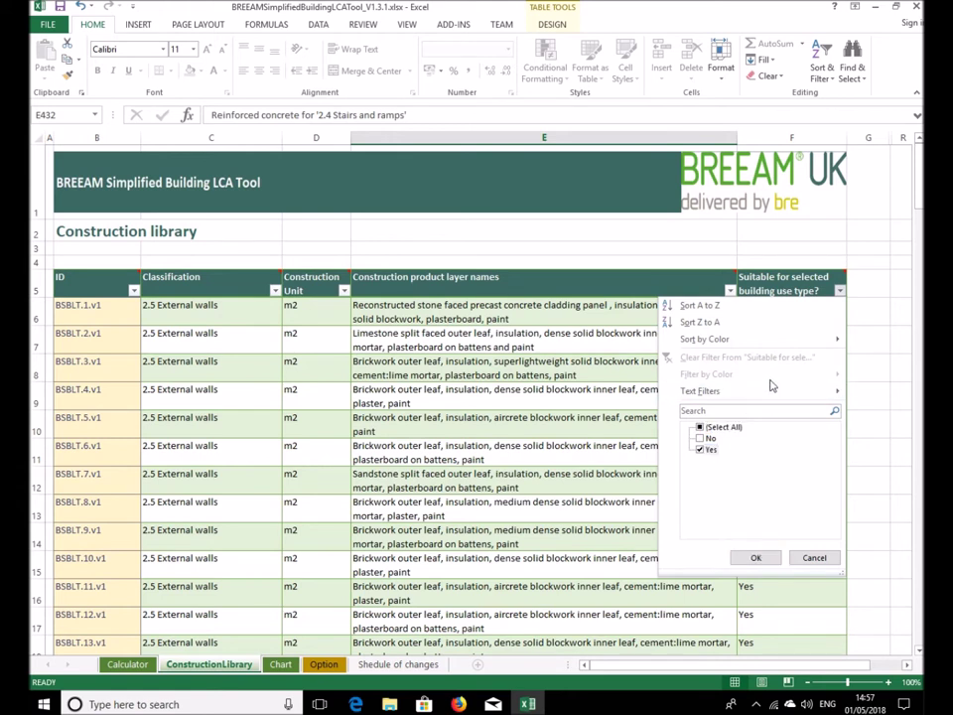
pyautogui.click(719, 429)
pyautogui.click(720, 429)
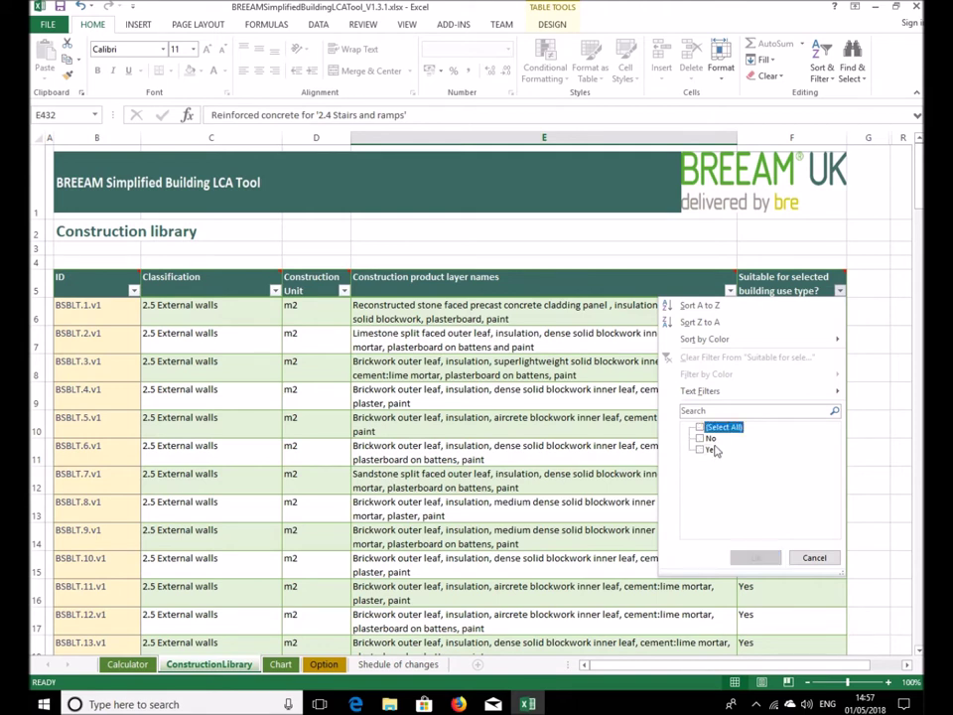
pyautogui.click(700, 450)
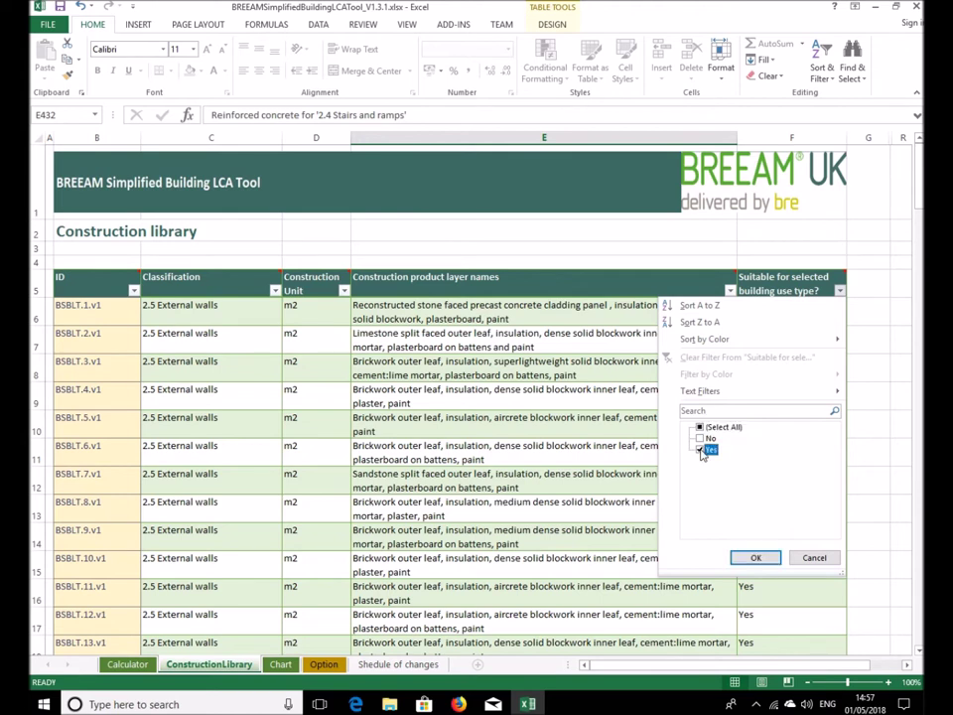
pyautogui.click(756, 560)
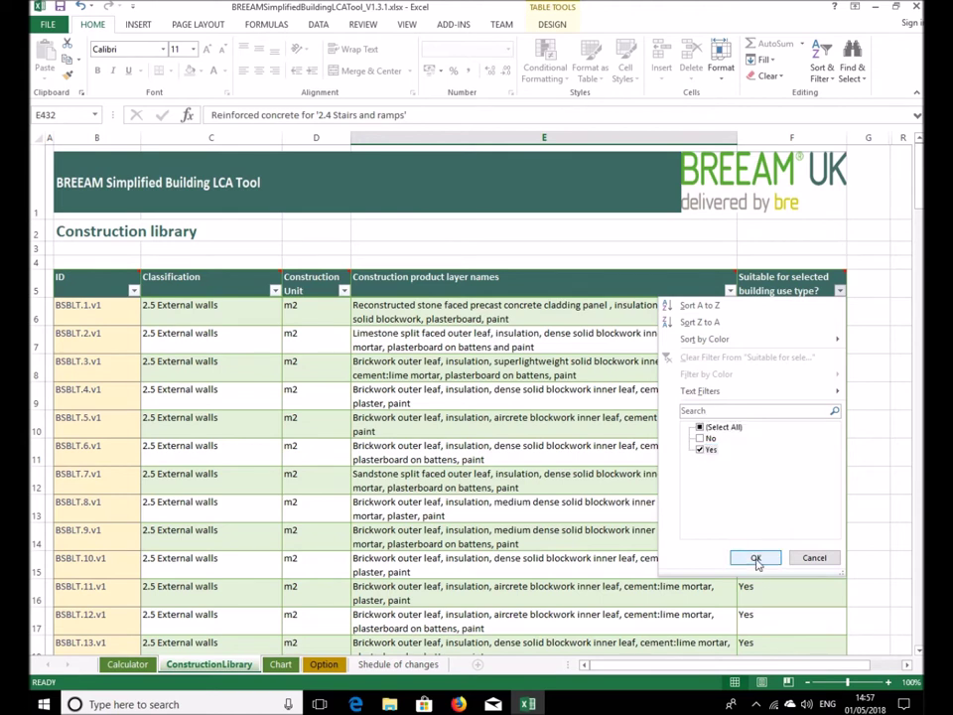
pyautogui.click(757, 560)
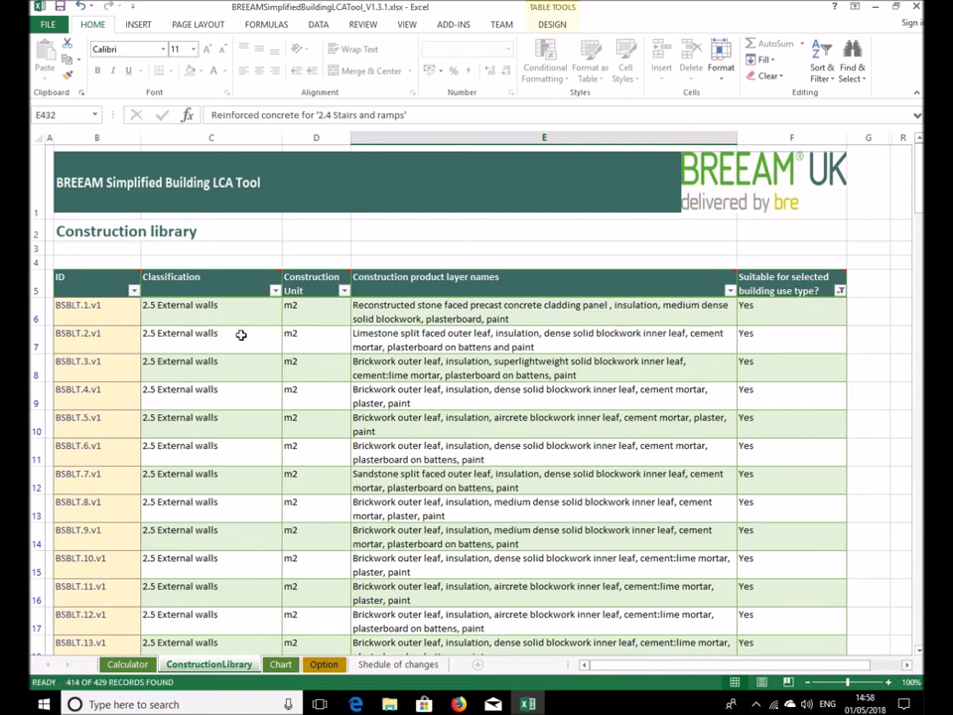
pyautogui.click(275, 291)
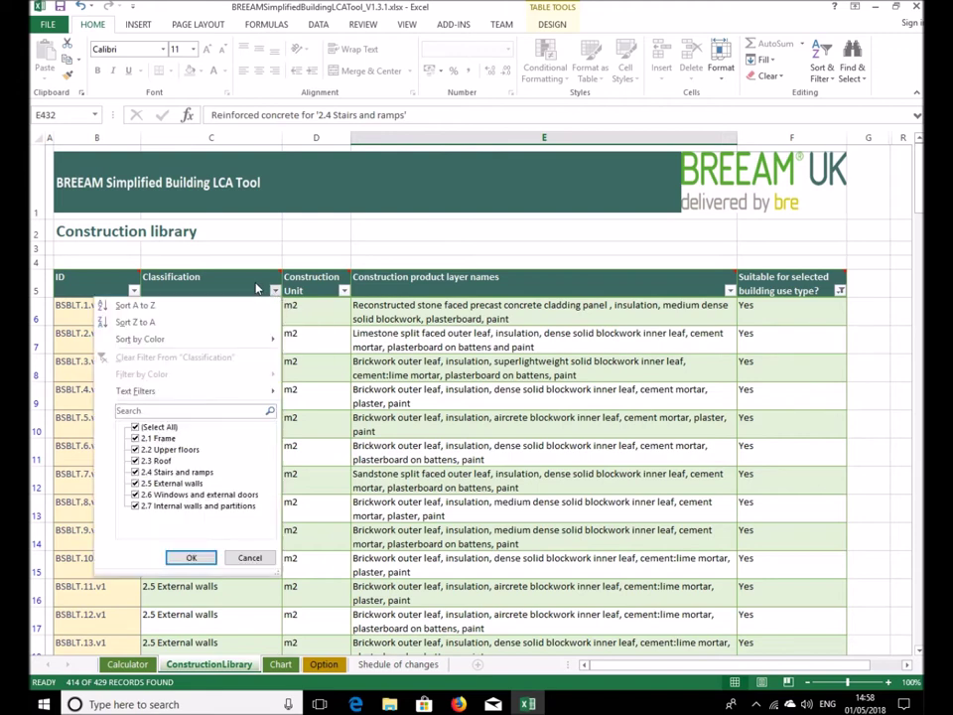
# Filter the Classification column to 2.5 External walls only
pyautogui.click(159, 428)
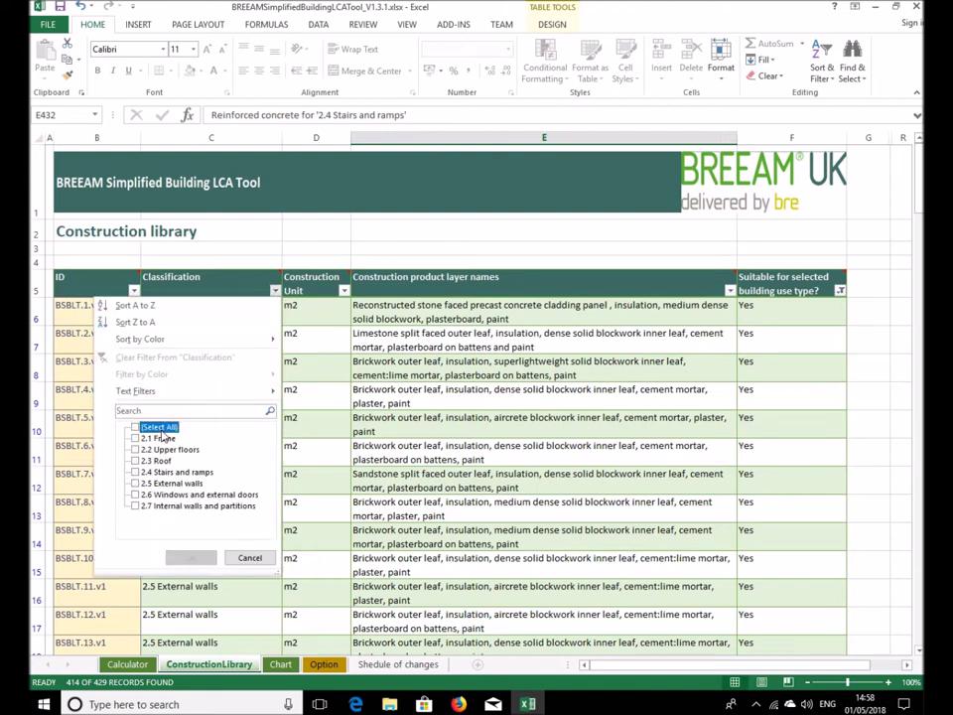
pyautogui.click(167, 484)
pyautogui.click(186, 558)
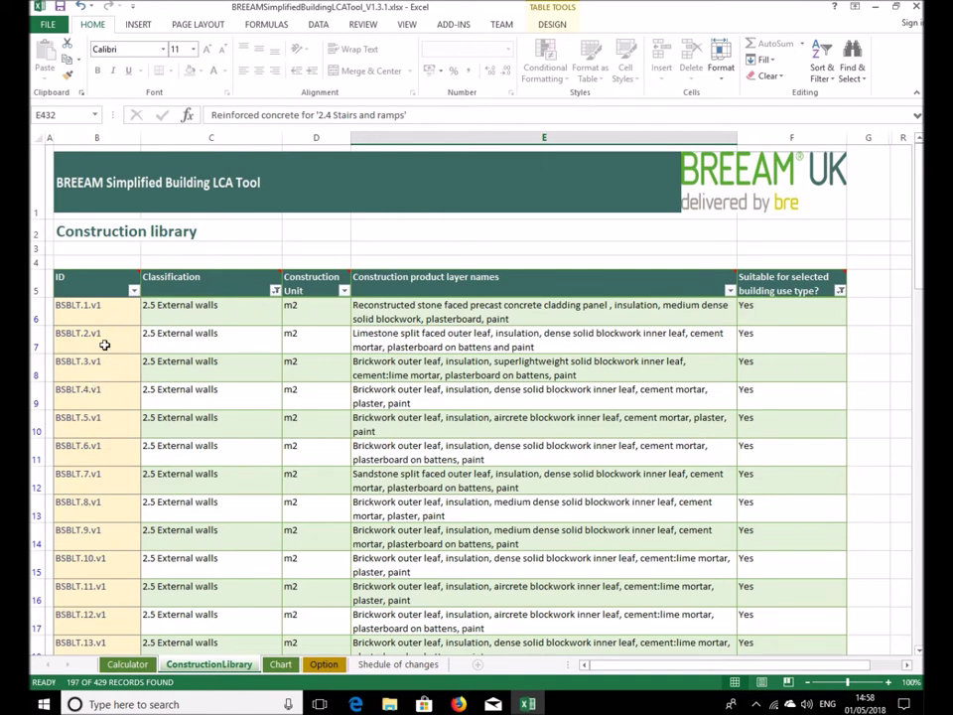
# Copy construction ID BSBLT.8.v1 and return to the Calculator sheet
pyautogui.click(92, 505)
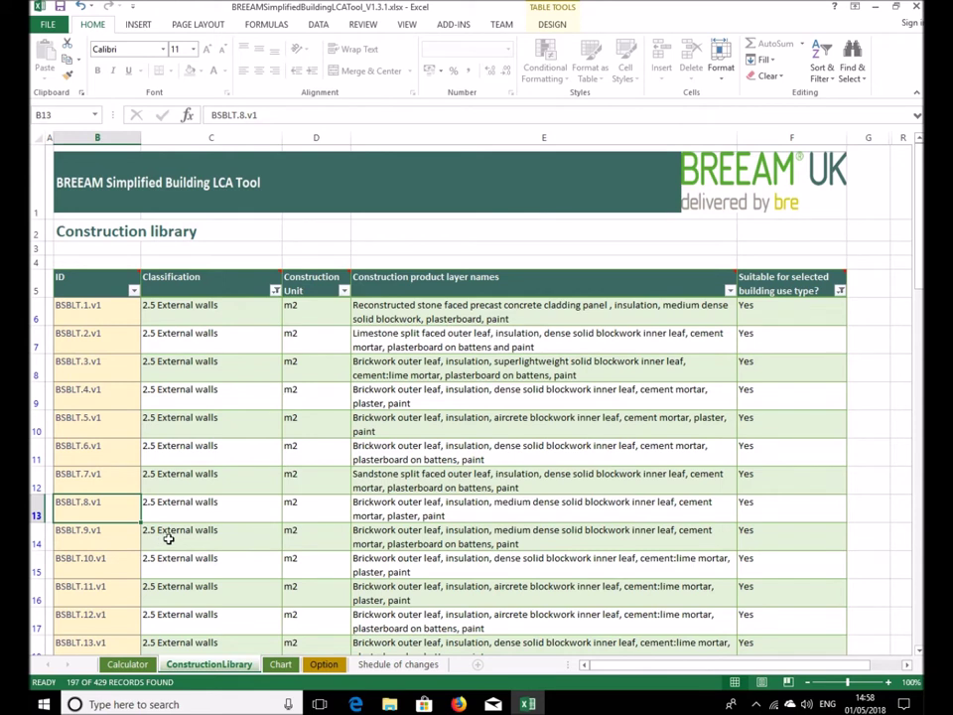
pyautogui.hotkey('ctrl', 'c')
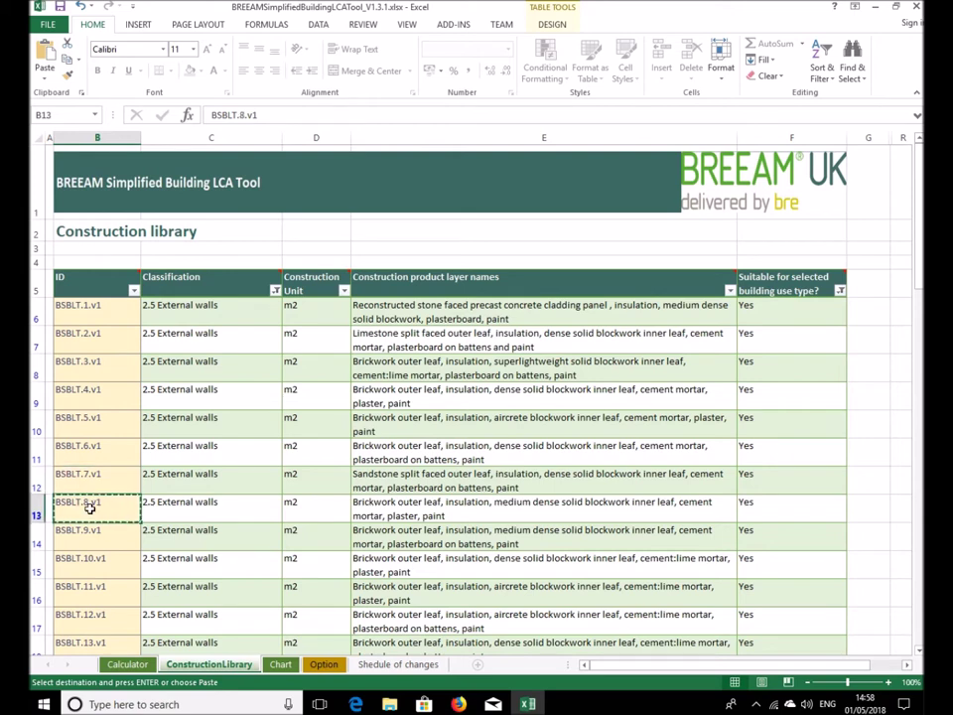
pyautogui.rightClick(90, 510)
pyautogui.rightClick(96, 513)
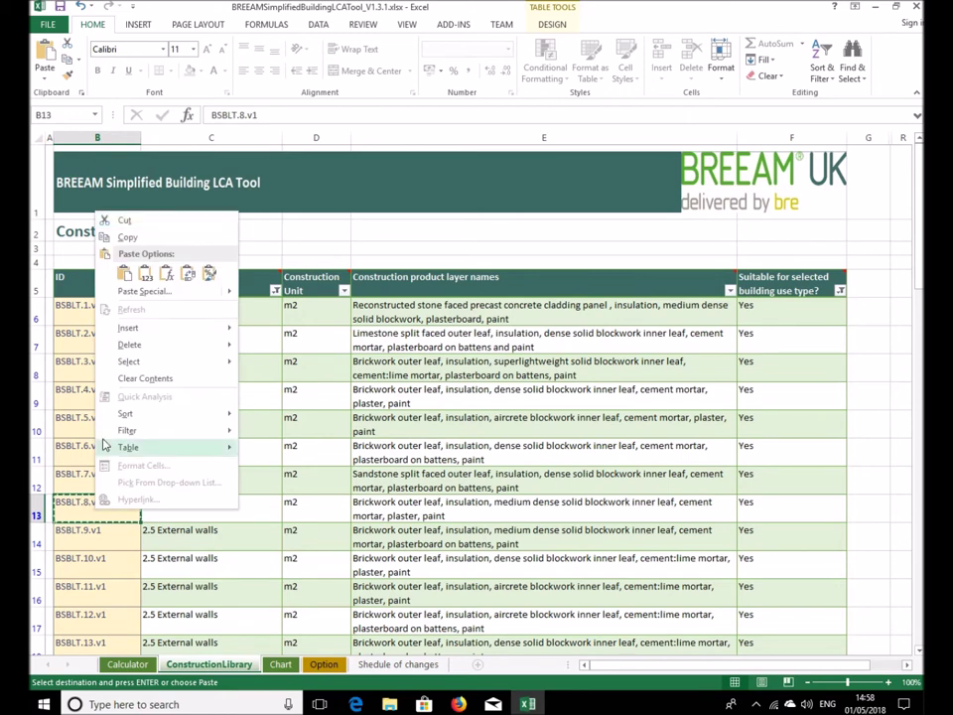
pyautogui.click(130, 239)
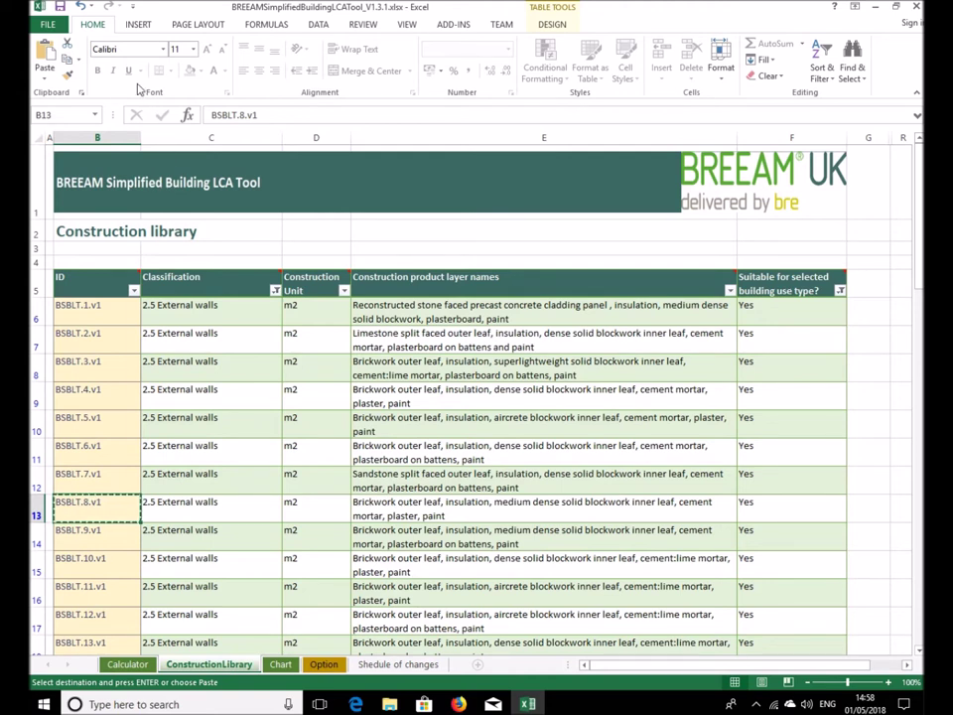
pyautogui.click(79, 61)
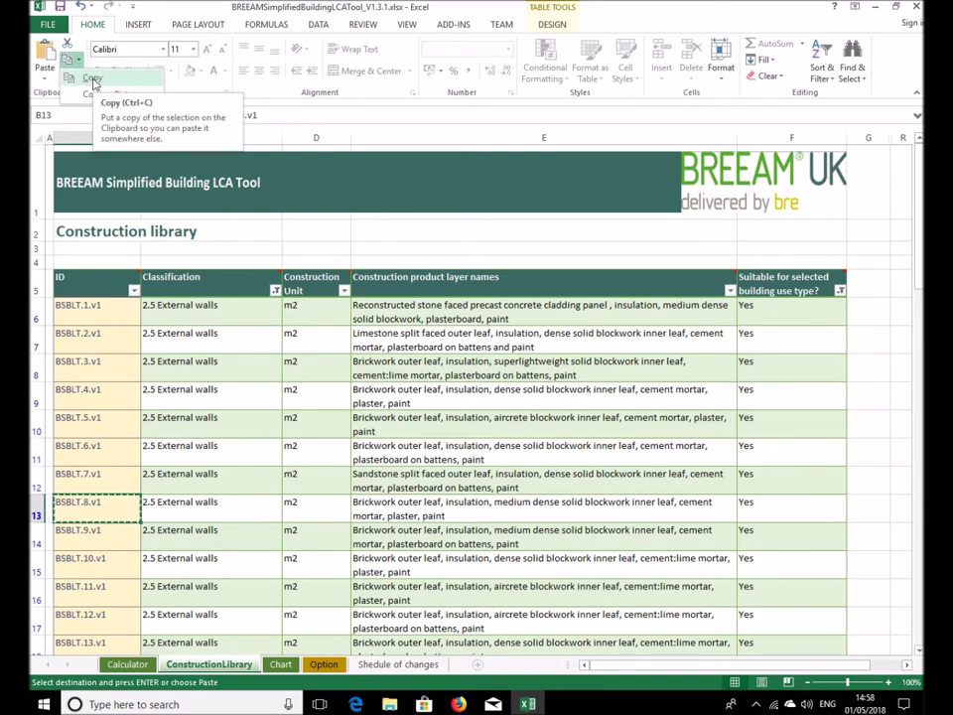
pyautogui.click(93, 78)
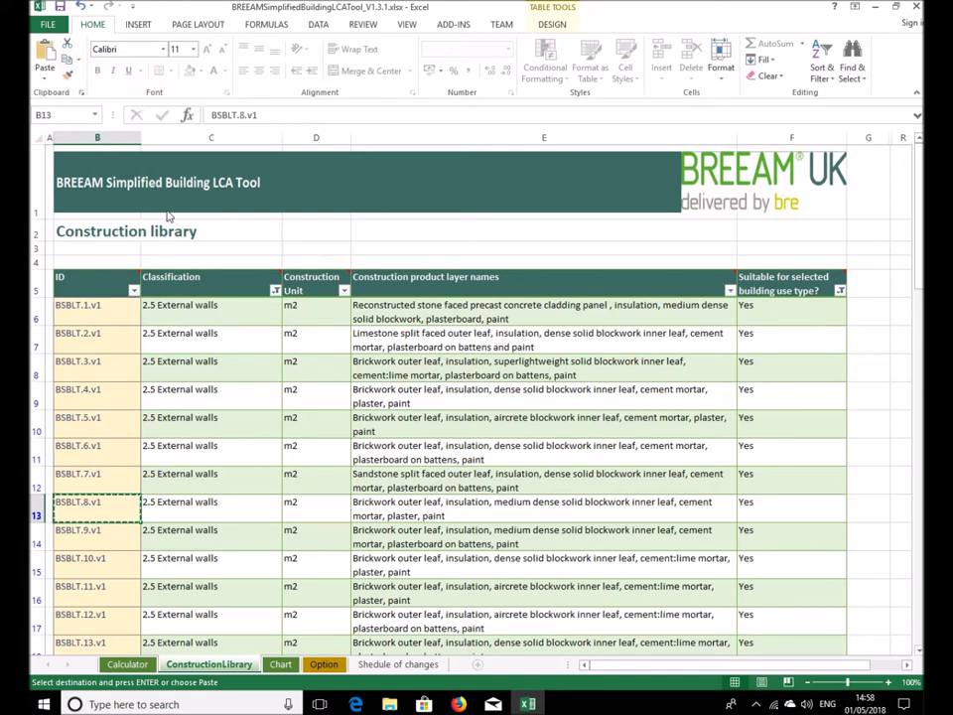
pyautogui.click(129, 664)
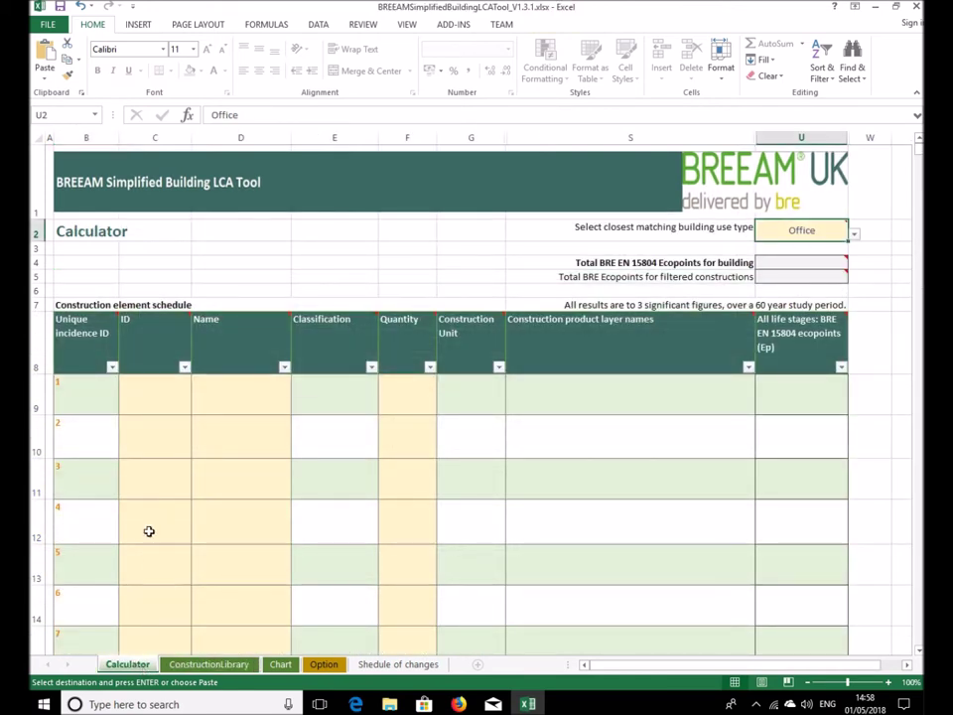
# Paste BSBLT.8.v1 into Calculator cell C9, auto-filling 2.5 External walls, m2 and layers
pyautogui.click(152, 393)
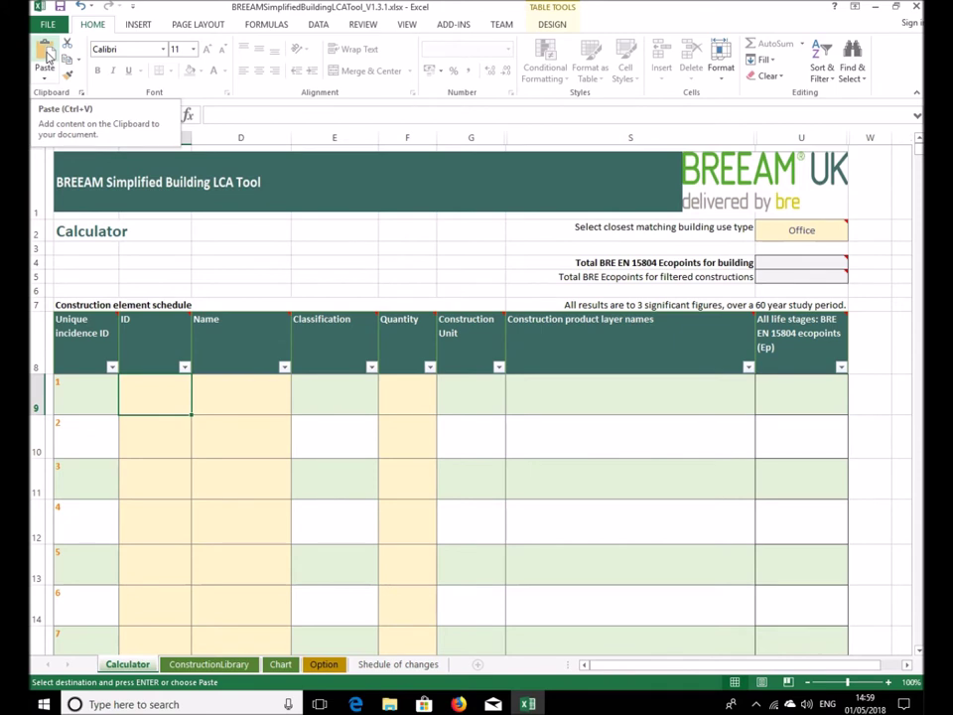
pyautogui.click(47, 54)
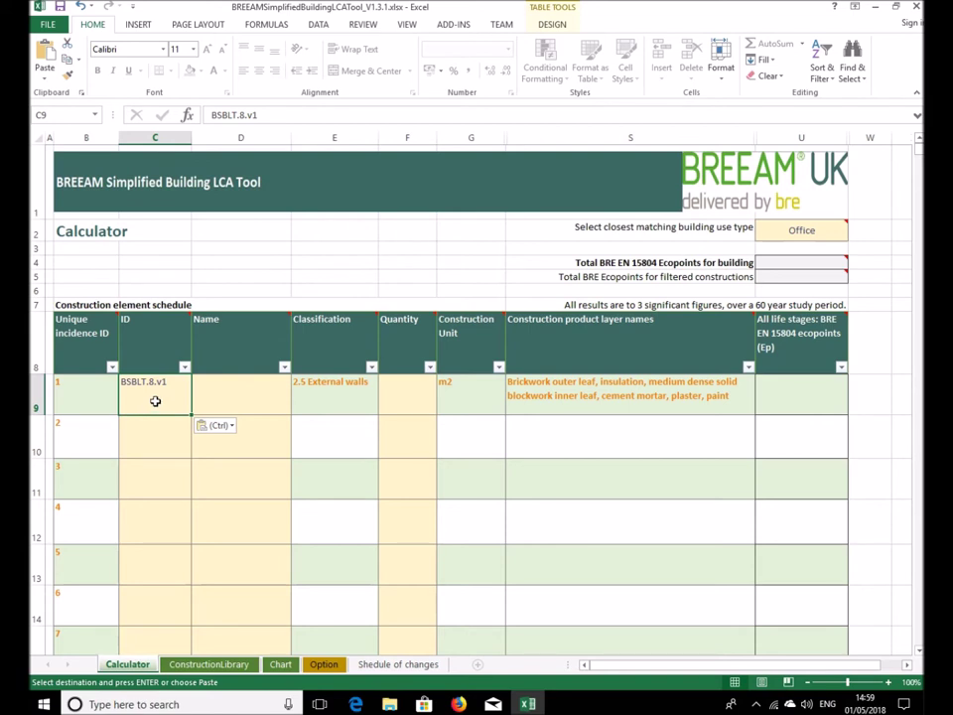
pyautogui.rightClick(155, 400)
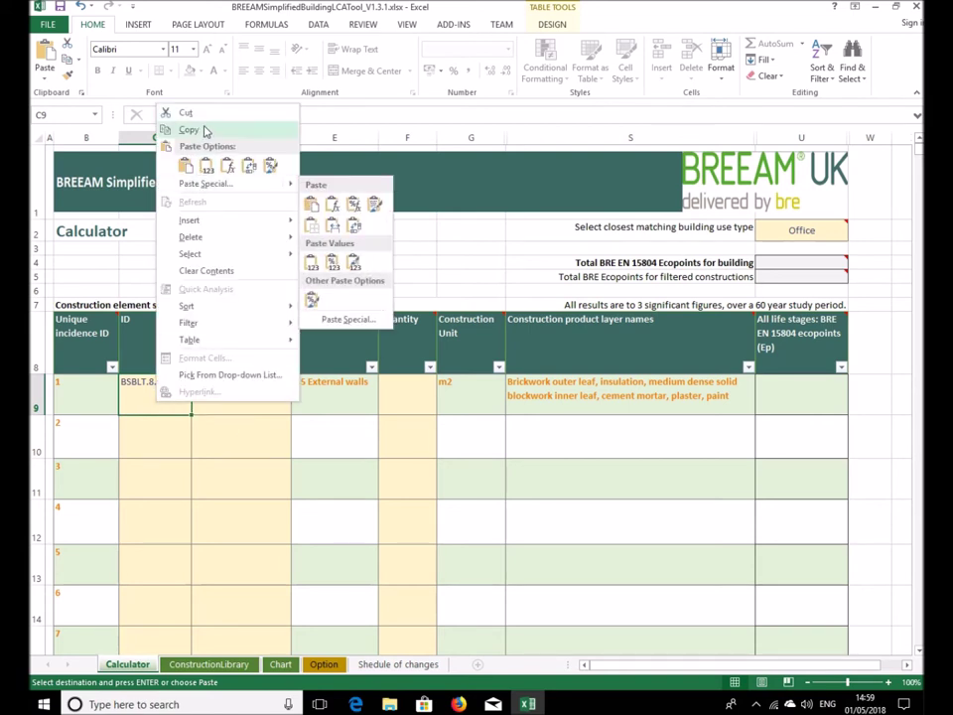
pyautogui.click(187, 167)
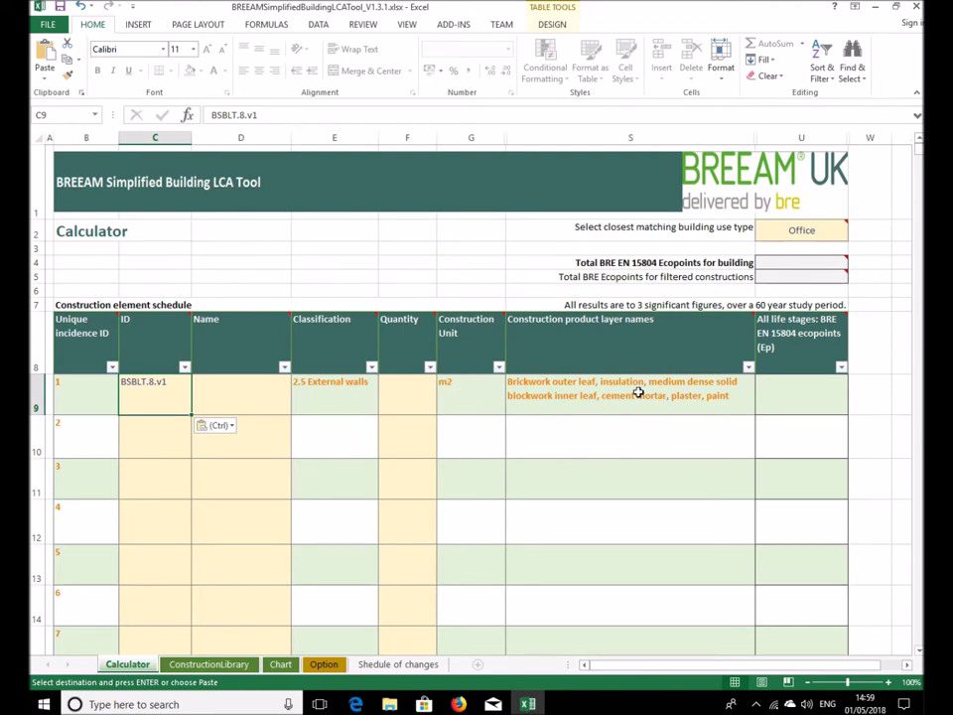
pyautogui.click(234, 664)
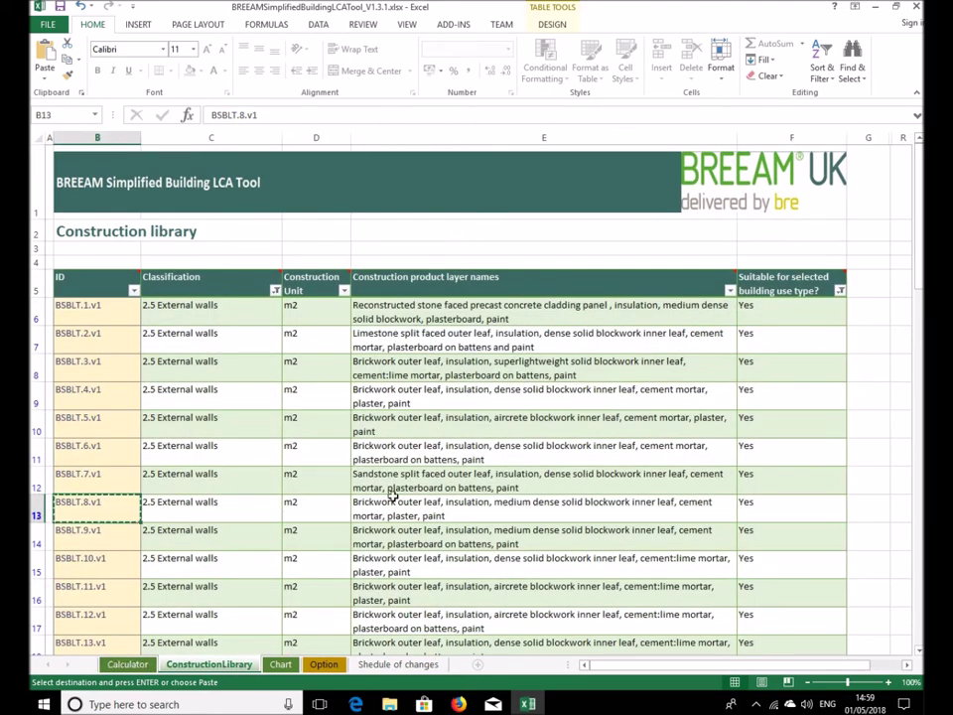
pyautogui.click(135, 671)
pyautogui.hotkey('ctrl', 'v')
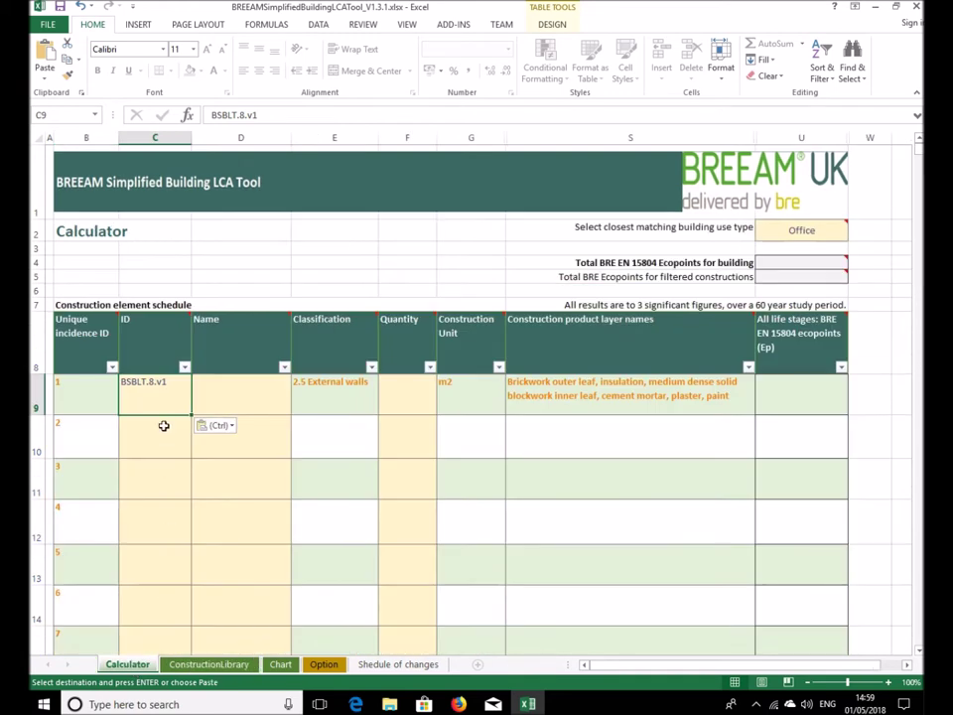
# Name the first construction 'West elevation' in cell D9
pyautogui.click(228, 396)
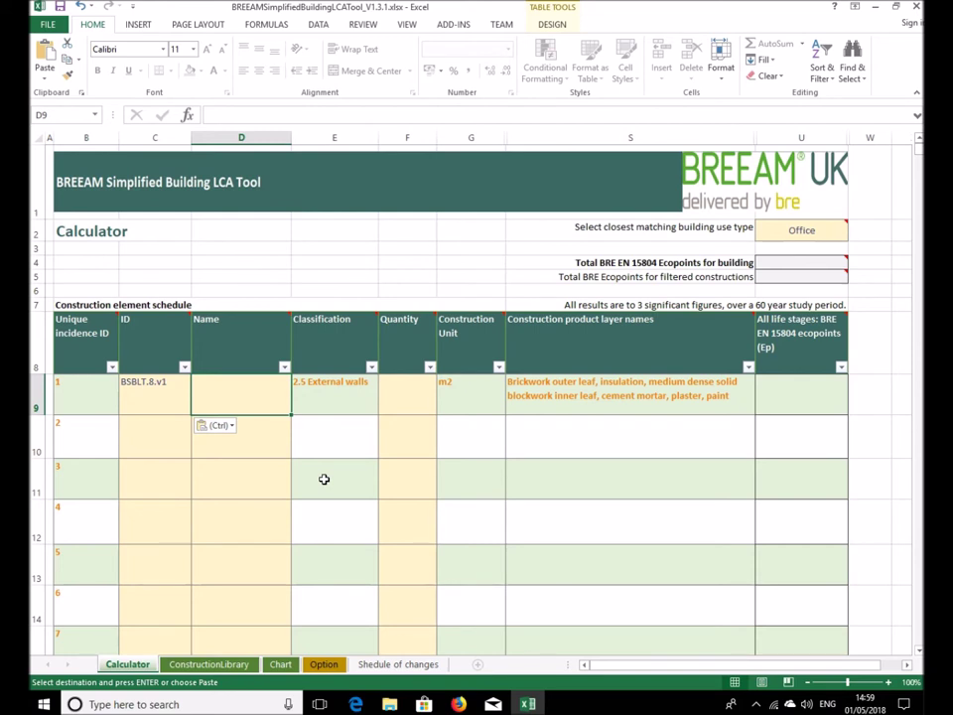
pyautogui.write('We')
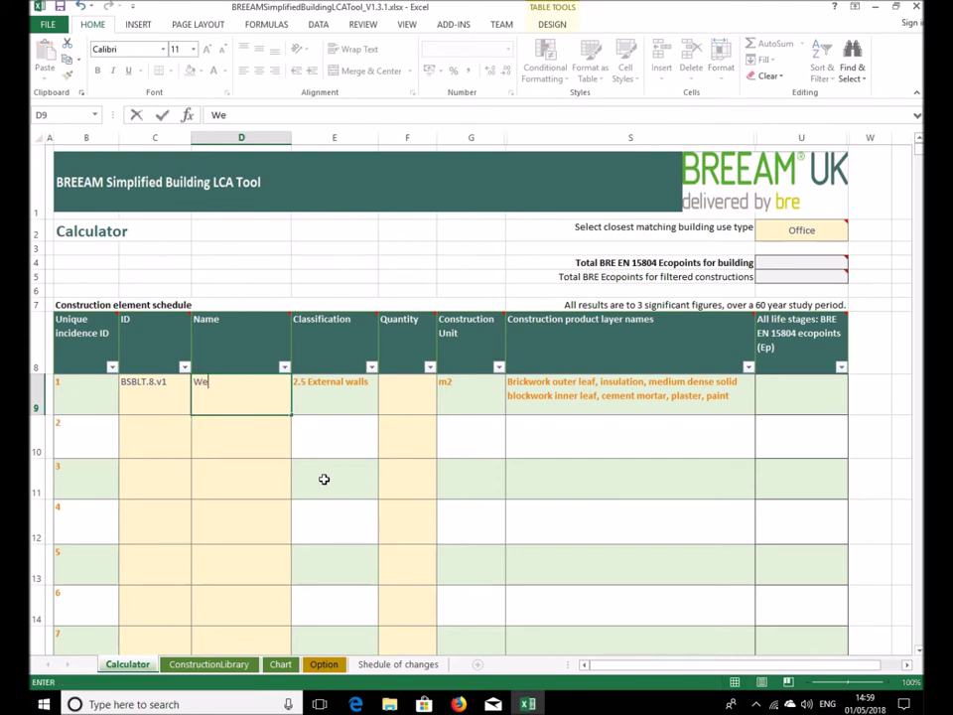
pyautogui.write('st elevation')
pyautogui.click(240, 442)
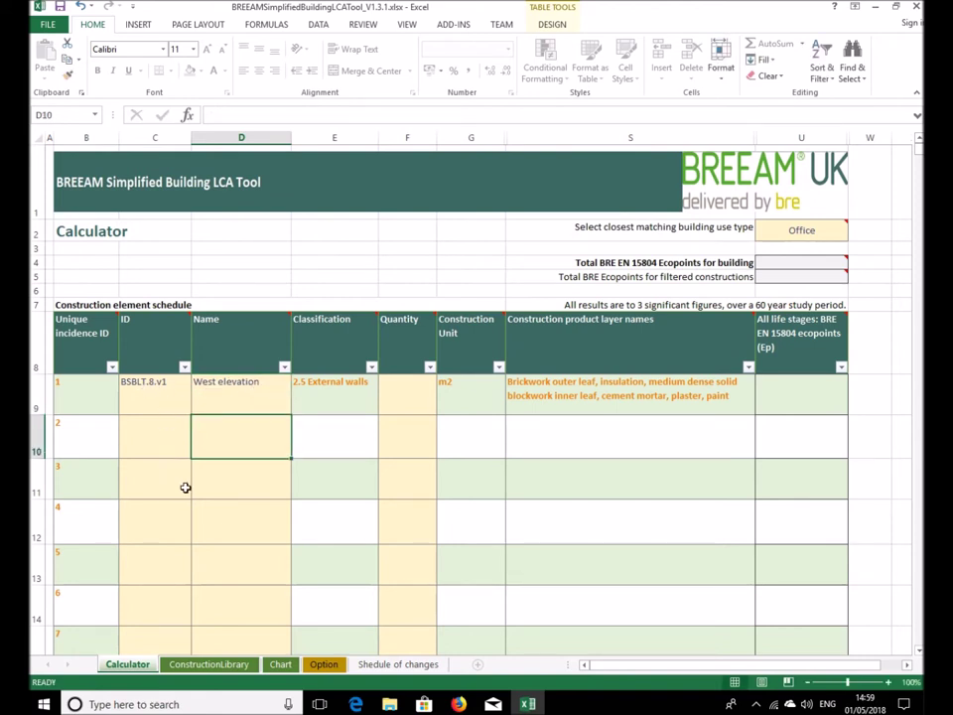
# Set quantity 50 in F9, scoring 21.0 ecopoints, then go to ConstructionLibrary
pyautogui.click(409, 392)
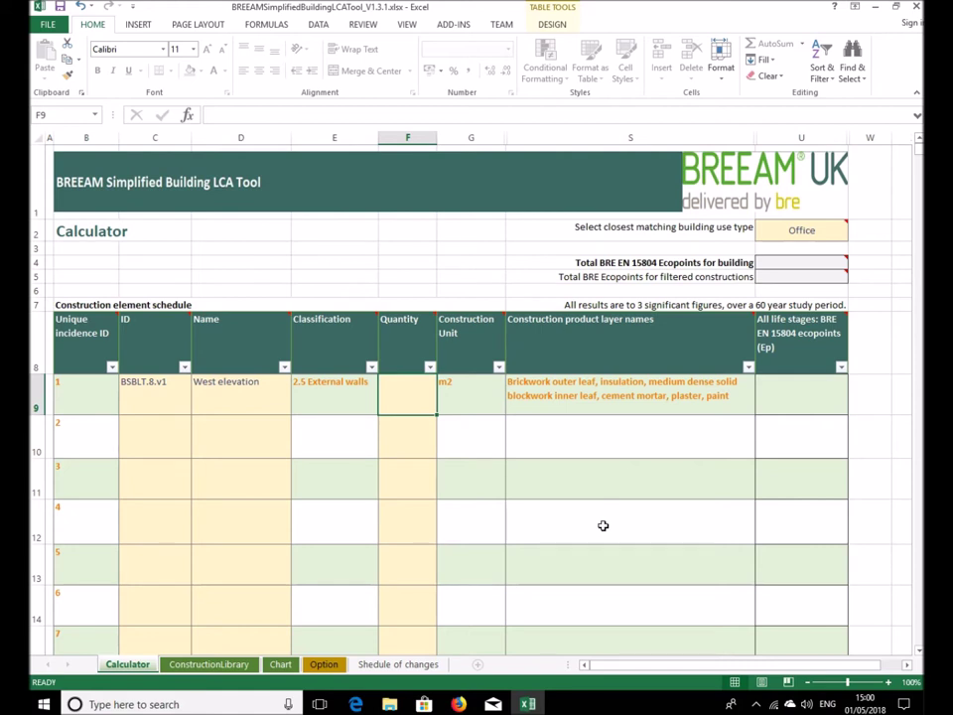
pyautogui.write('50')
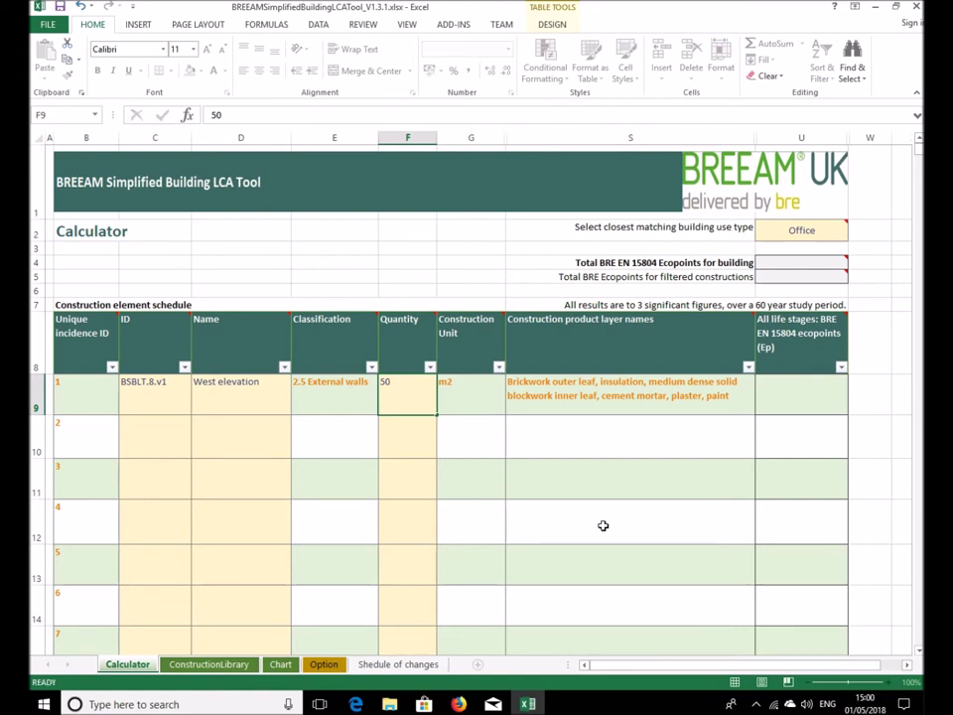
pyautogui.press('Return')
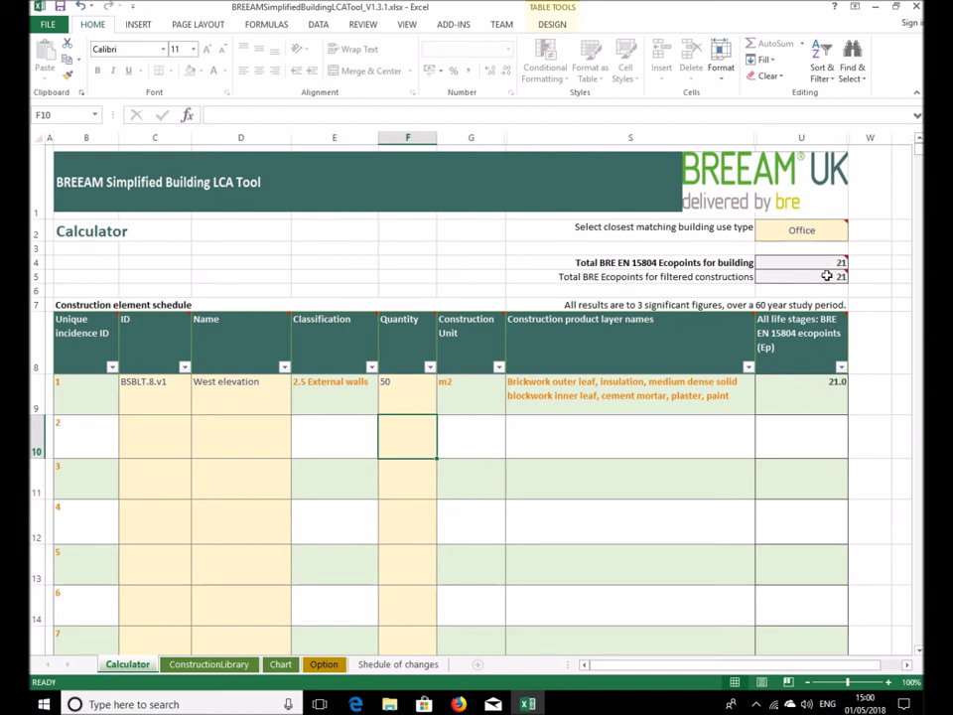
pyautogui.moveTo(830, 262)
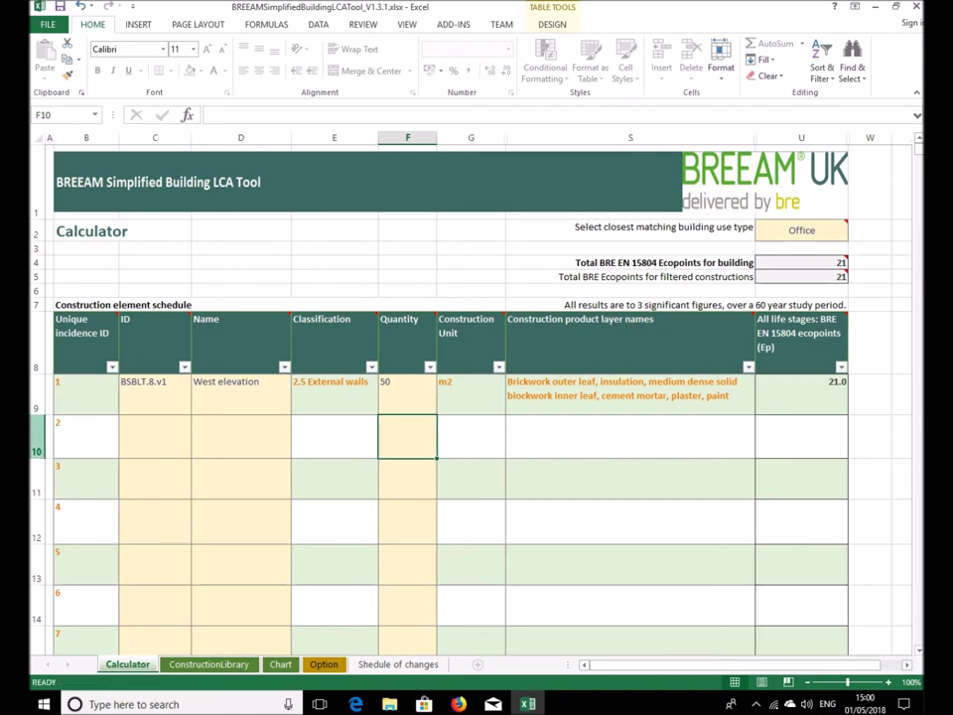
pyautogui.click(149, 432)
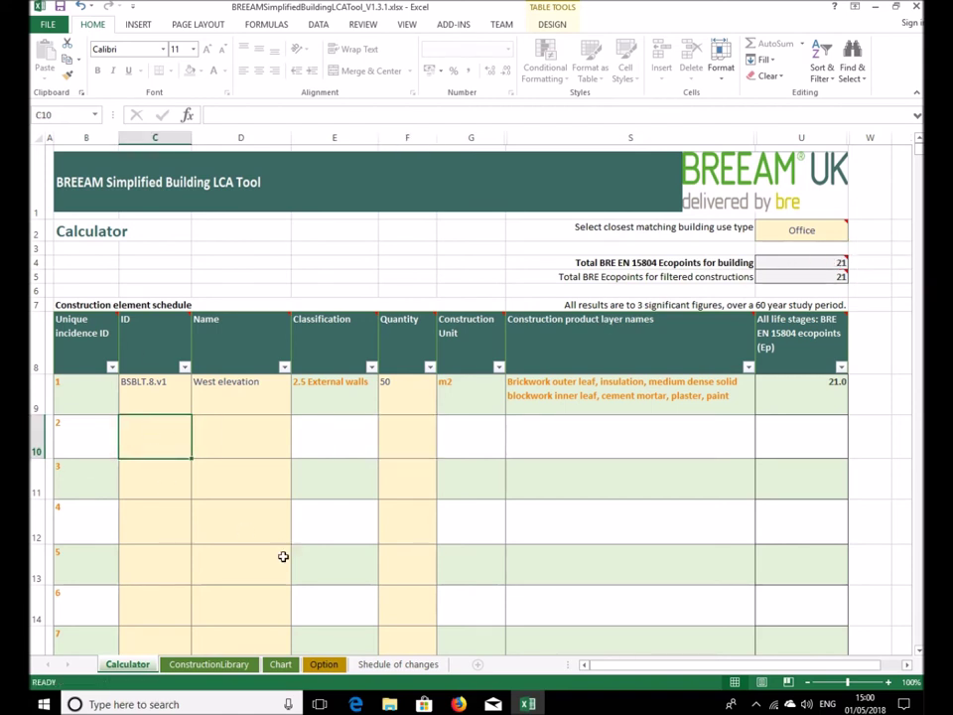
pyautogui.click(209, 671)
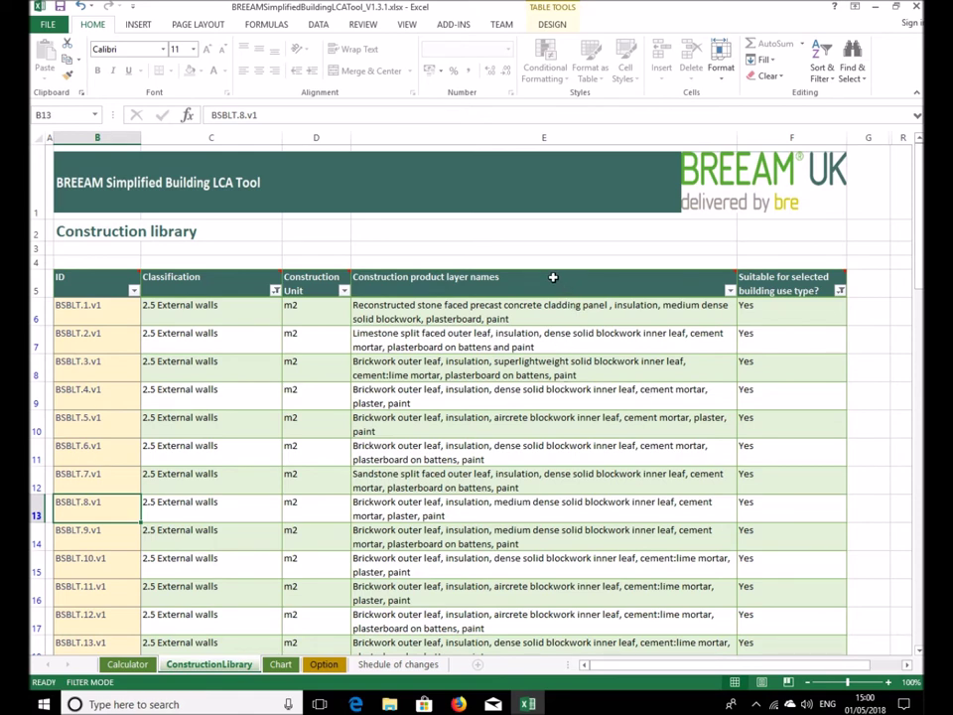
# Filter layer names containing 'limestone' (6 of 429 records) and copy BSBLT.81.v1
pyautogui.moveTo(606, 283)
pyautogui.click(730, 292)
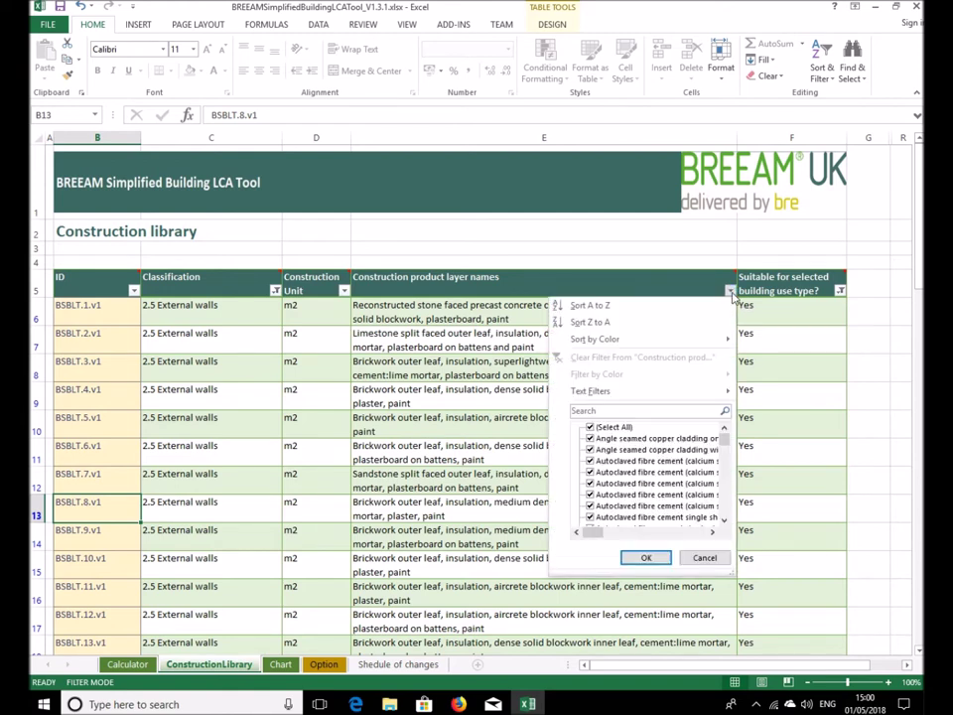
pyautogui.moveTo(638, 395)
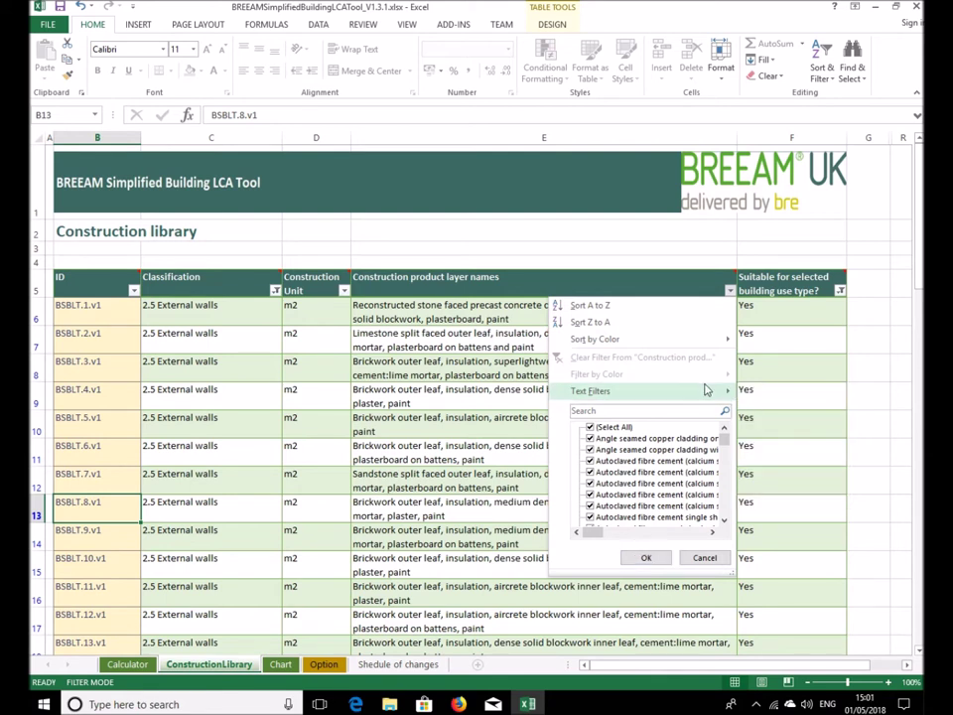
pyautogui.moveTo(706, 389)
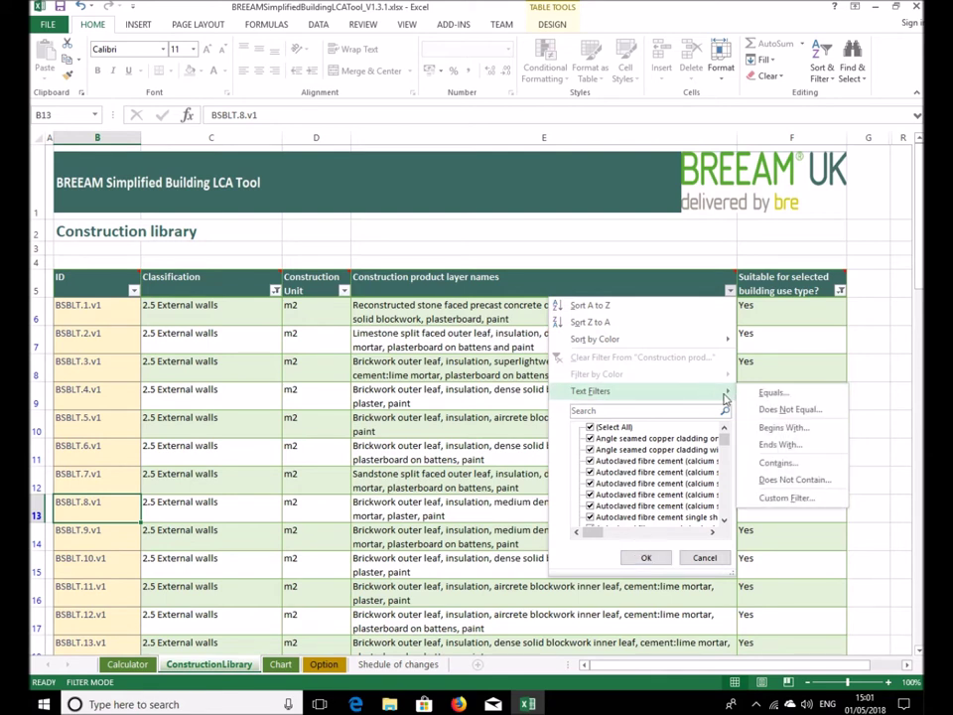
pyautogui.click(780, 464)
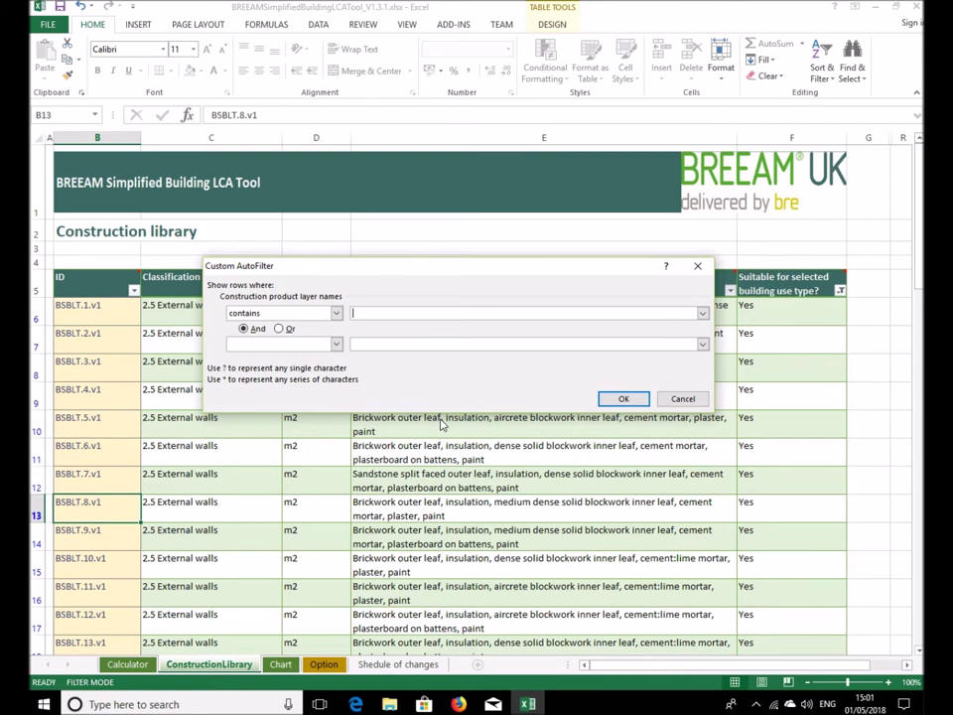
pyautogui.write('limestone')
pyautogui.click(626, 398)
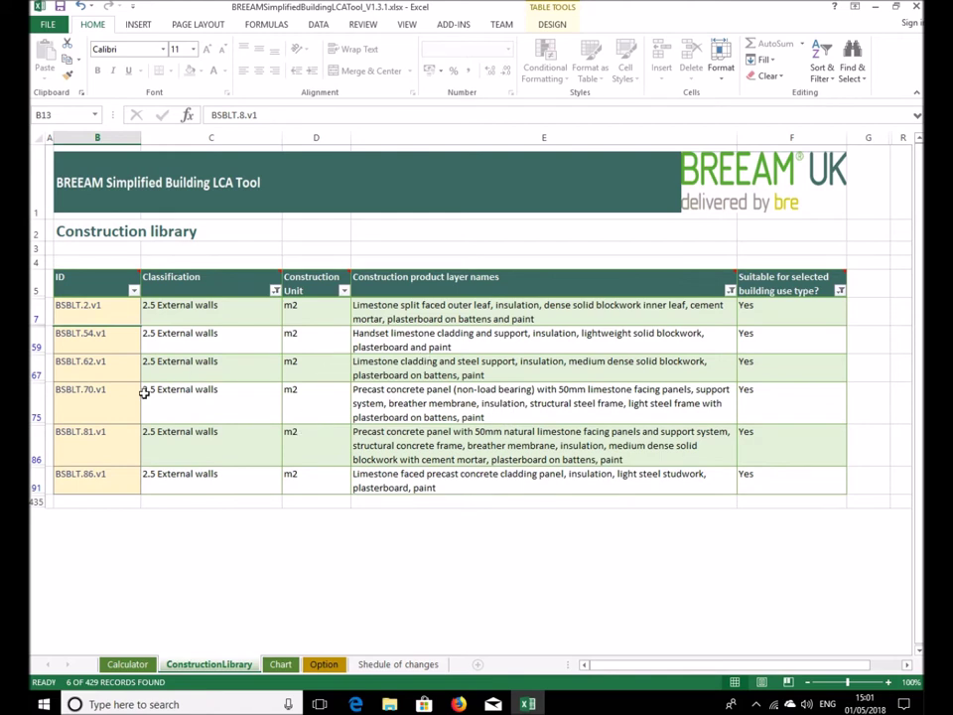
pyautogui.click(102, 443)
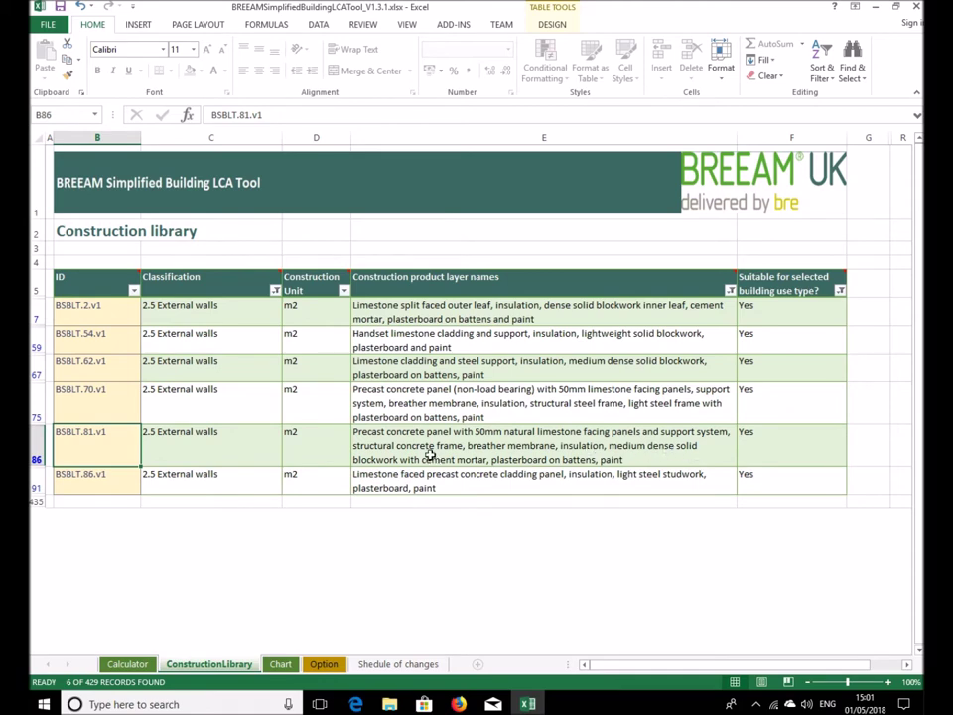
pyautogui.hotkey('ctrl', 'c')
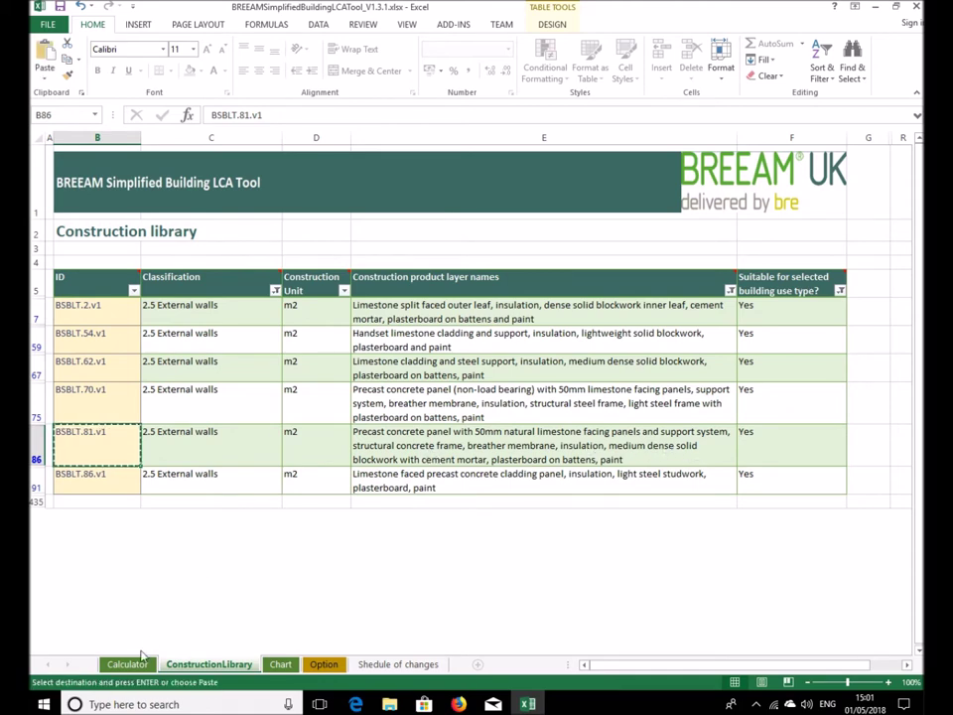
# Paste BSBLT.81.v1 into Calculator cell C10 and name it 'East elevation'
pyautogui.click(129, 664)
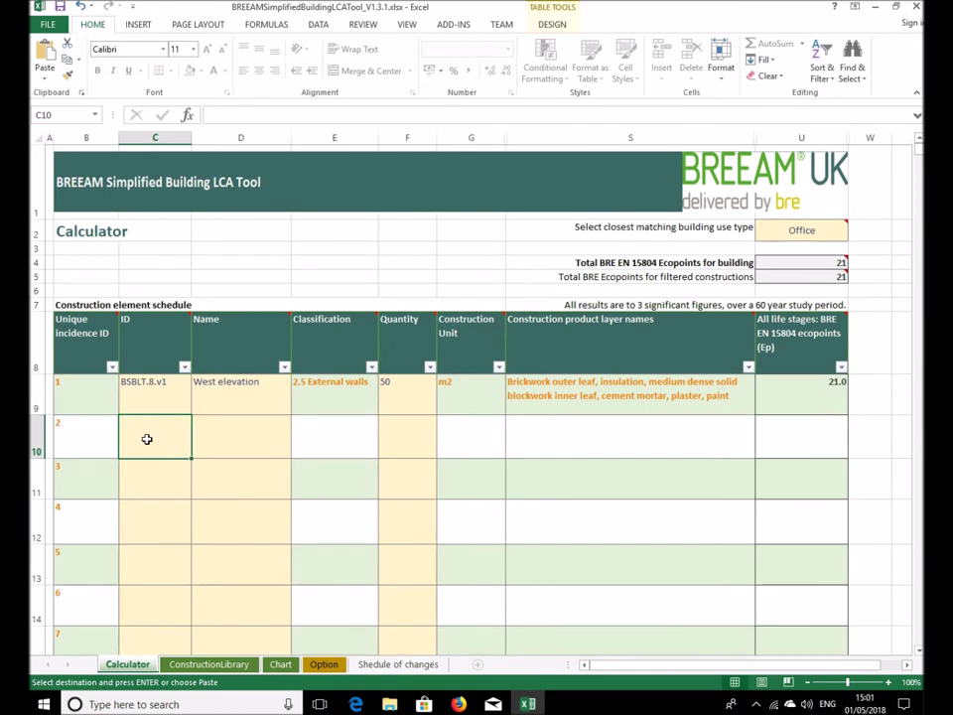
pyautogui.hotkey('ctrl', 'v')
pyautogui.click(214, 437)
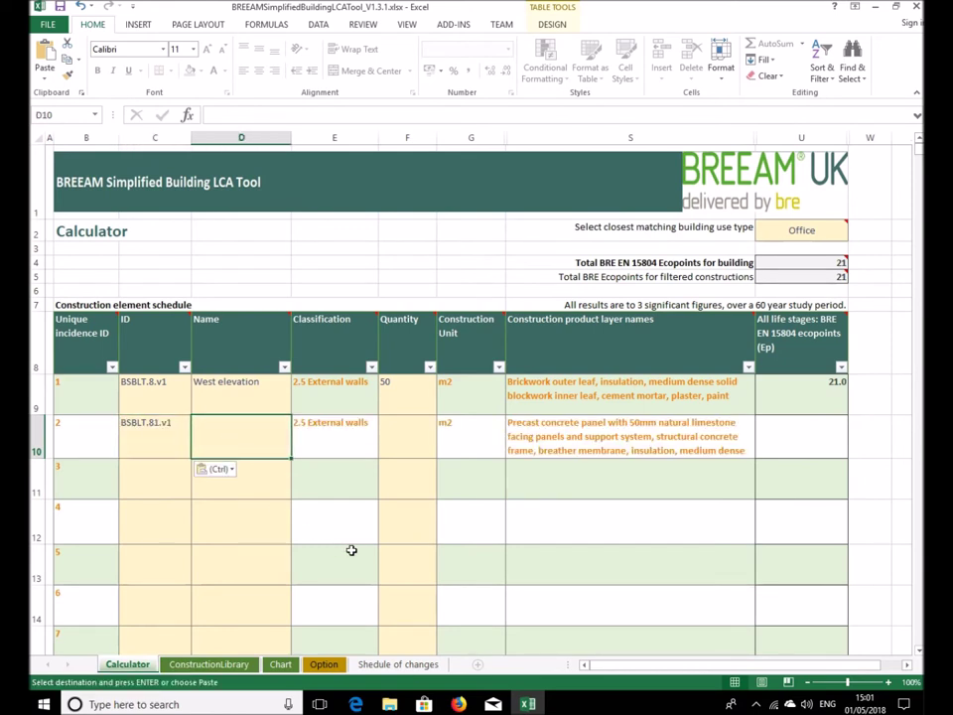
pyautogui.write('East ele')
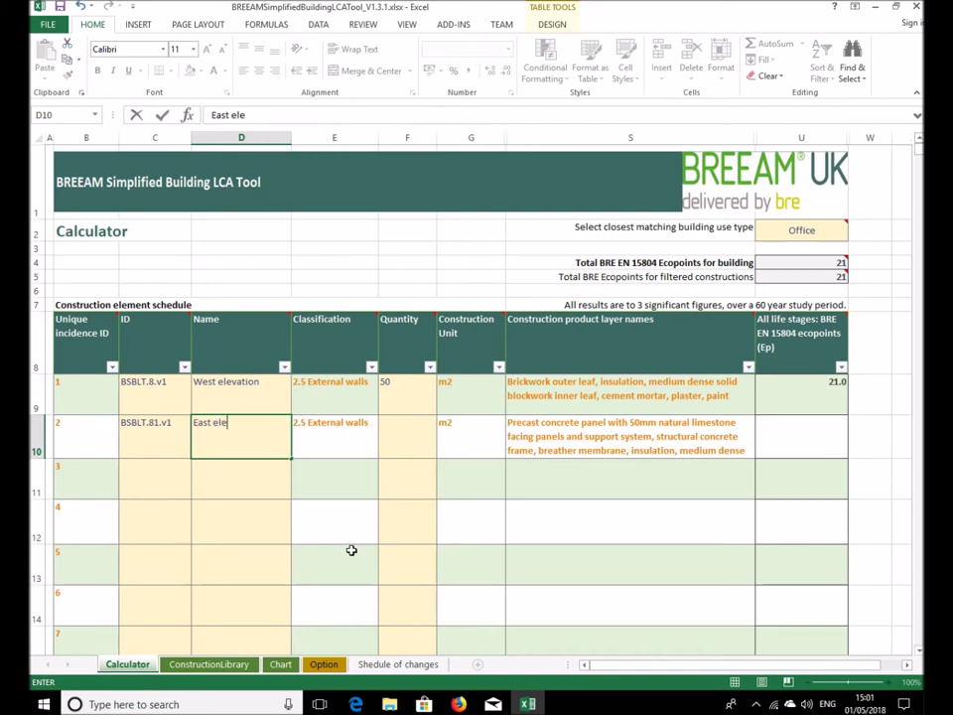
pyautogui.write('vation')
pyautogui.hotkey('ctrl', 'Return')
pyautogui.press('Return')
# Set the East elevation quantity to 20 in F10, raising the total to 77 ecopoints
pyautogui.click(395, 431)
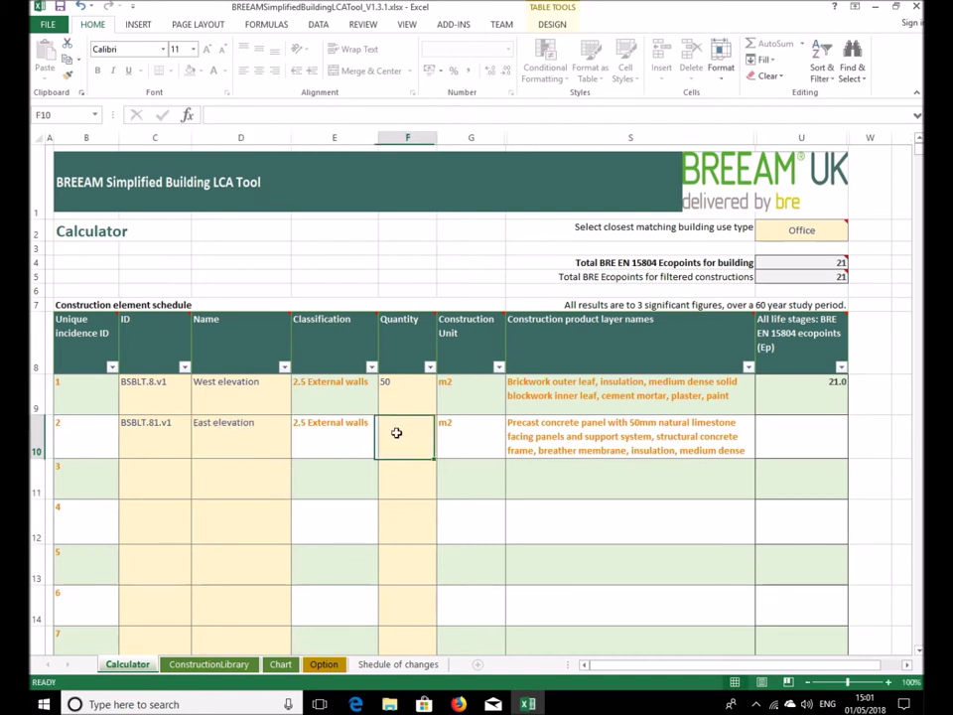
pyautogui.write('20')
pyautogui.press('Return')
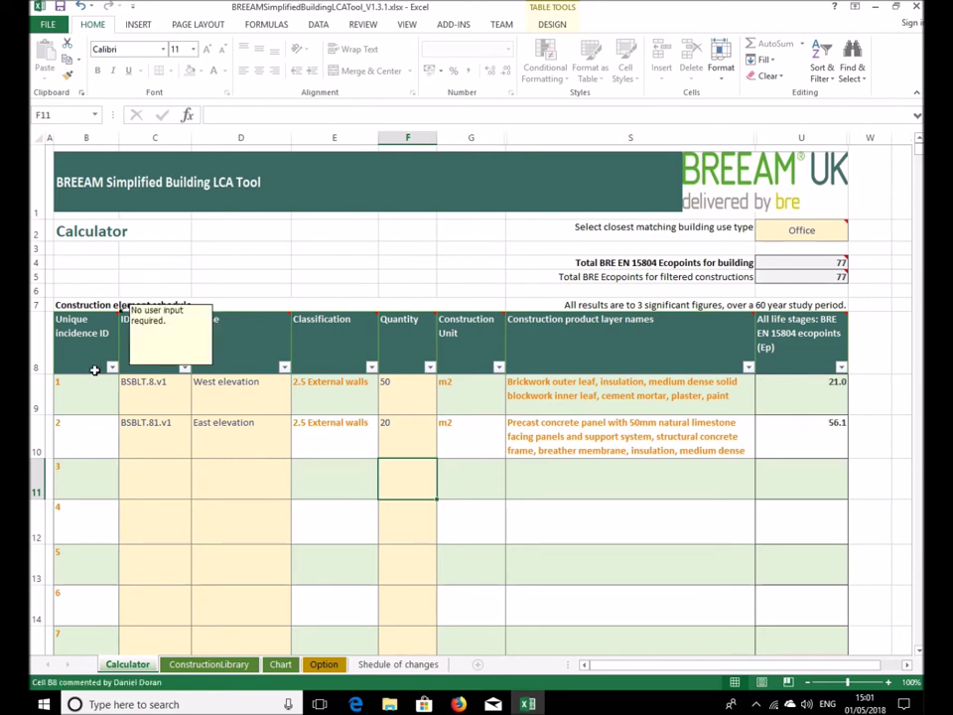
pyautogui.click(156, 477)
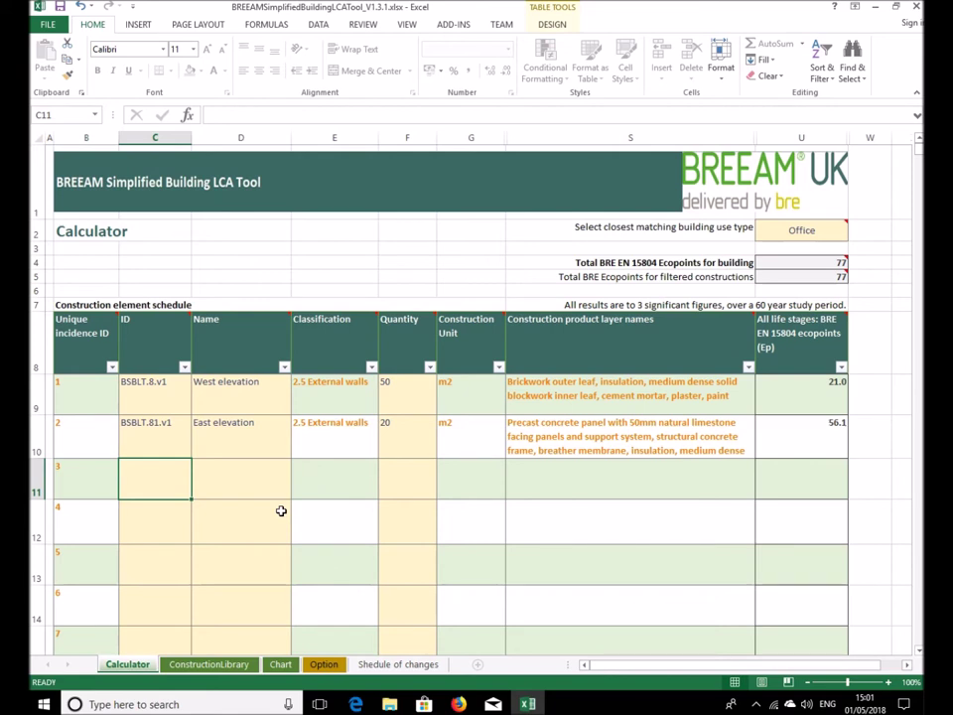
pyautogui.moveTo(154, 345)
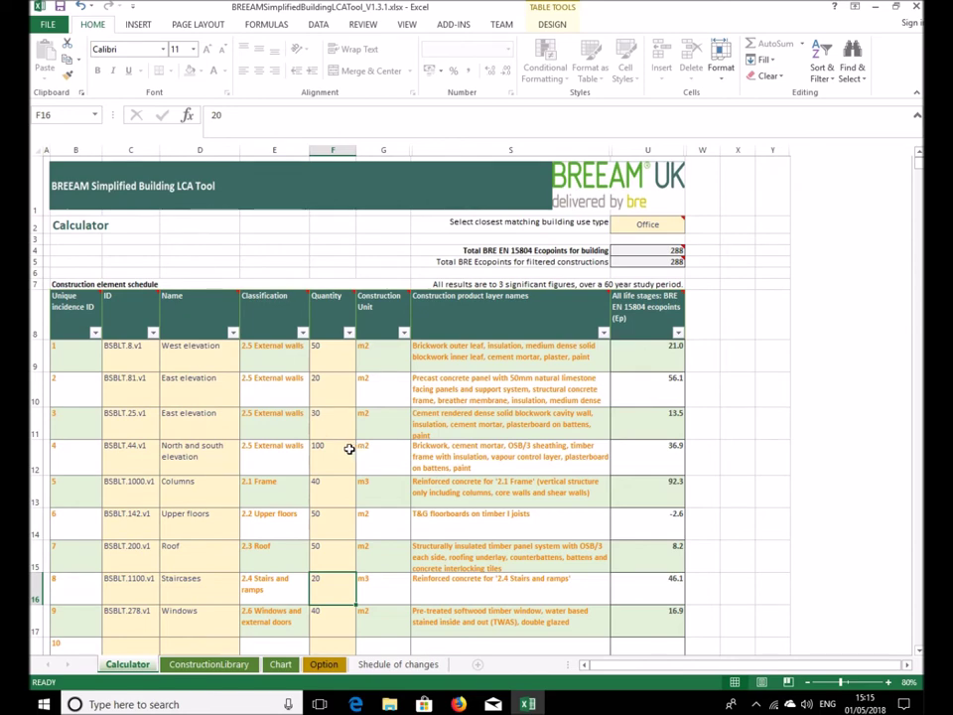
pyautogui.scroll(-2, 212, 388)
pyautogui.scroll(2, 230, 379)
pyautogui.click(303, 334)
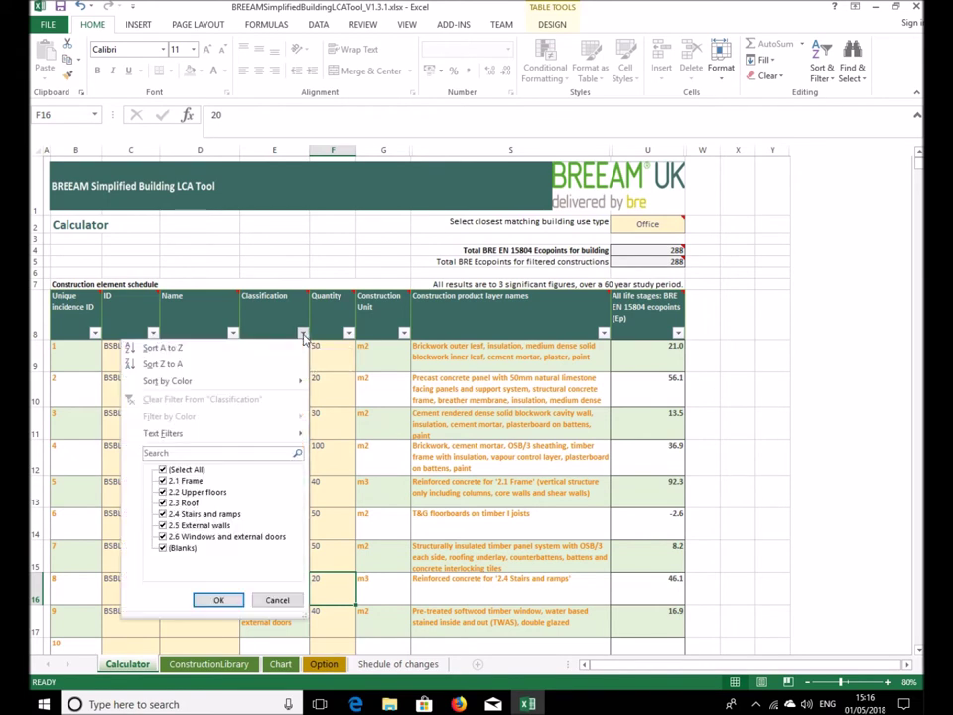
pyautogui.click(188, 470)
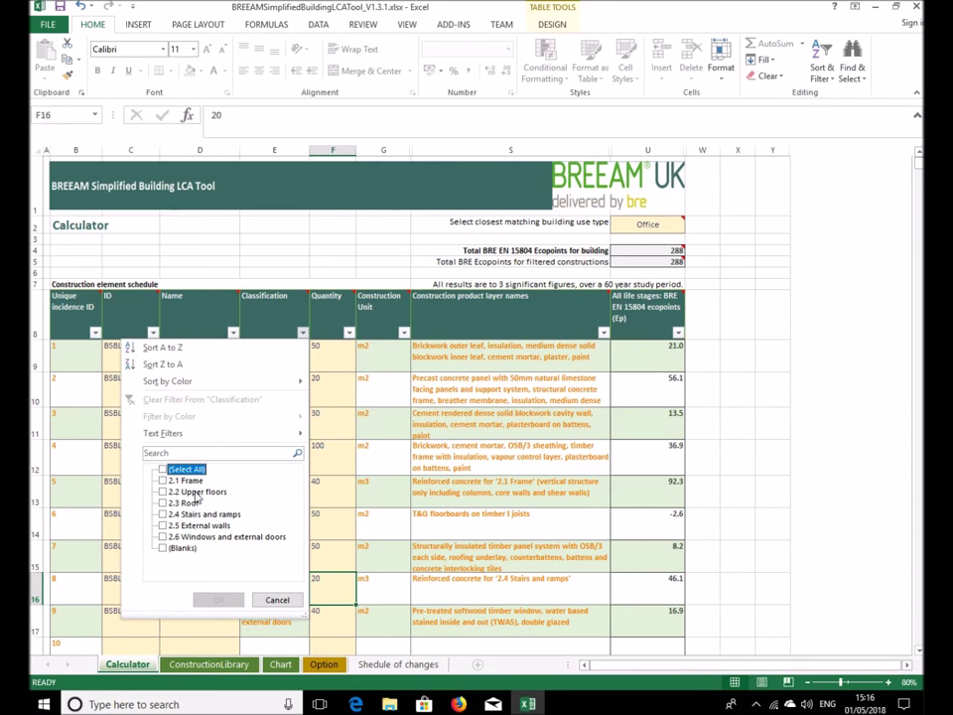
pyautogui.click(183, 526)
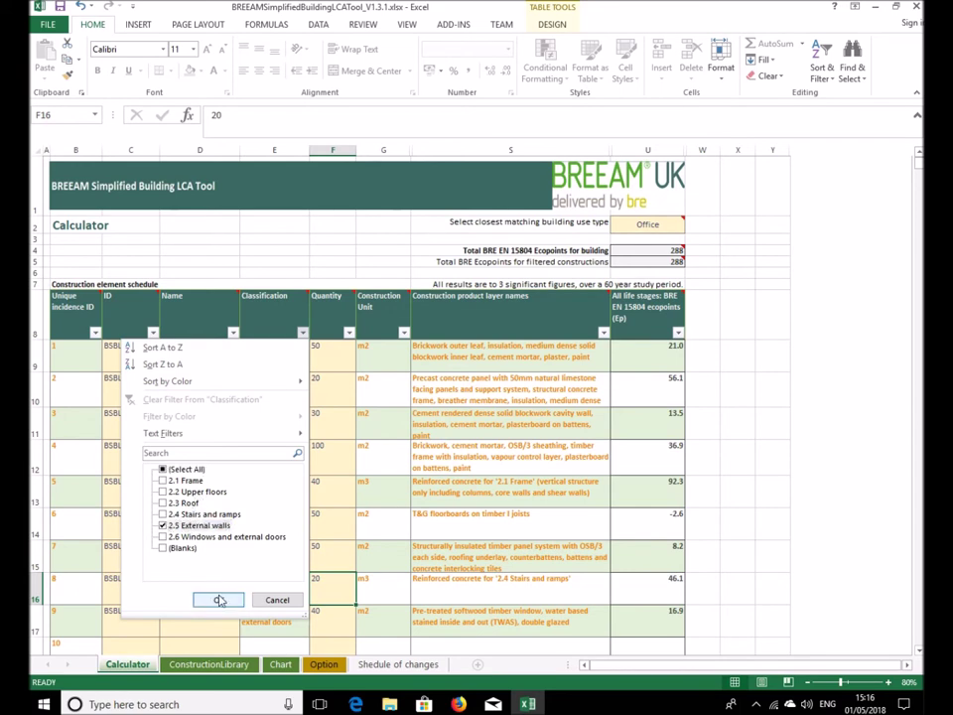
pyautogui.click(220, 600)
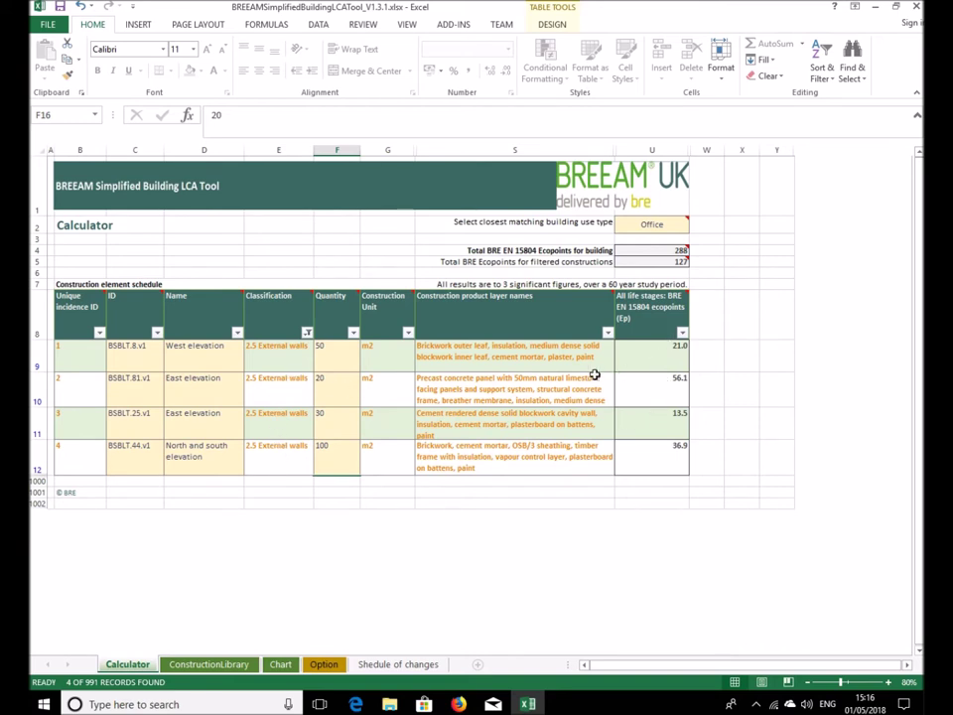
pyautogui.moveTo(696, 266)
pyautogui.click(306, 332)
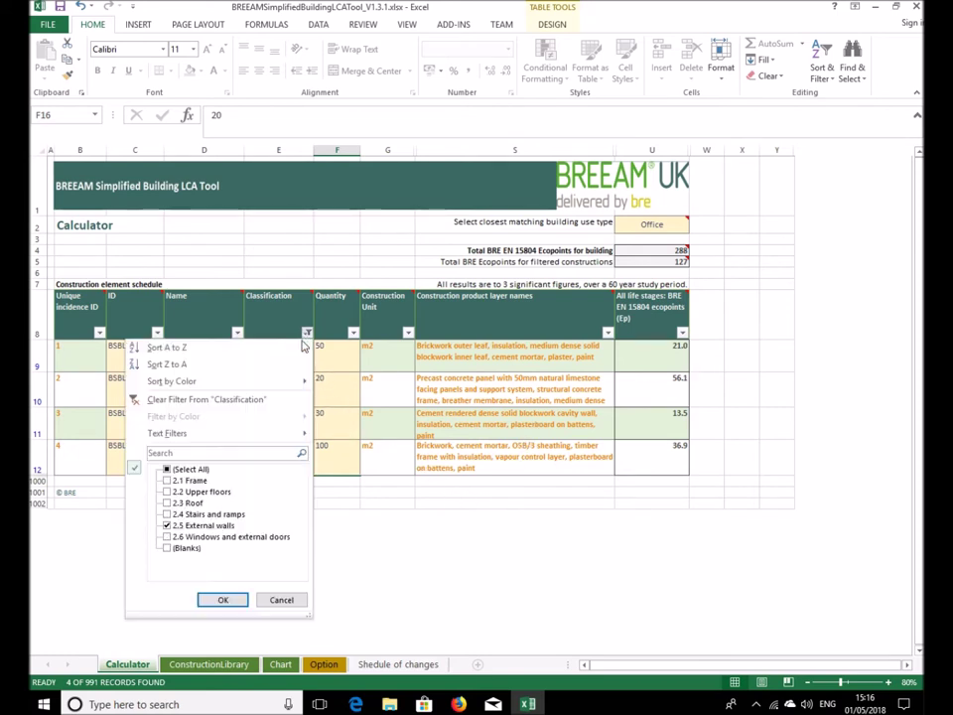
pyautogui.click(183, 469)
pyautogui.click(222, 600)
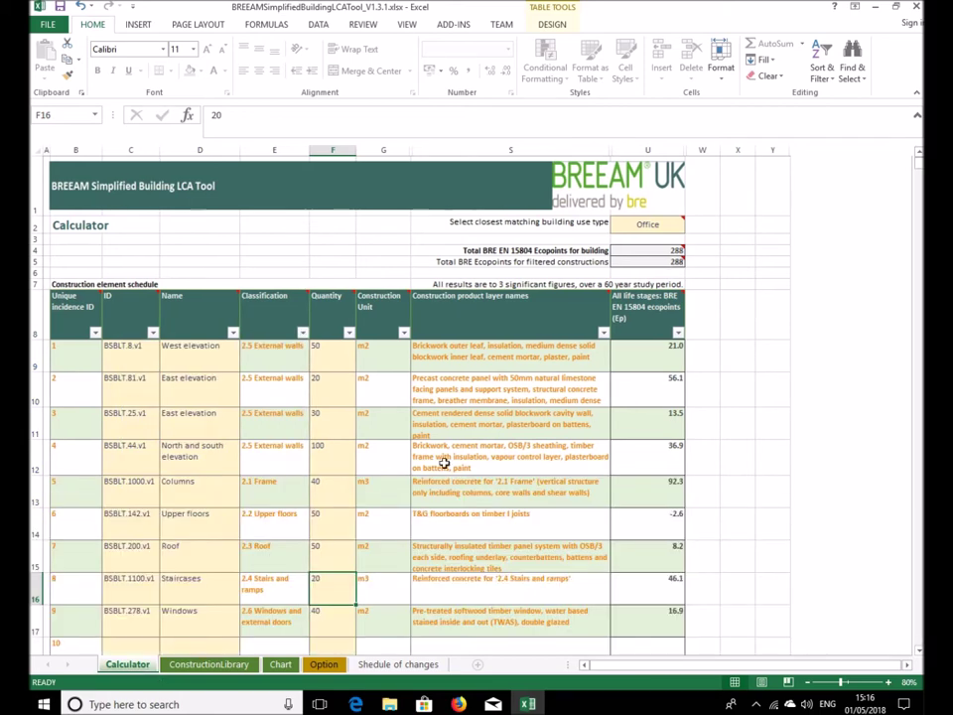
pyautogui.click(604, 333)
pyautogui.moveTo(596, 434)
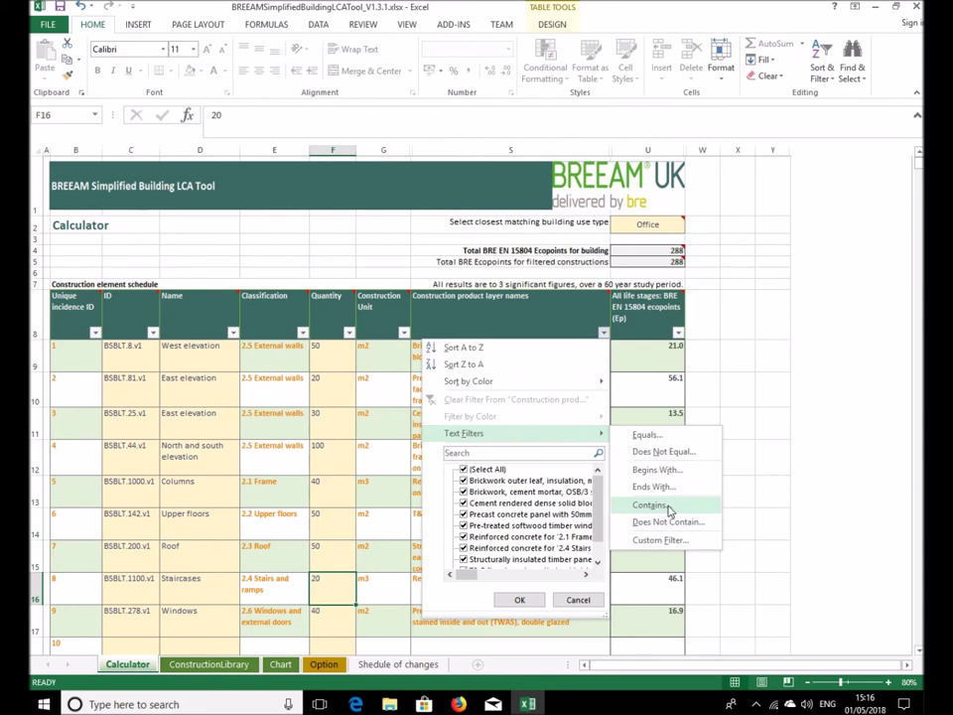
pyautogui.click(324, 357)
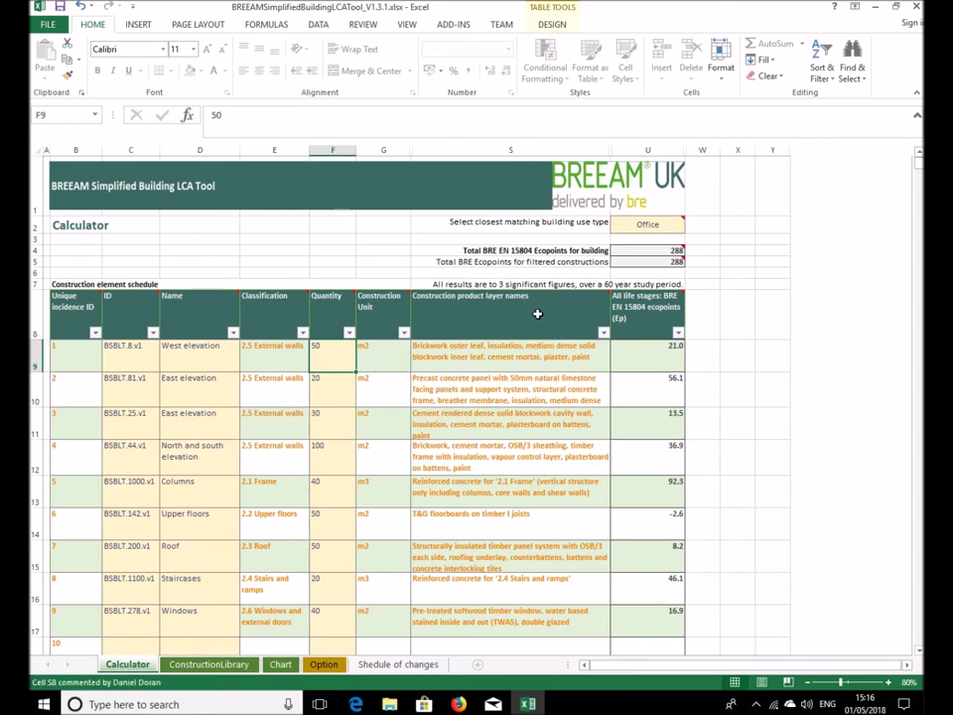
pyautogui.moveTo(482, 320)
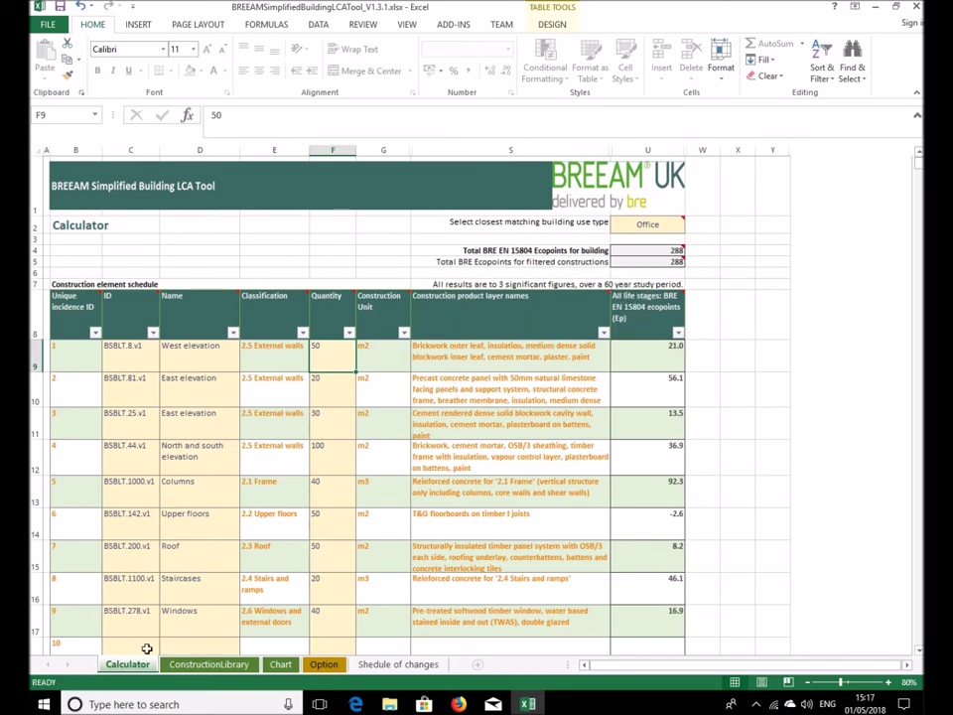
pyautogui.scroll(-5, 189, 491)
pyautogui.scroll(5, 194, 459)
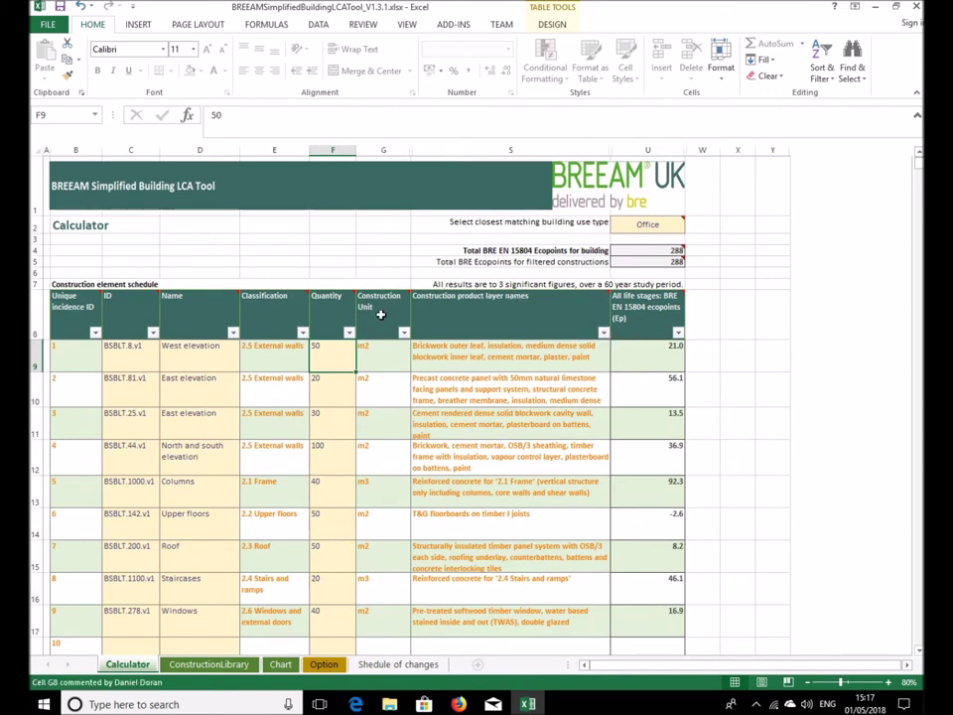
pyautogui.moveTo(453, 325)
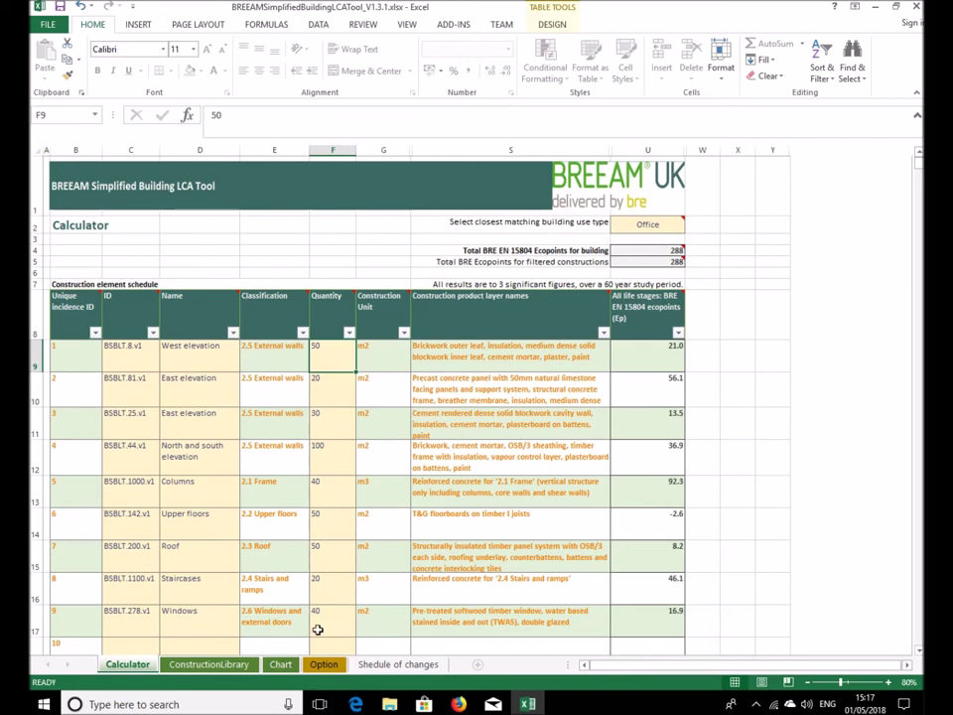
pyautogui.click(281, 666)
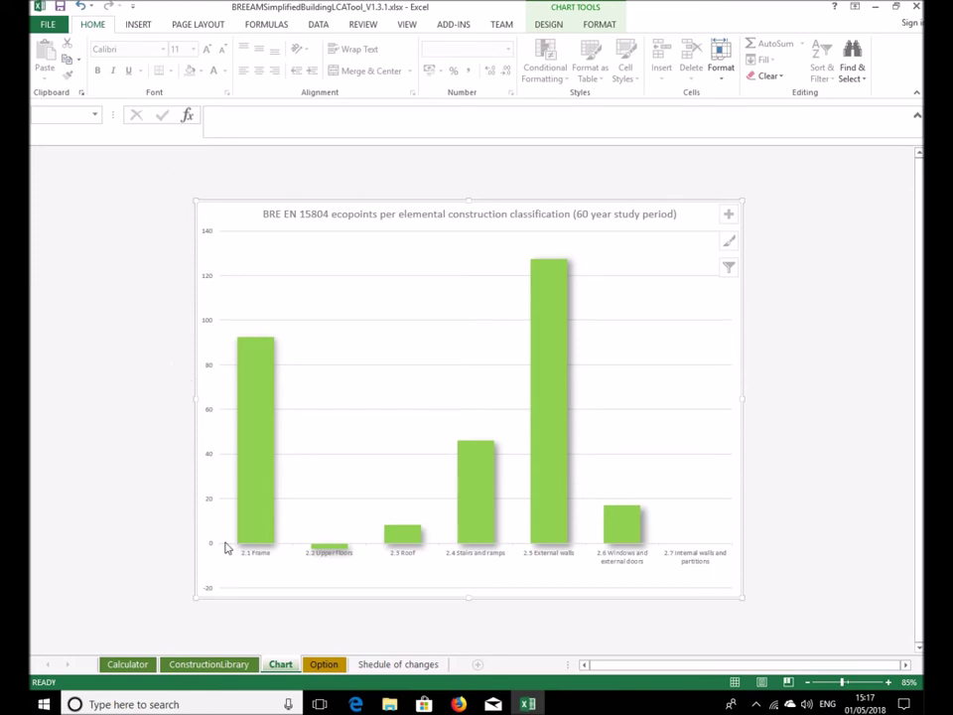
pyautogui.click(136, 665)
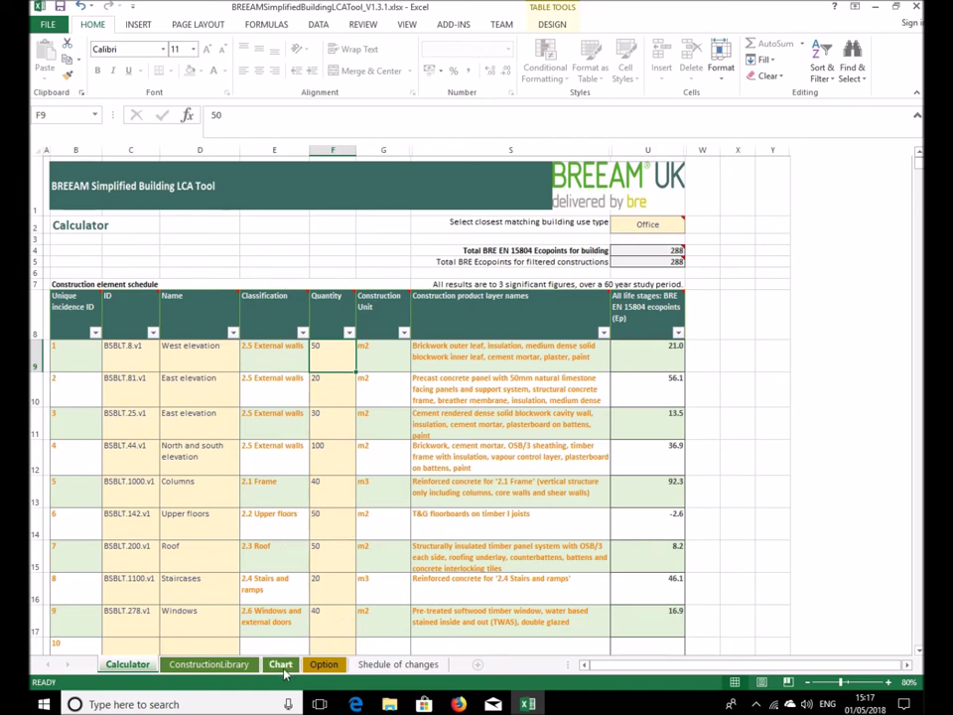
pyautogui.click(212, 621)
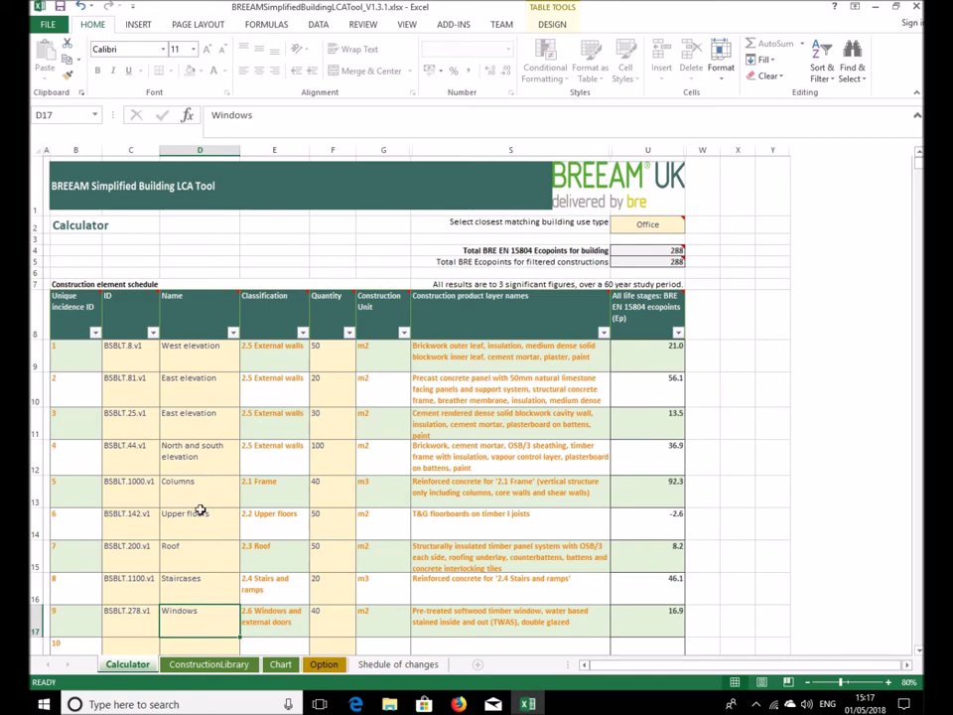
# Switch to the Option sheet and preview the C2 design option ID list
pyautogui.click(131, 361)
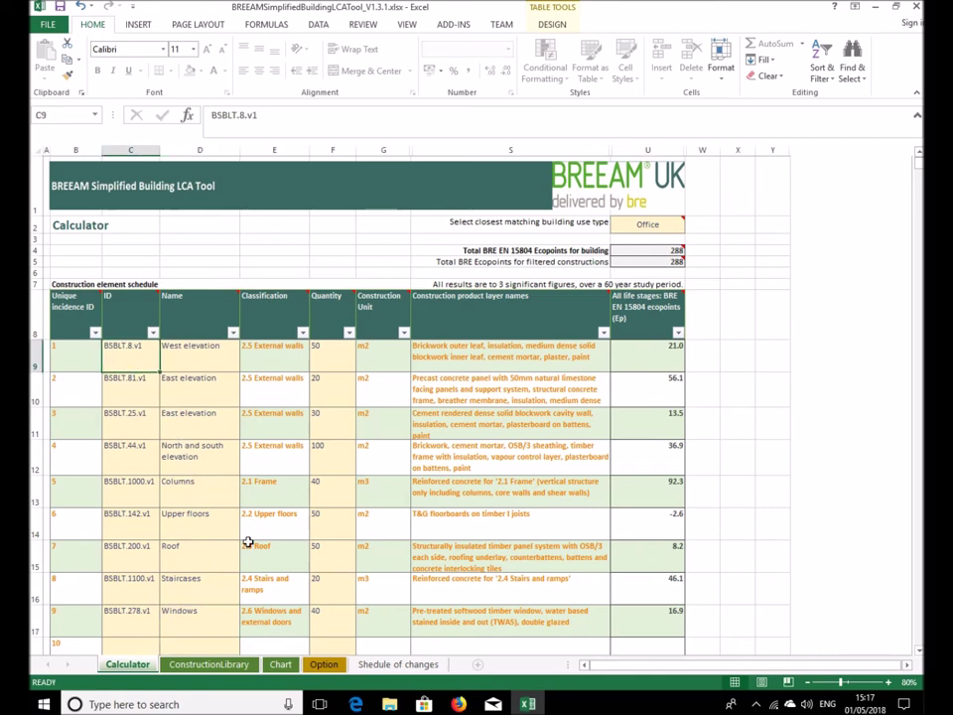
pyautogui.click(323, 666)
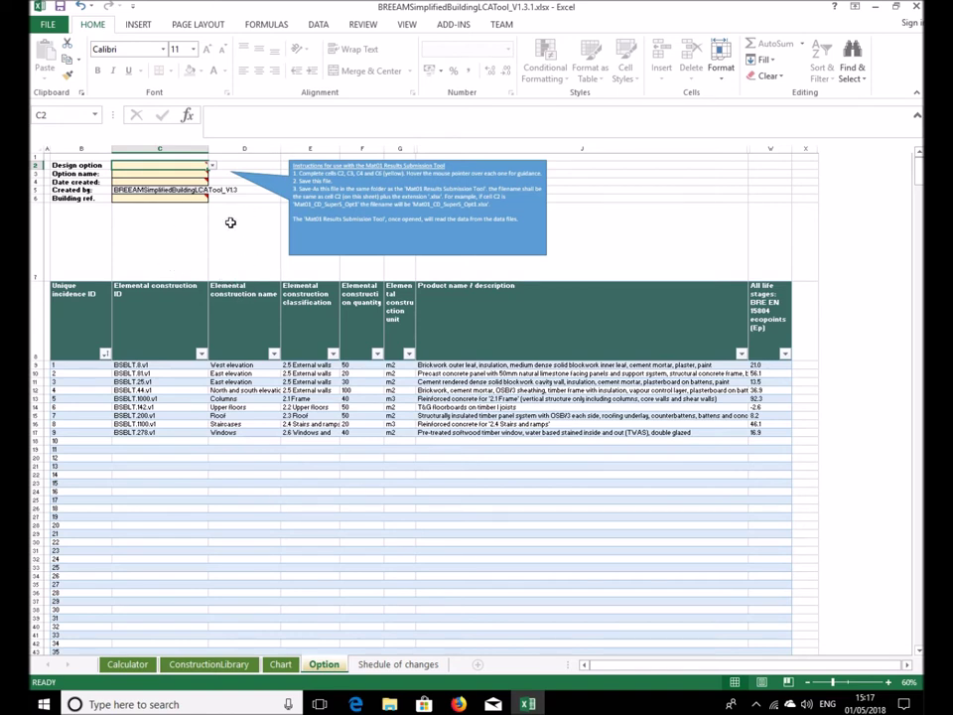
pyautogui.click(211, 166)
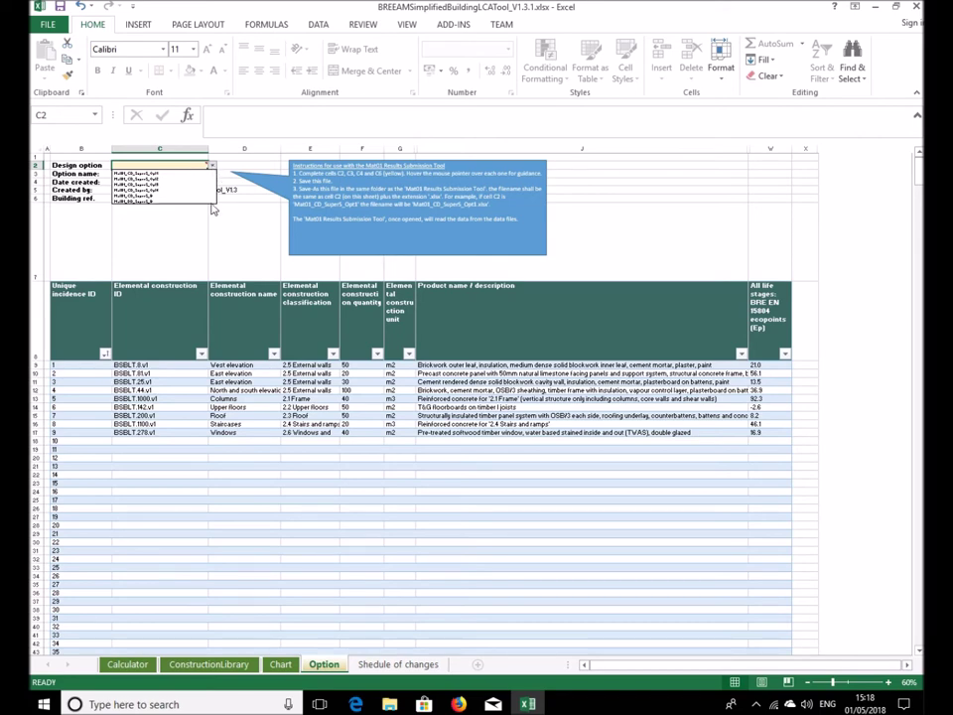
pyautogui.press('Escape')
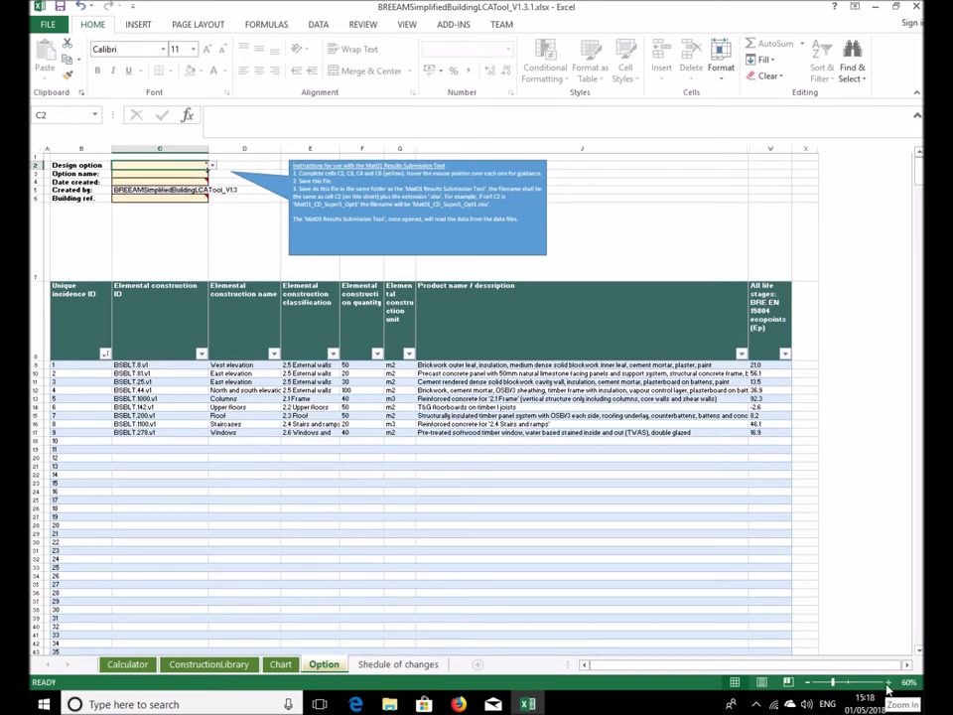
# Zoom the Option sheet to 100% and scroll back to the left edge
pyautogui.click(887, 684)
pyautogui.click(887, 683)
pyautogui.click(887, 683)
pyautogui.click(887, 683)
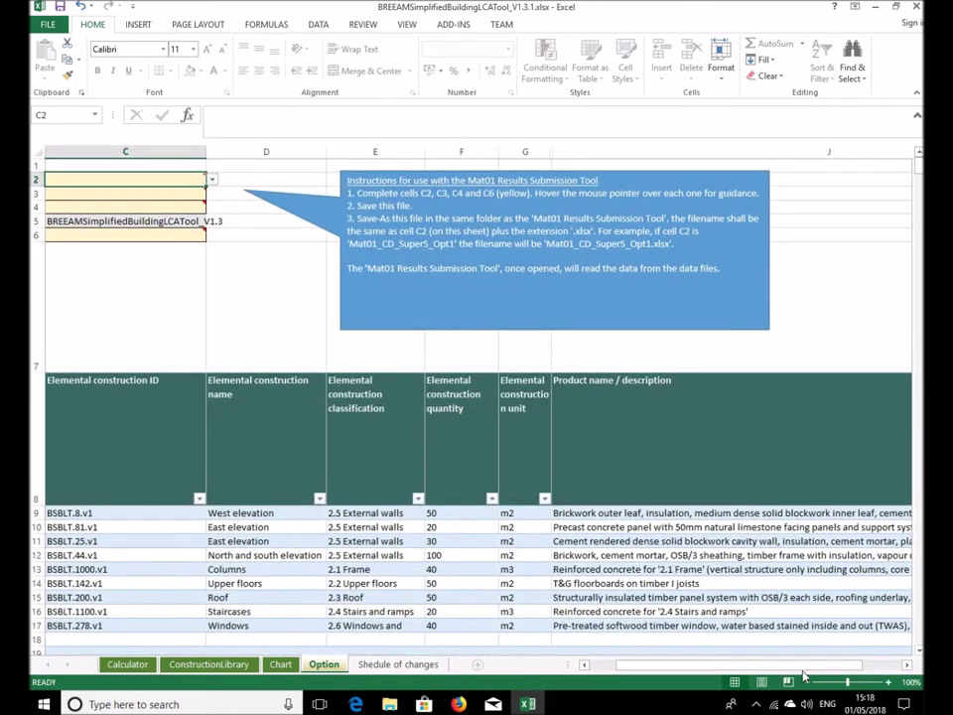
pyautogui.hscroll(-2, 497, 480)
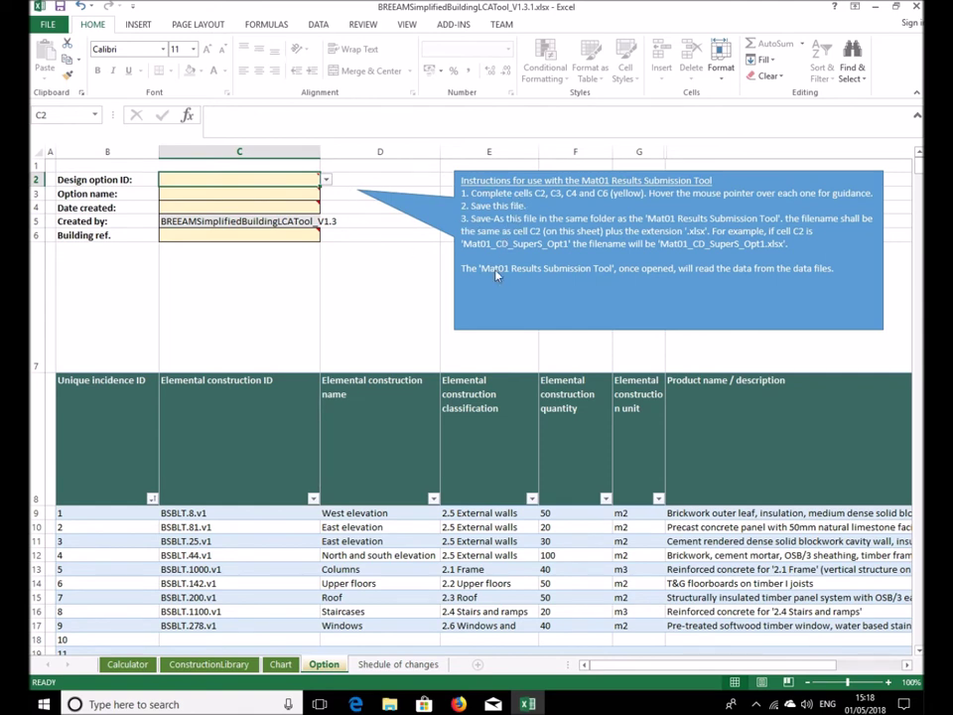
pyautogui.click(324, 183)
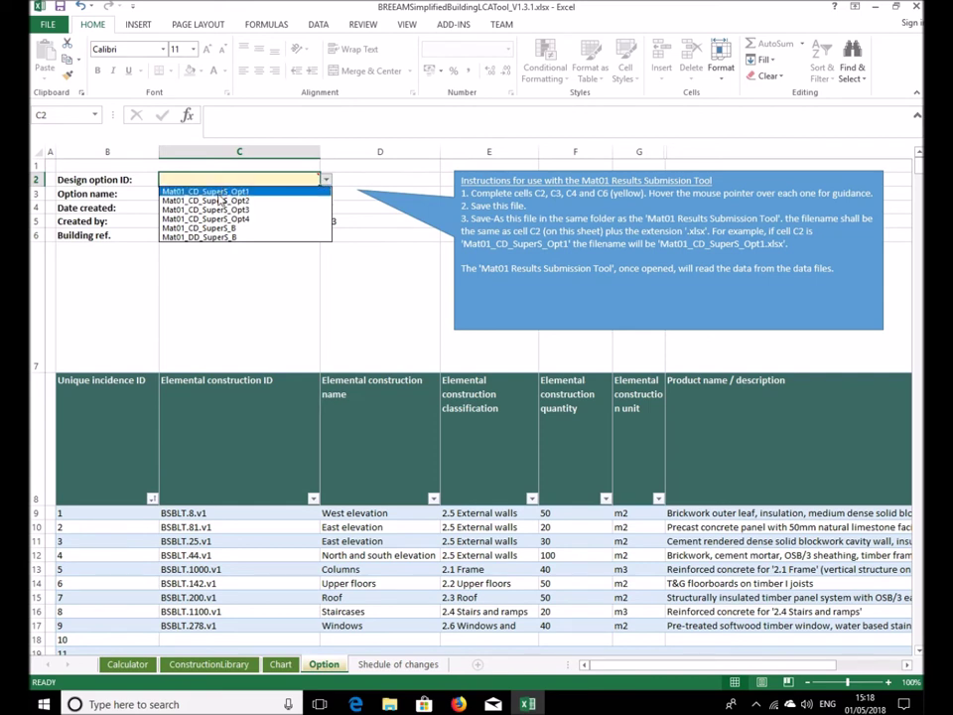
# Choose design option ID Mat01_CD_SuperS_Opt1 and enter the option name in C3
pyautogui.click(217, 193)
pyautogui.moveTo(212, 196)
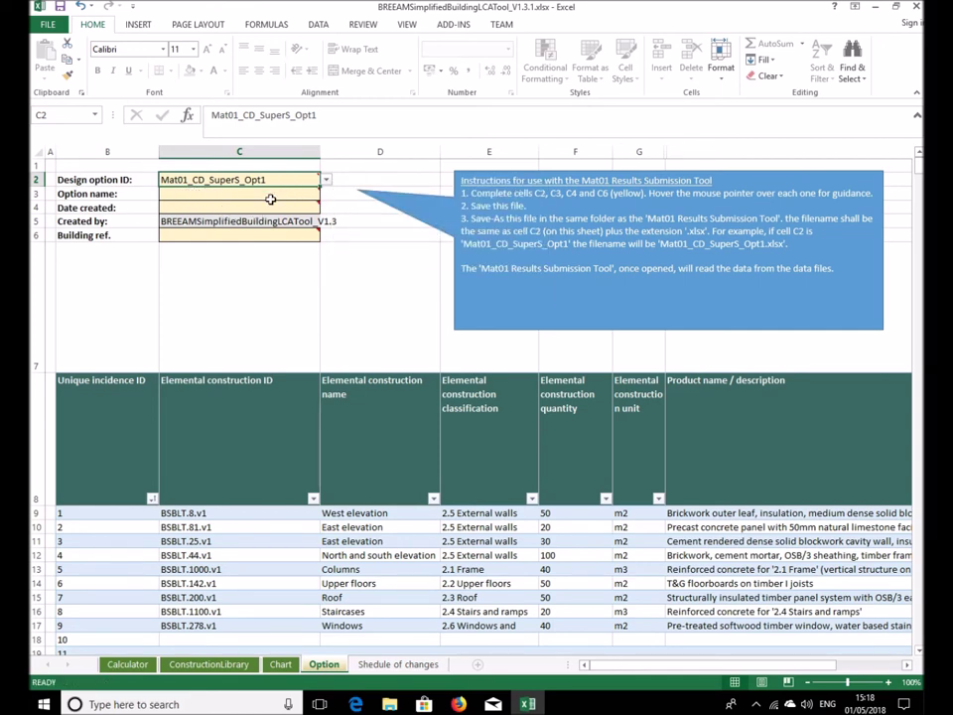
pyautogui.press('Return')
pyautogui.moveTo(254, 180)
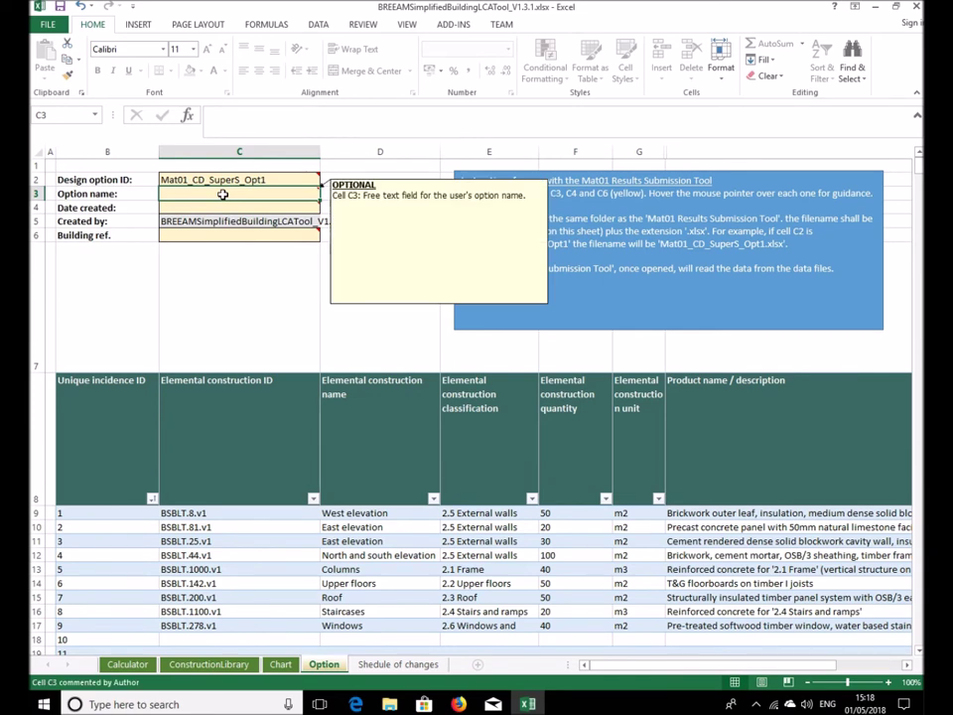
pyautogui.write("steve's")
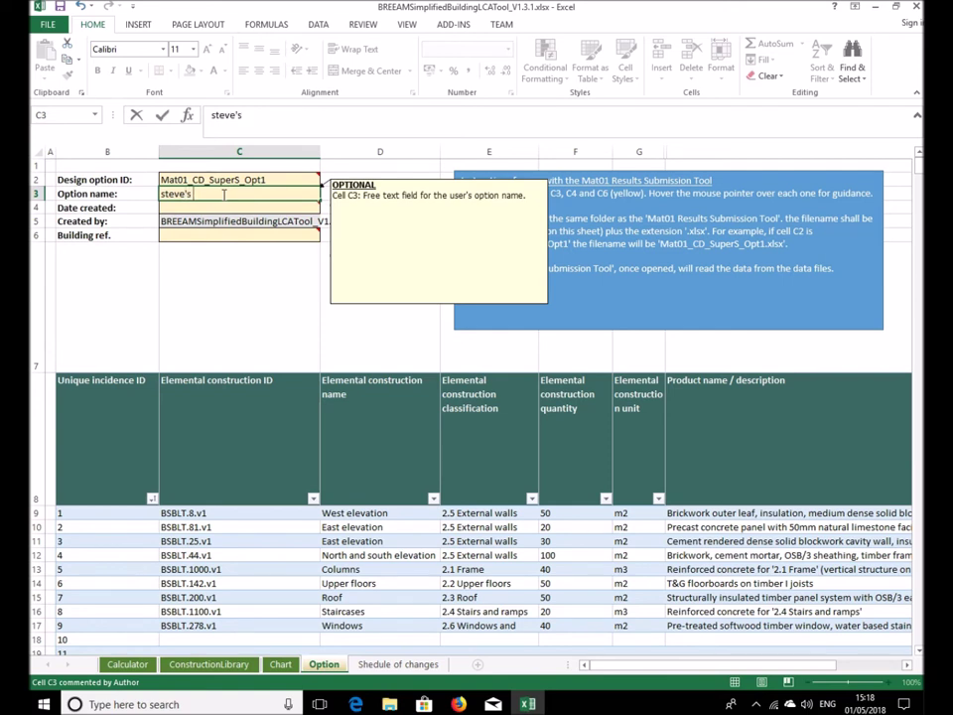
pyautogui.write(' best')
pyautogui.press('Return')
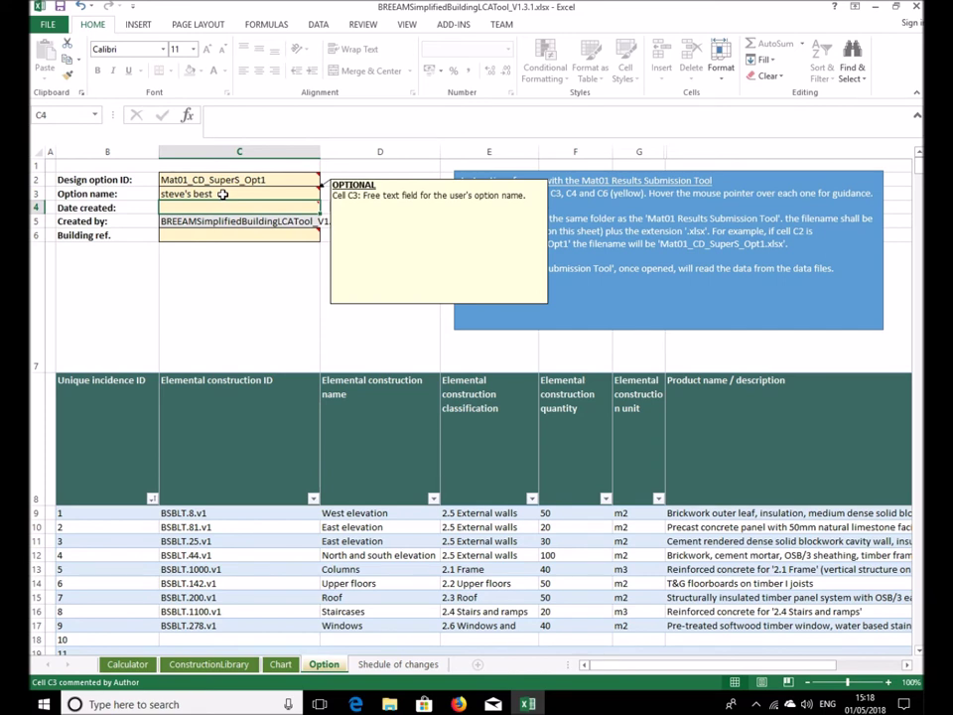
pyautogui.write('3')
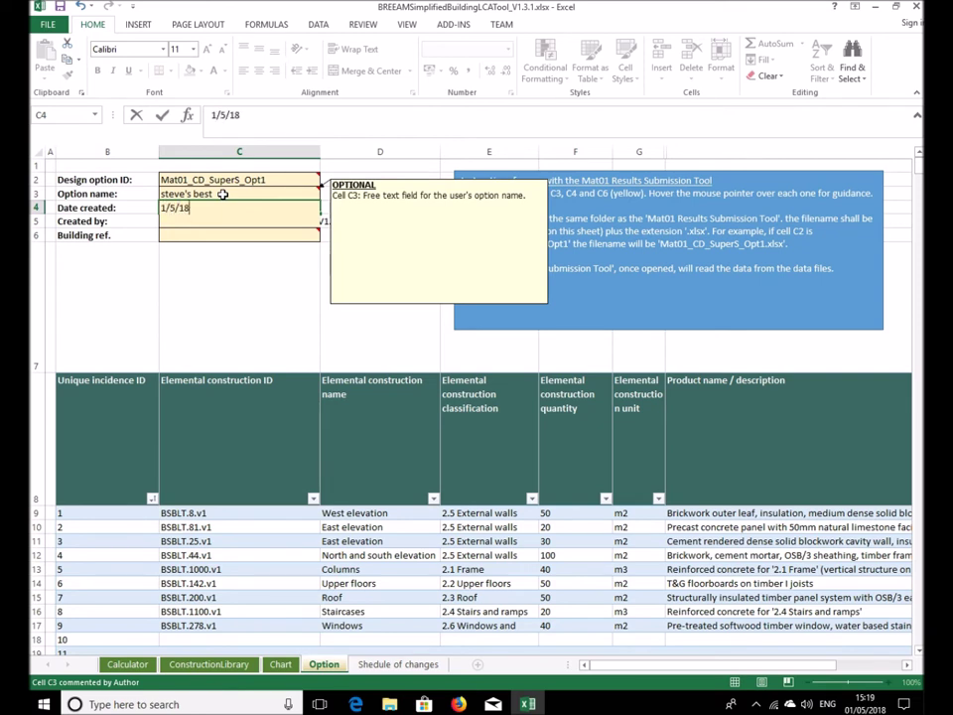
pyautogui.press('Return')
pyautogui.press('Return')
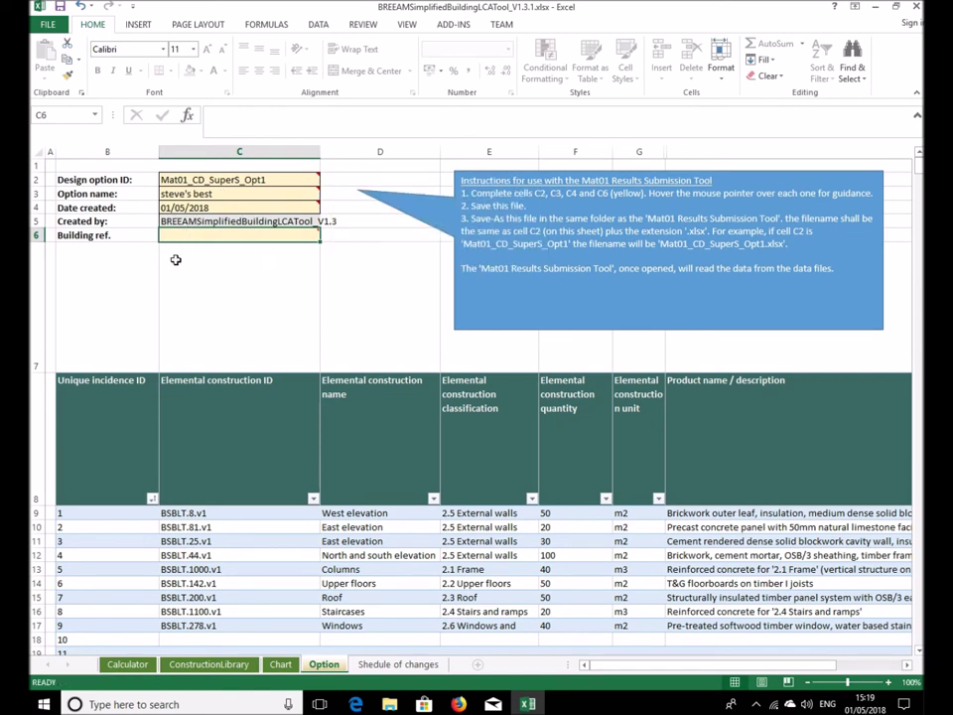
pyautogui.moveTo(190, 235)
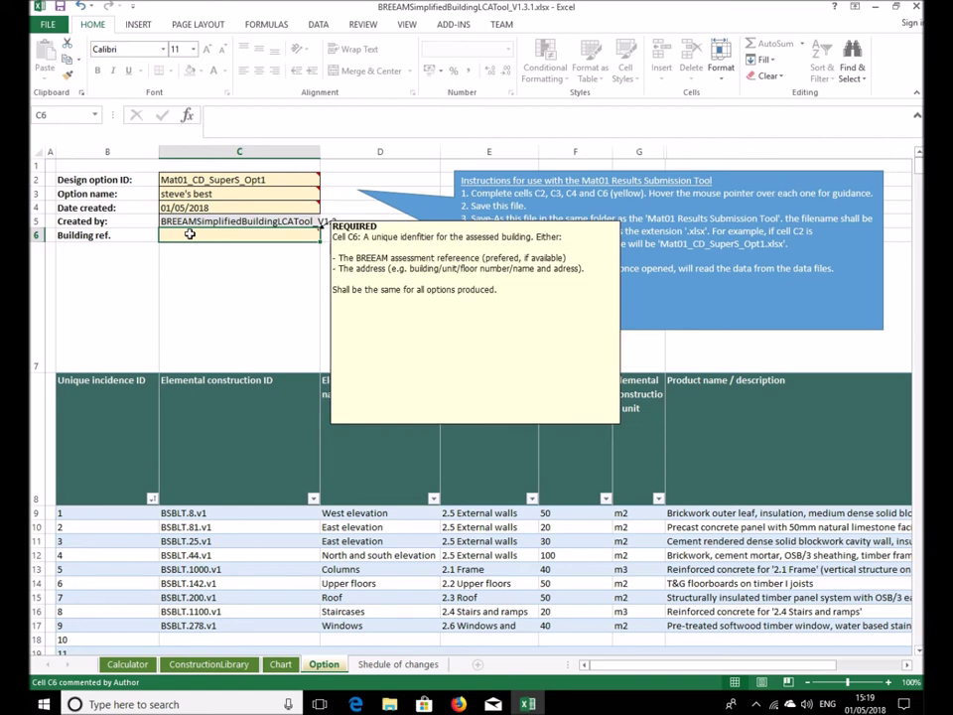
pyautogui.write('234234-234234-234423')
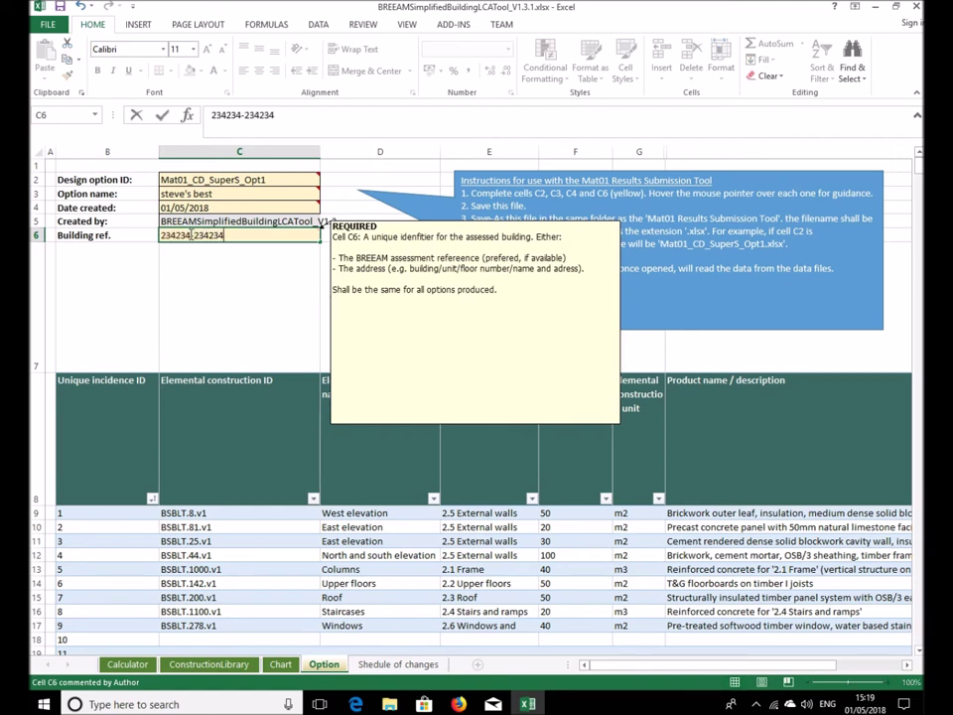
pyautogui.click(204, 207)
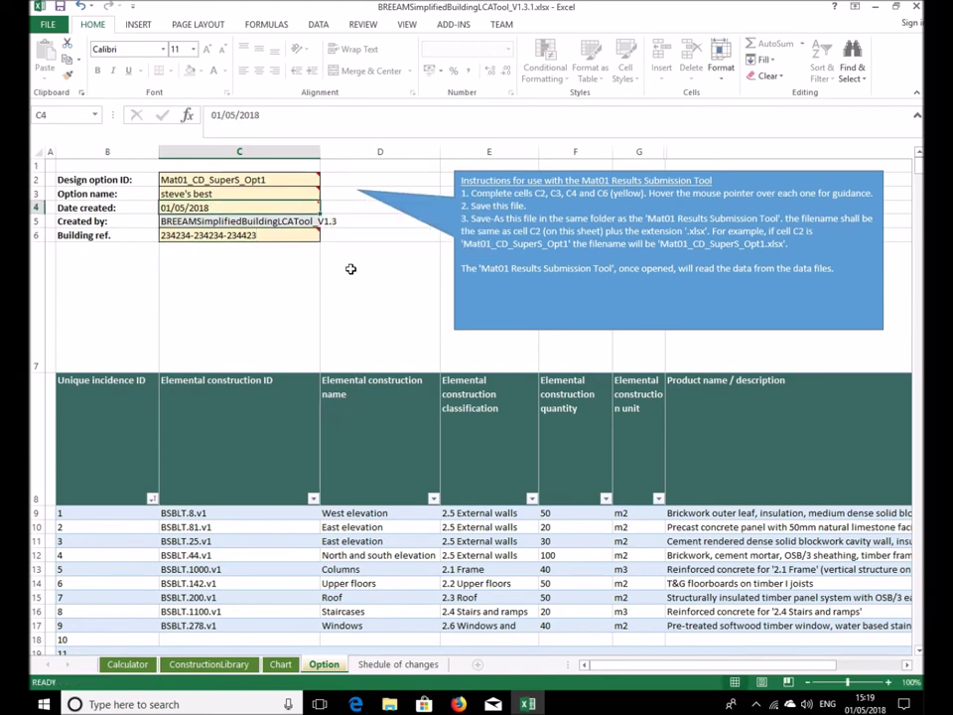
# Check the classification and construction-name column filters in the BREEAM LCA Tool workbook
pyautogui.keyDown('ctrl'); pyautogui.scroll(-3, 253, 254); pyautogui.keyUp('ctrl')
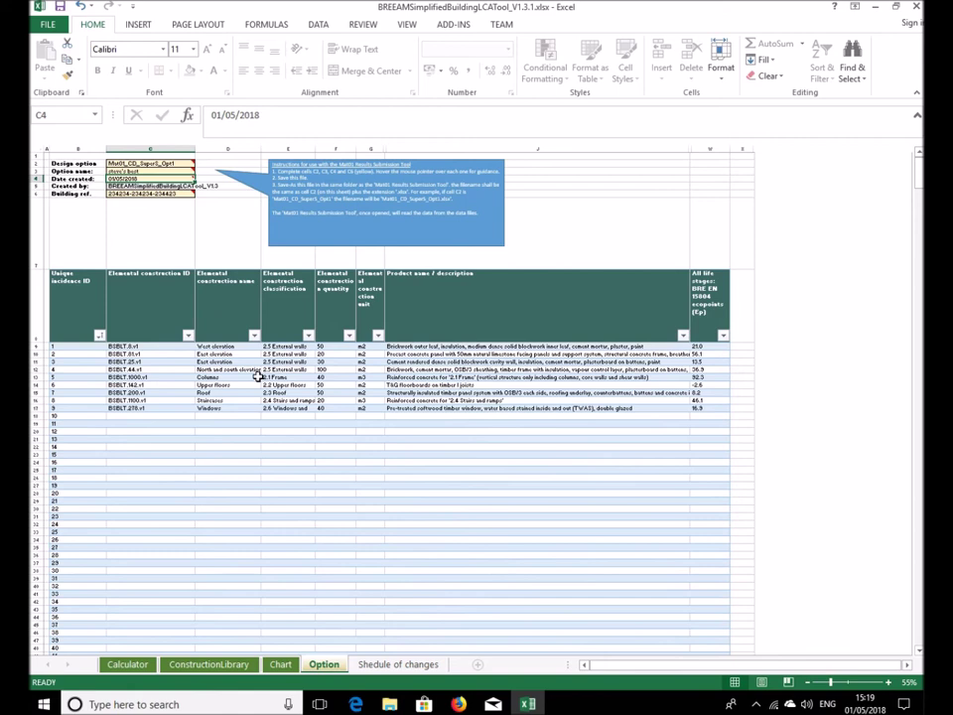
pyautogui.click(309, 335)
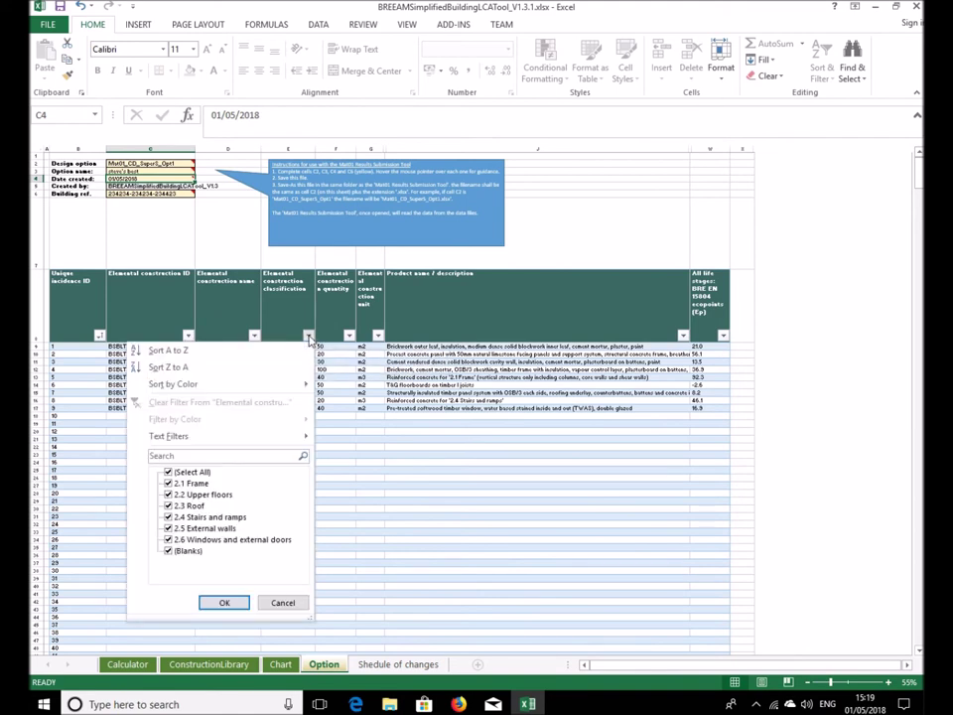
pyautogui.click(309, 336)
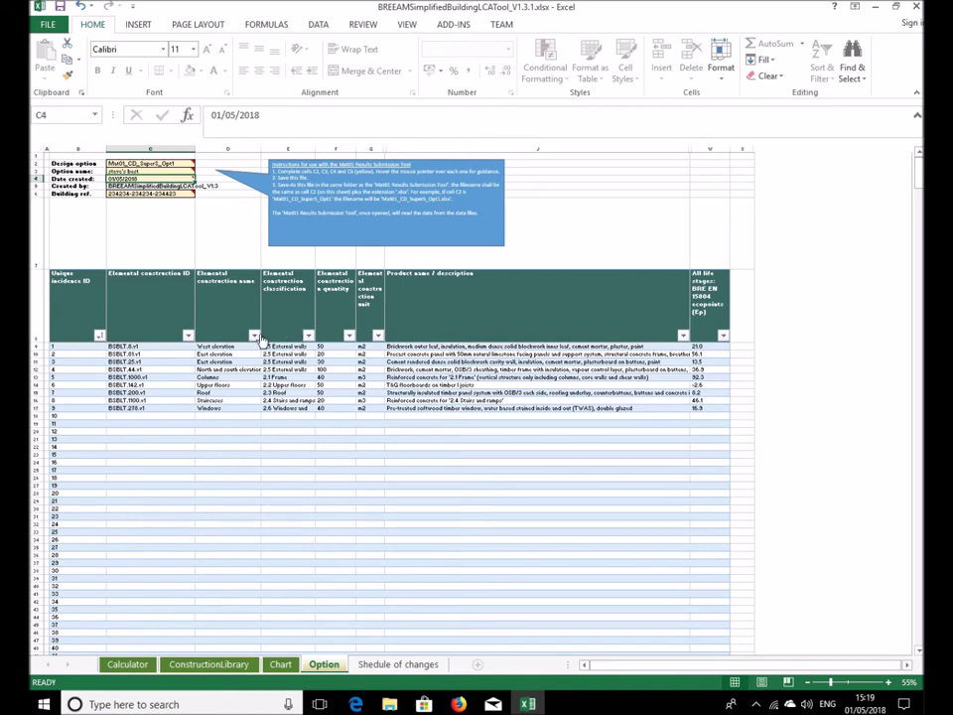
pyautogui.click(254, 336)
pyautogui.click(255, 336)
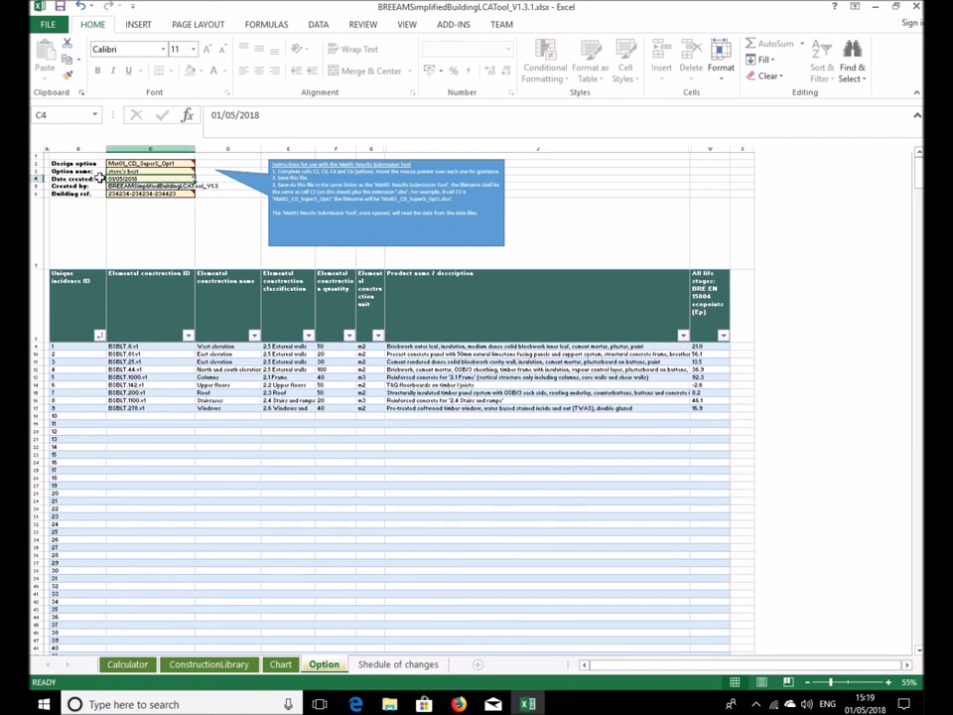
# Return to the Calculator sheet, then save the workbook and close Excel
pyautogui.click(113, 668)
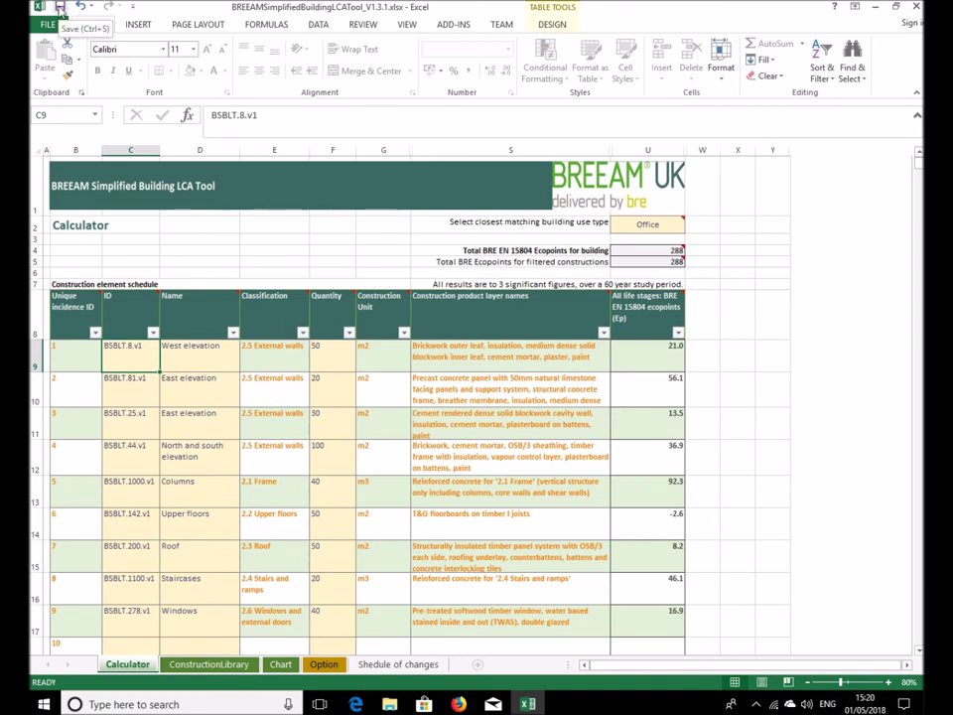
pyautogui.click(324, 664)
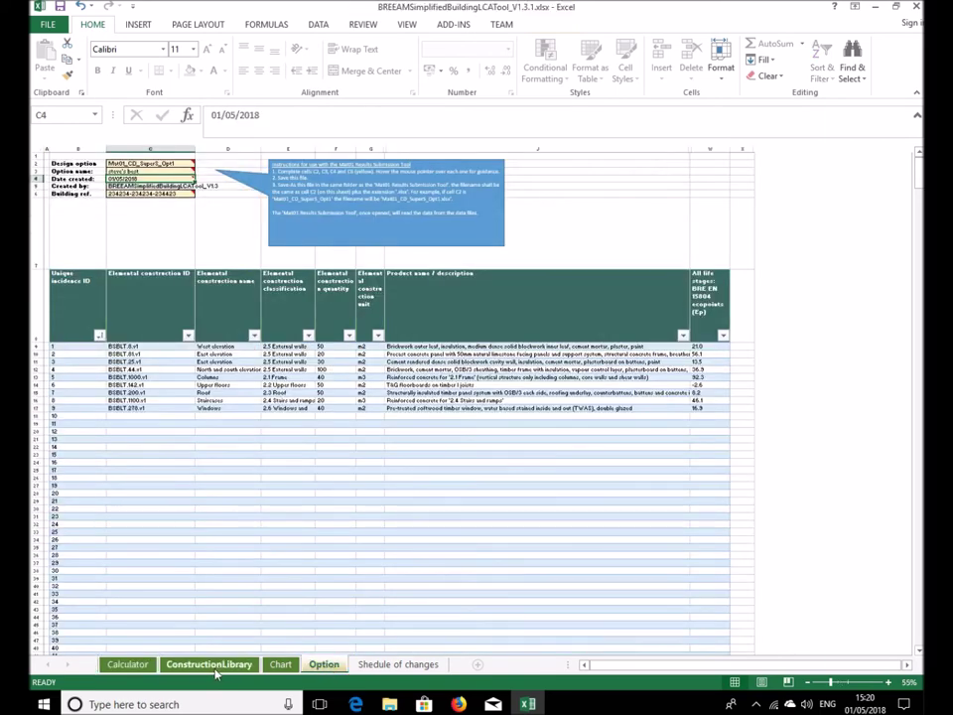
pyautogui.click(127, 665)
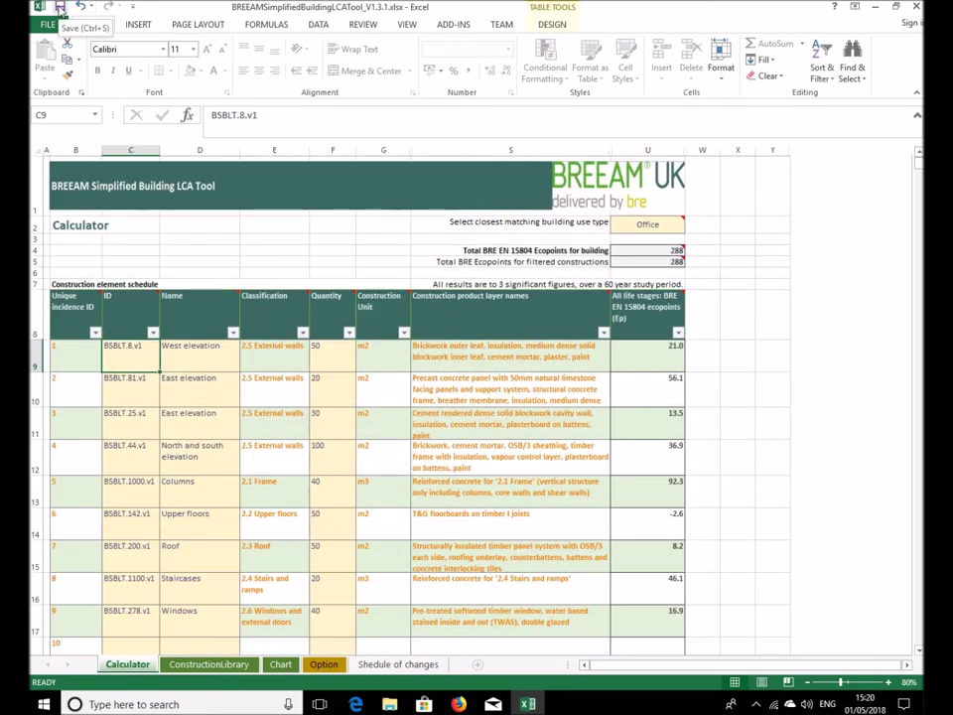
pyautogui.click(60, 7)
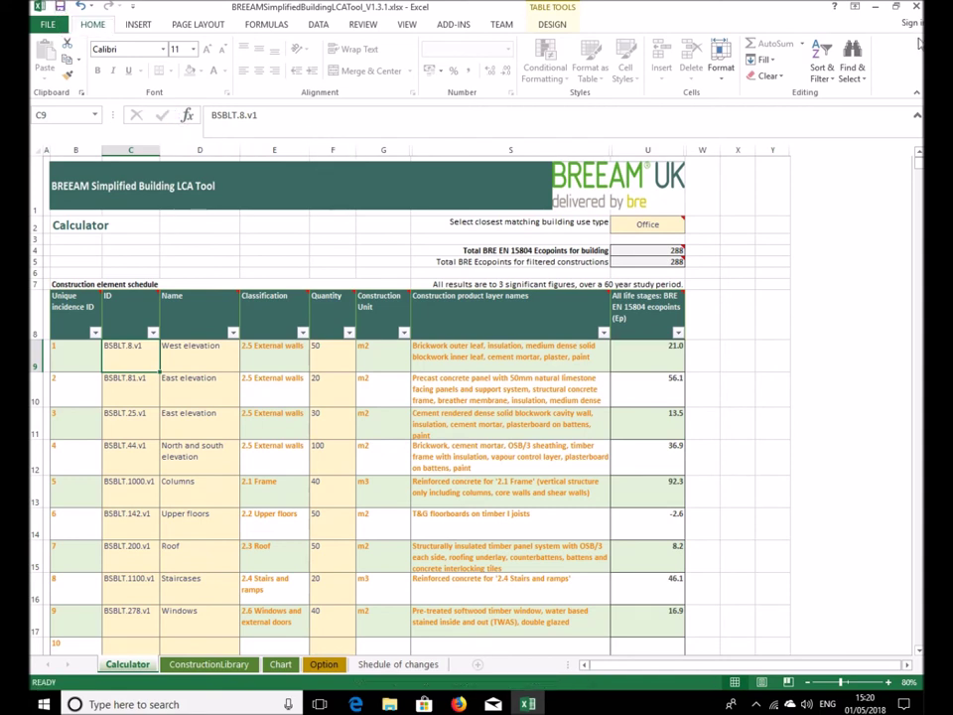
pyautogui.click(916, 6)
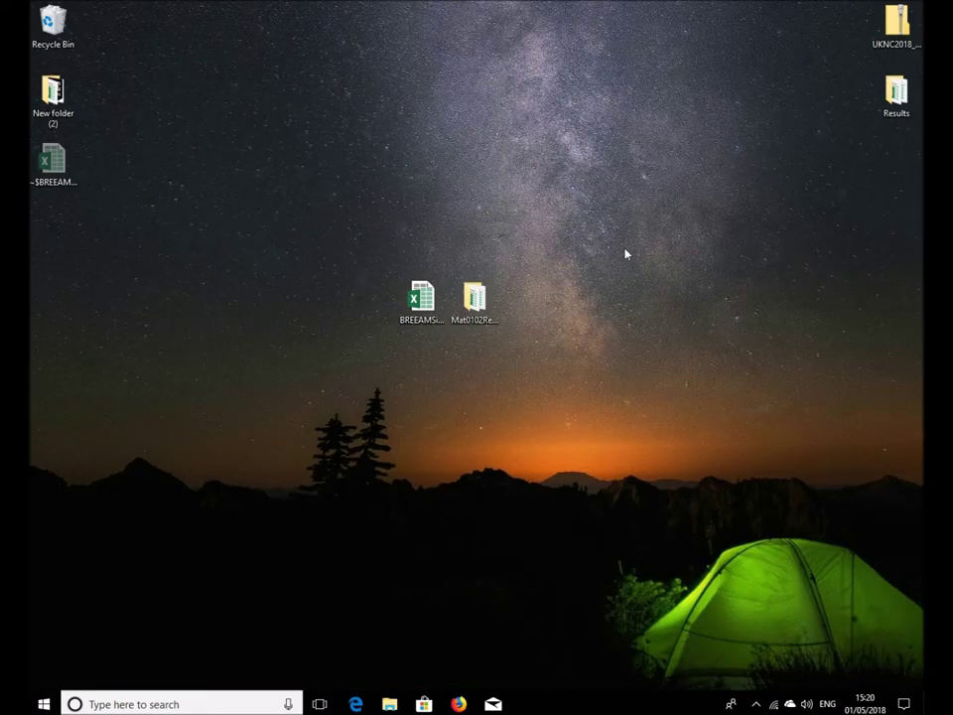
# Open the Mat0102ResultsSubmissionTool folder and arrange its window beside the desktop icons
pyautogui.moveTo(421, 298); pyautogui.dragTo(340, 298)
pyautogui.click(422, 362)
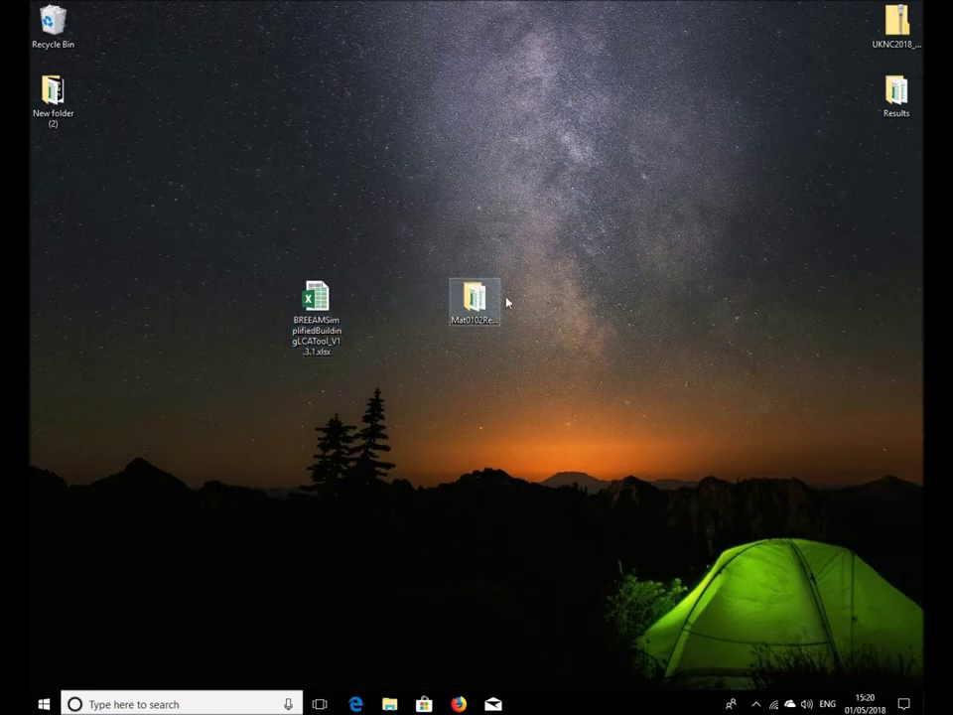
pyautogui.doubleClick(480, 300)
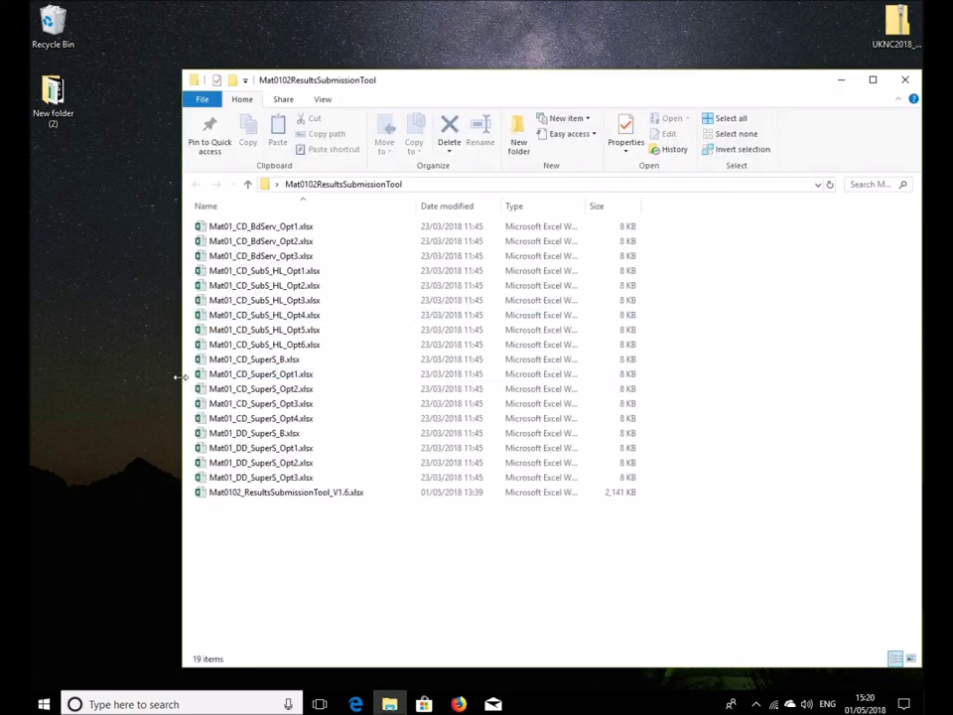
pyautogui.moveTo(183, 388); pyautogui.dragTo(503, 389)
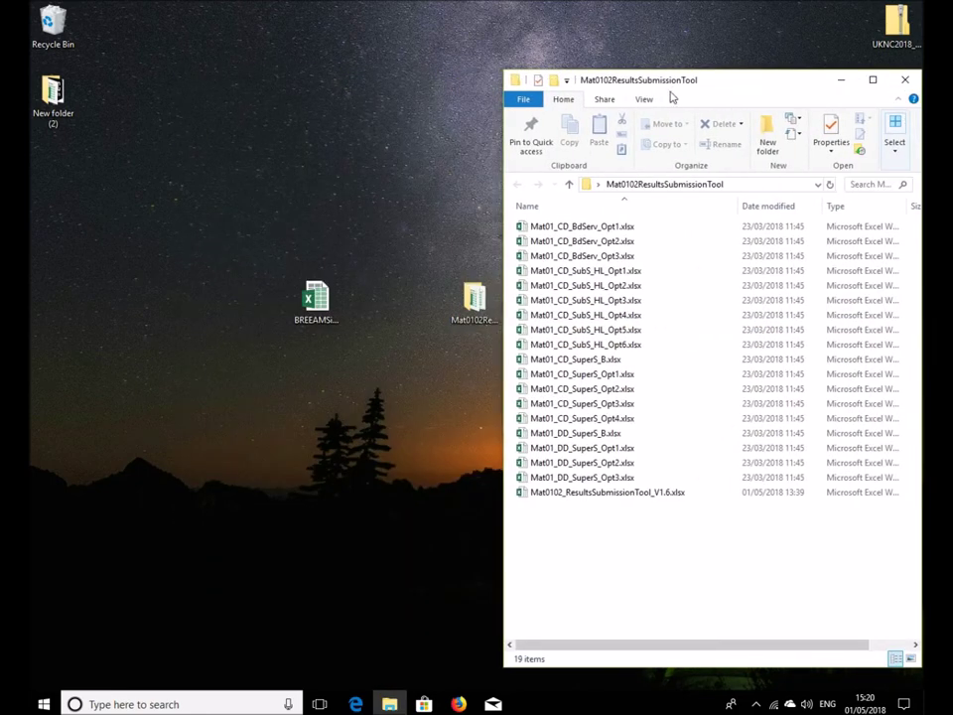
pyautogui.moveTo(674, 86); pyautogui.dragTo(554, 88)
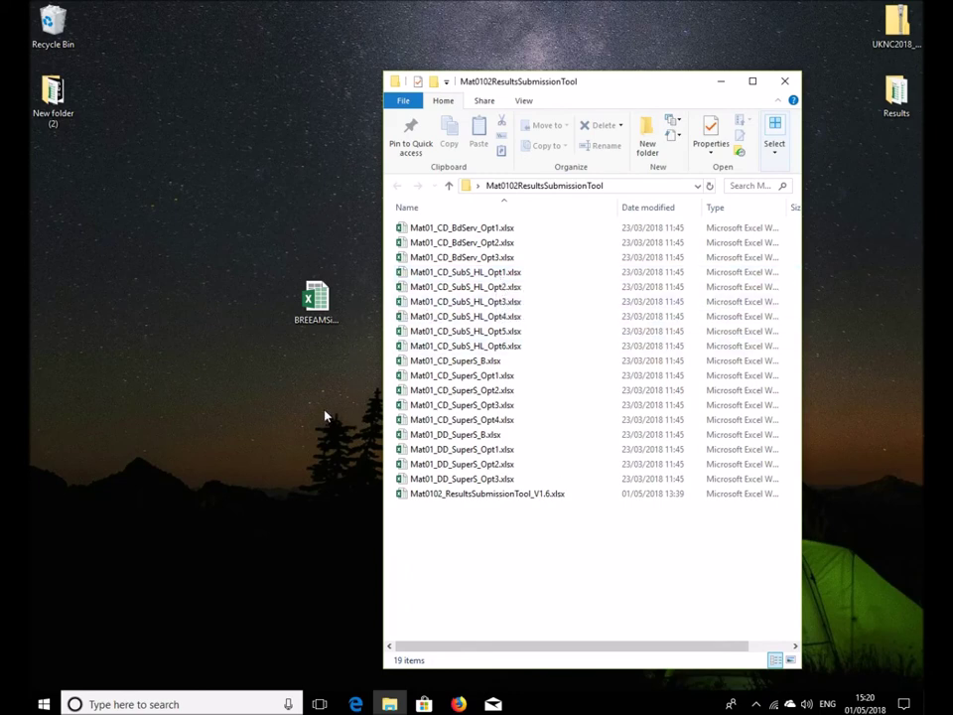
# Rename the desktop LCA Tool workbook to Mat01_CD_SuperS_Opt1.xlsx
pyautogui.rightClick(436, 377)
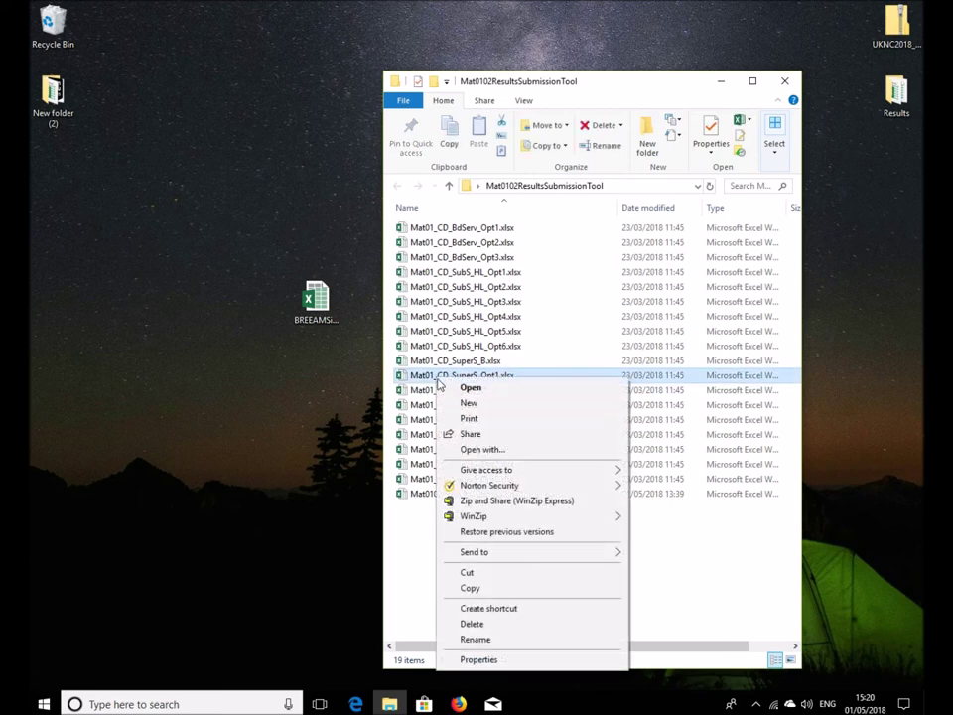
pyautogui.click(485, 640)
pyautogui.hotkey('ctrl', 'c')
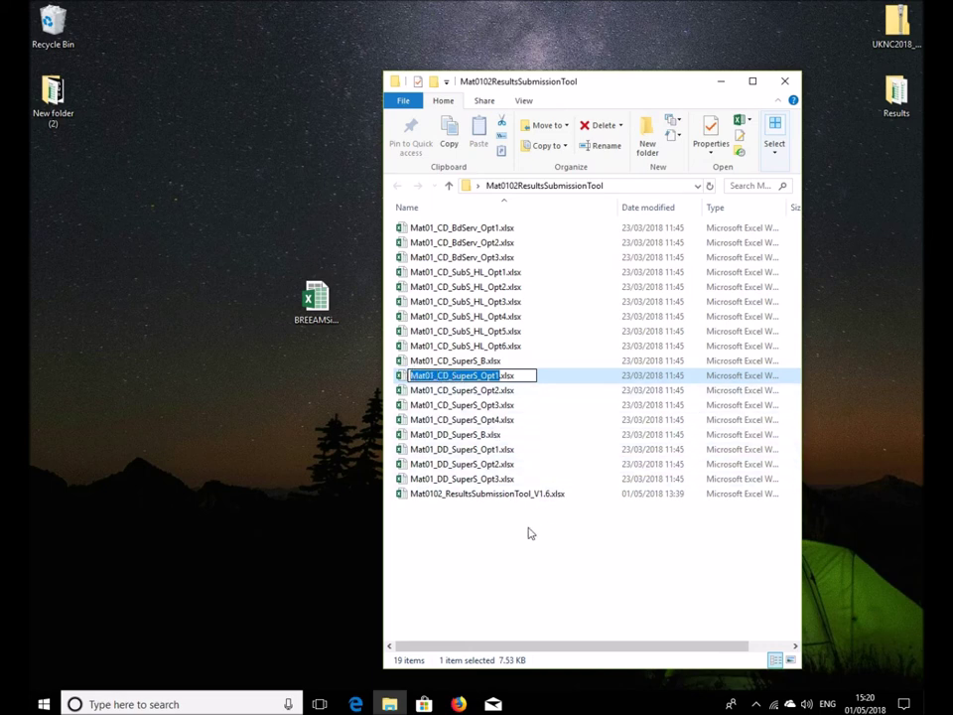
pyautogui.click(496, 546)
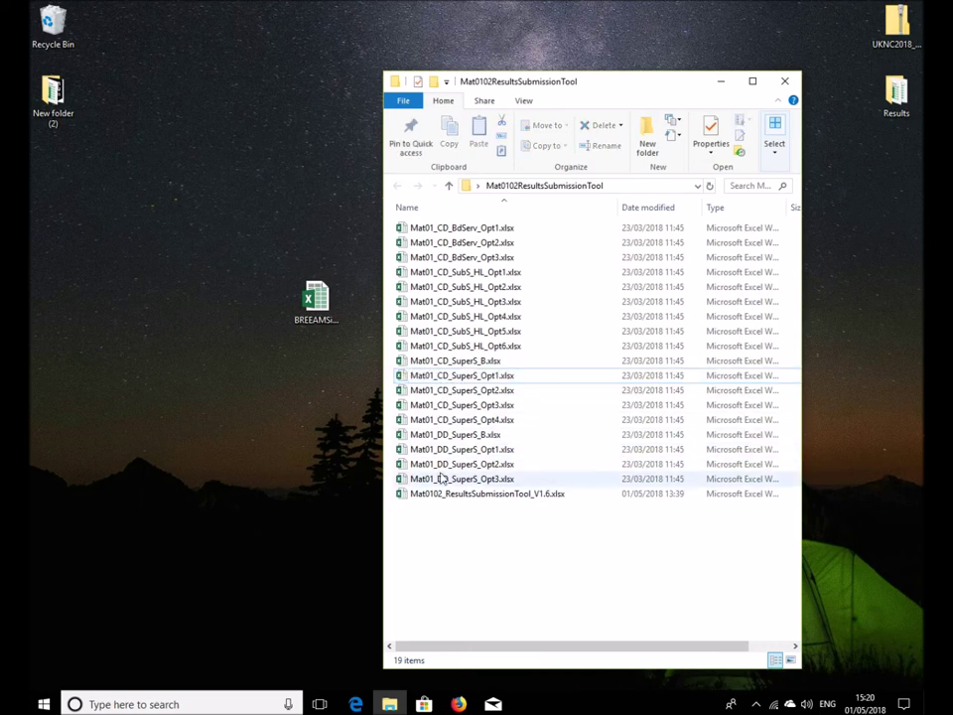
pyautogui.rightClick(325, 310)
pyautogui.click(359, 565)
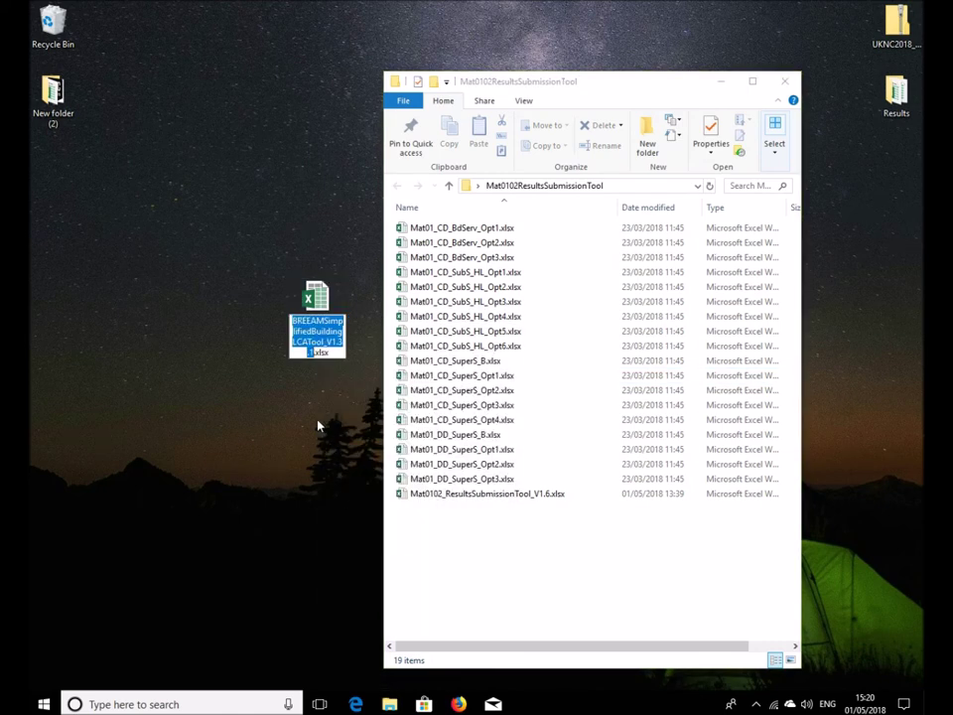
pyautogui.hotkey('ctrl', 'v')
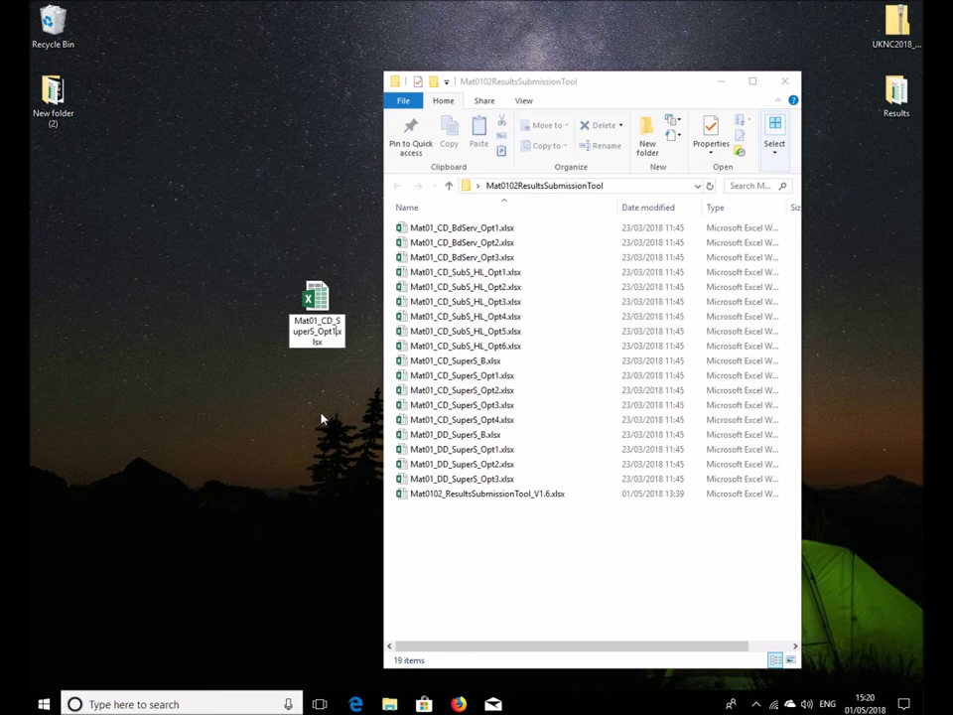
pyautogui.press('Return')
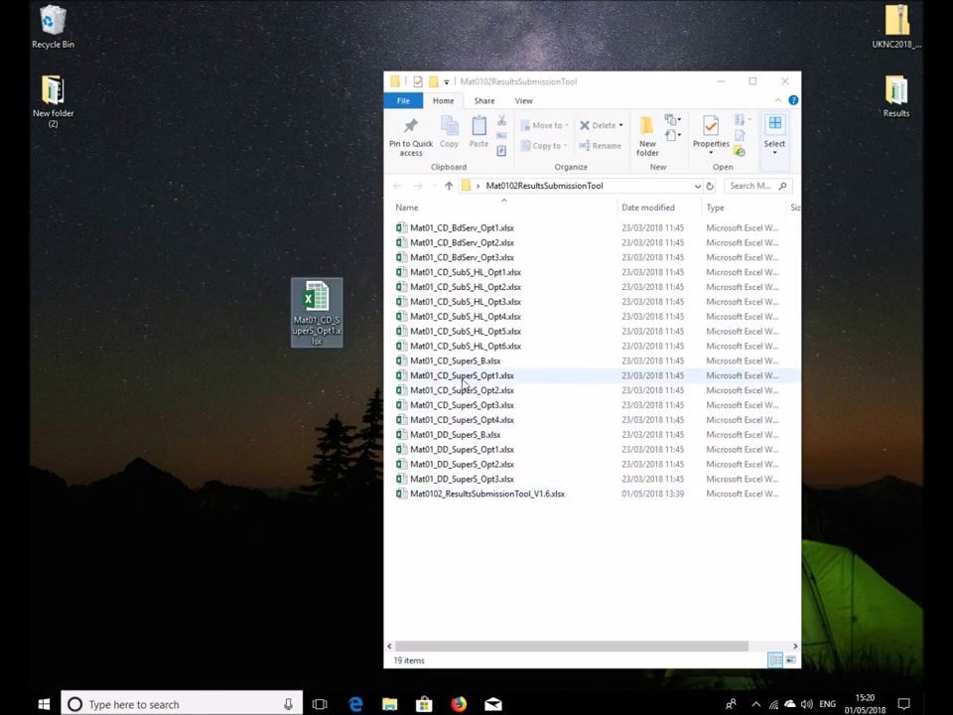
pyautogui.moveTo(463, 378); pyautogui.dragTo(324, 447)
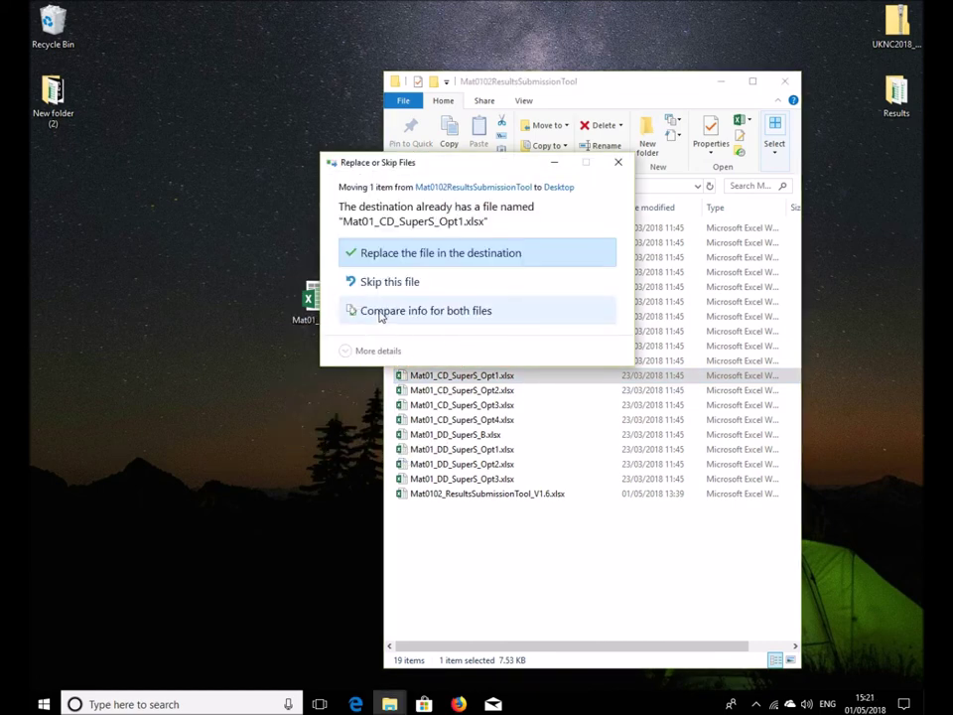
# Rename the folder's Opt1 file to Mat01_CD_SuperS_Opt1_x.xlsx and move it to the desktop
pyautogui.click(618, 162)
pyautogui.rightClick(468, 376)
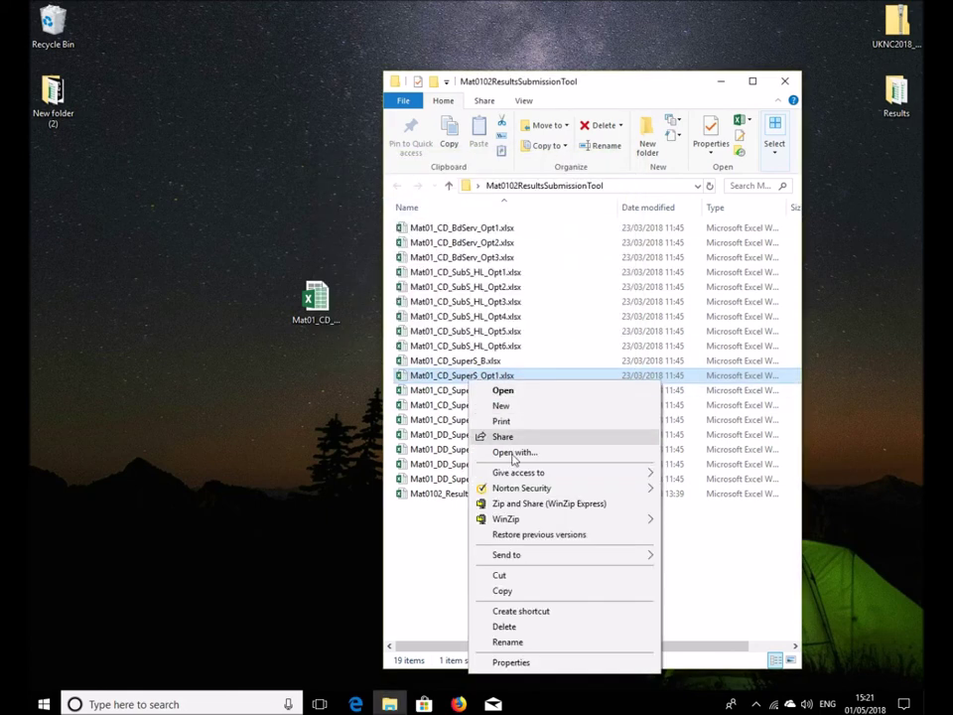
pyautogui.click(508, 642)
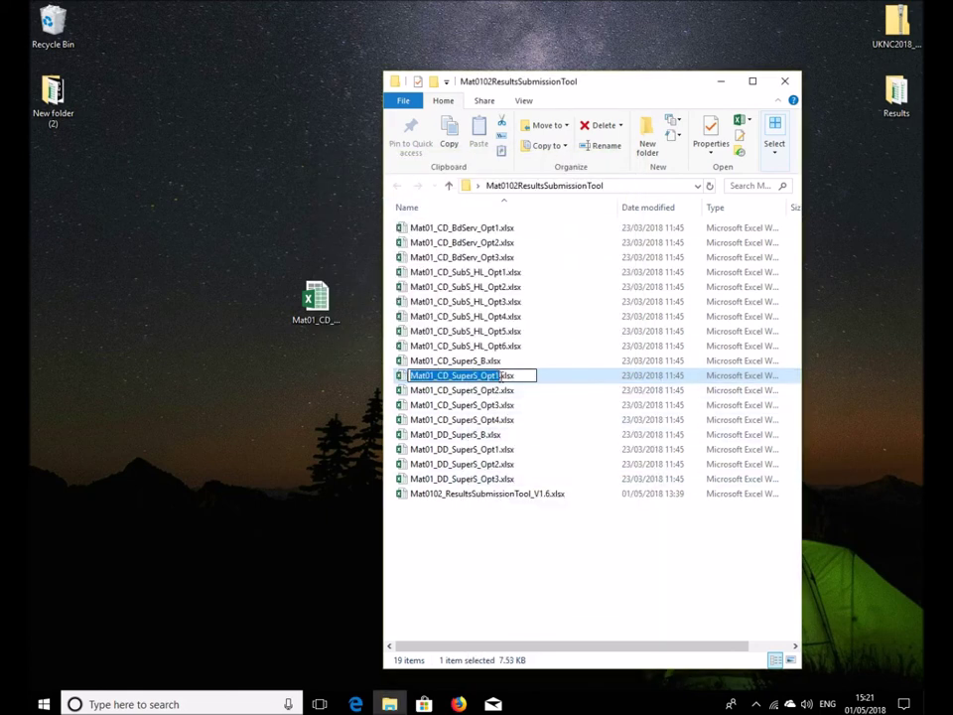
pyautogui.click(501, 375)
pyautogui.write('_x')
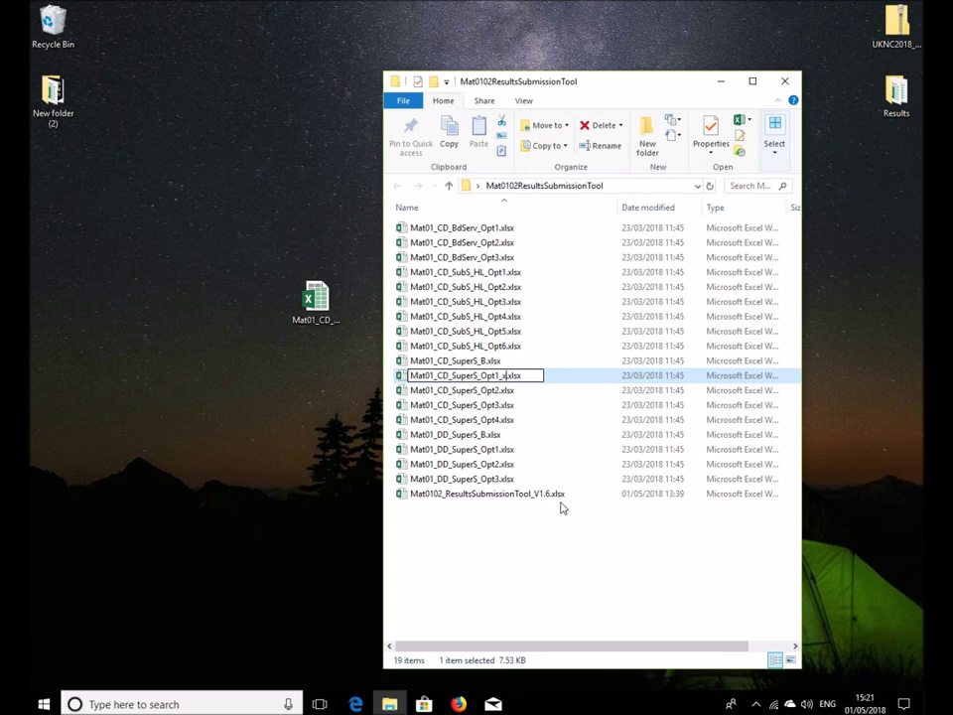
pyautogui.press('Return')
pyautogui.moveTo(438, 381); pyautogui.dragTo(328, 445)
# Move the desktop Mat01_CD_SuperS_Opt1.xlsx into the folder and widen the window to show details
pyautogui.click(460, 580)
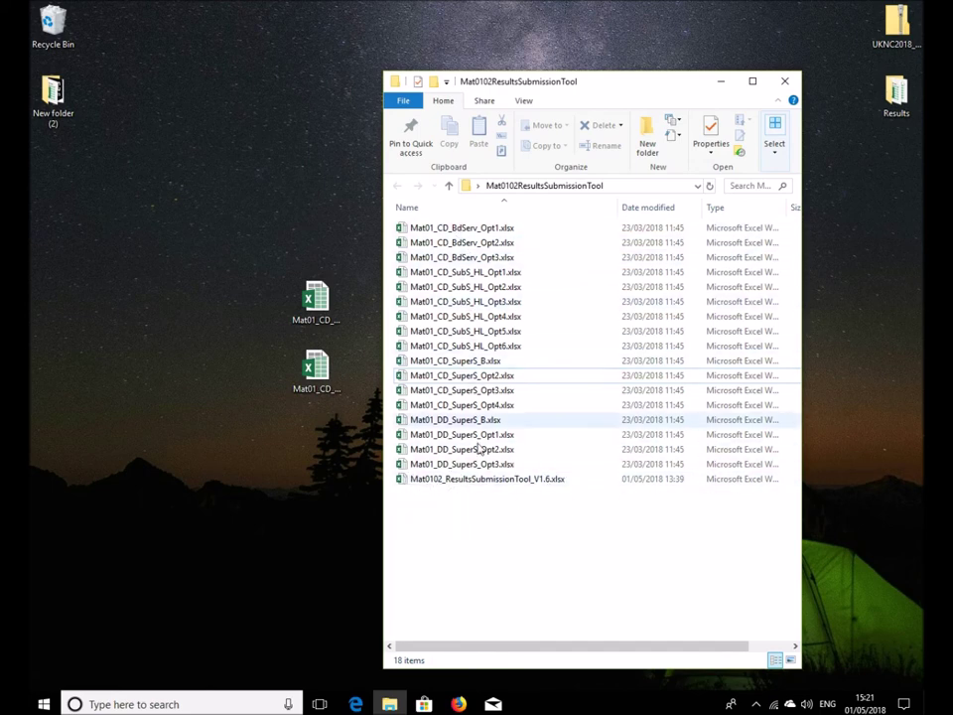
pyautogui.click(336, 317)
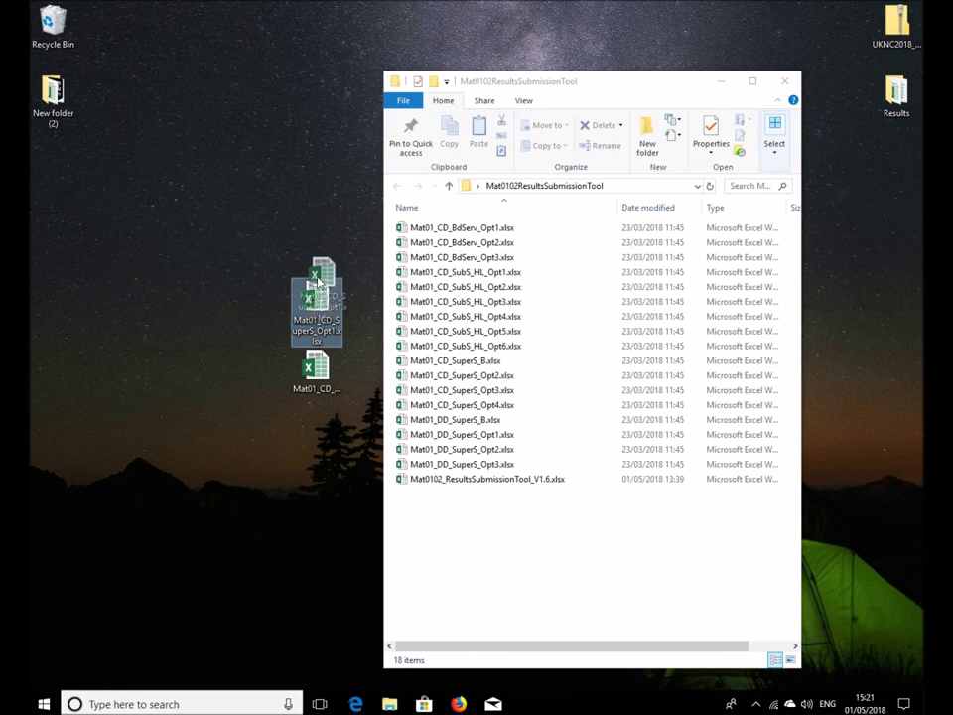
pyautogui.moveTo(313, 306); pyautogui.dragTo(513, 550)
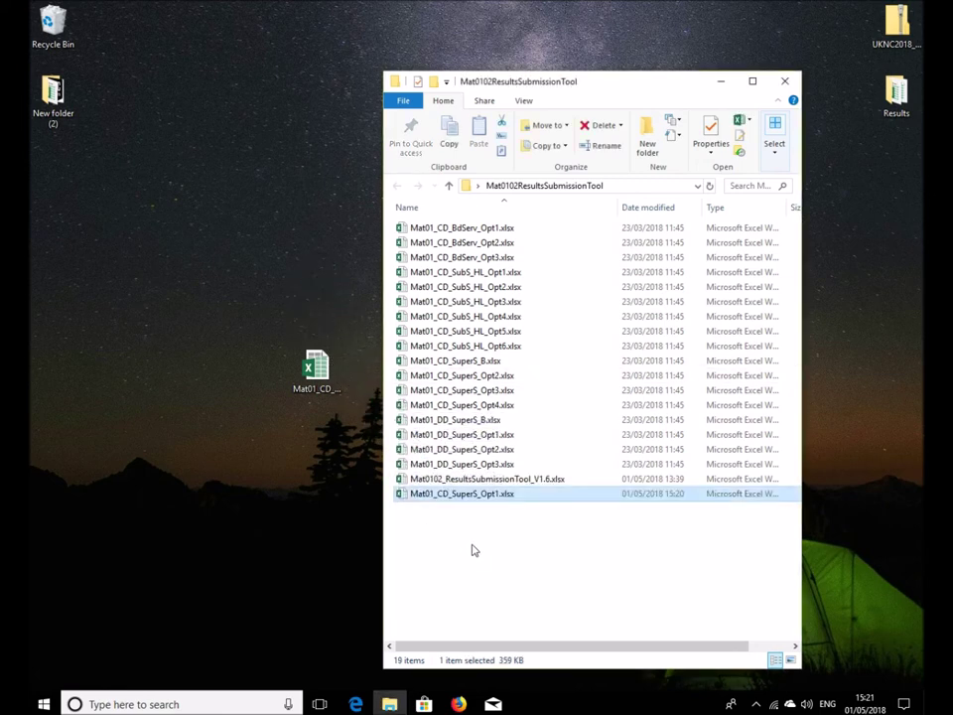
pyautogui.click(469, 548)
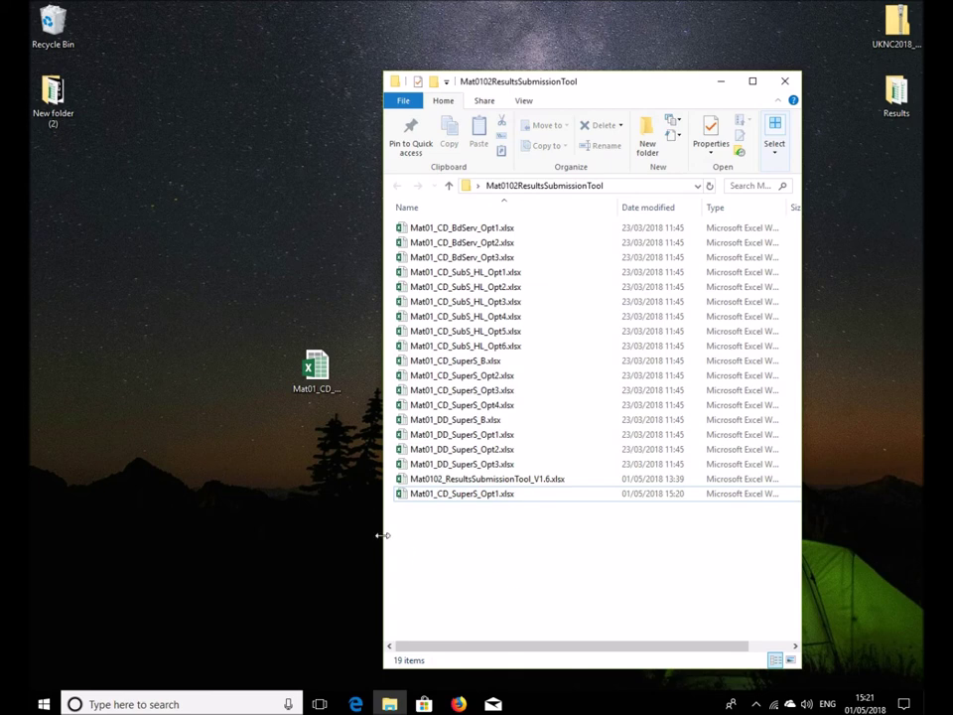
pyautogui.moveTo(384, 535); pyautogui.dragTo(253, 523)
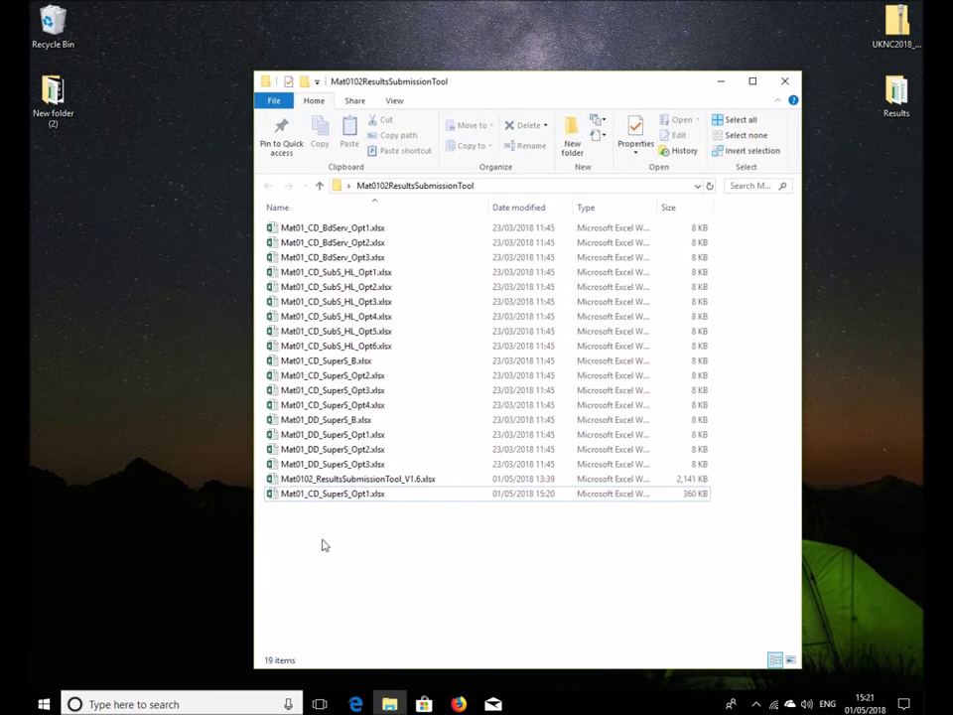
# Open Mat0102_ResultsSubmissionTool_V1.6.xlsx and follow row 51's option 1 link to Mat01_CD_SuperS_Opt1.xlsx
pyautogui.doubleClick(316, 480)
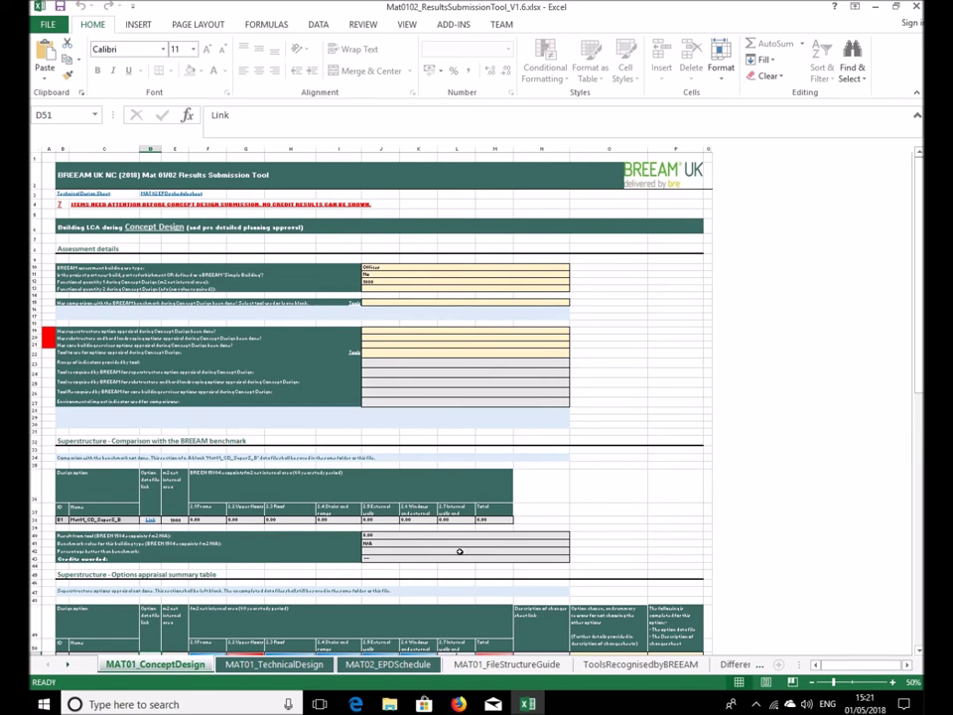
pyautogui.scroll(-5, 452, 457)
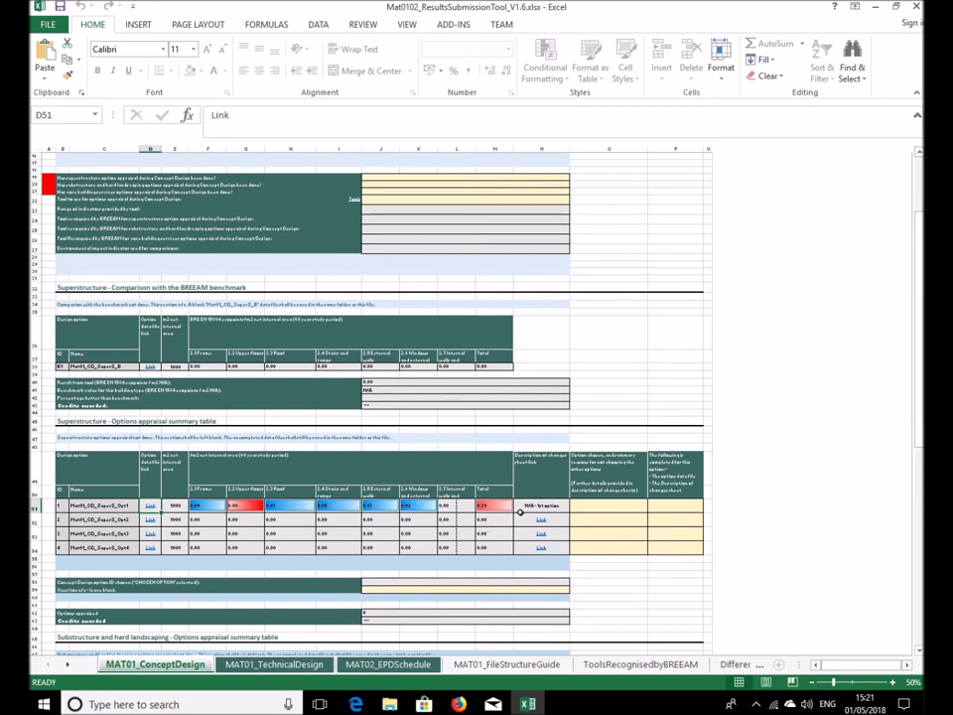
pyautogui.scroll(-8, 536, 516)
pyautogui.scroll(4, 545, 523)
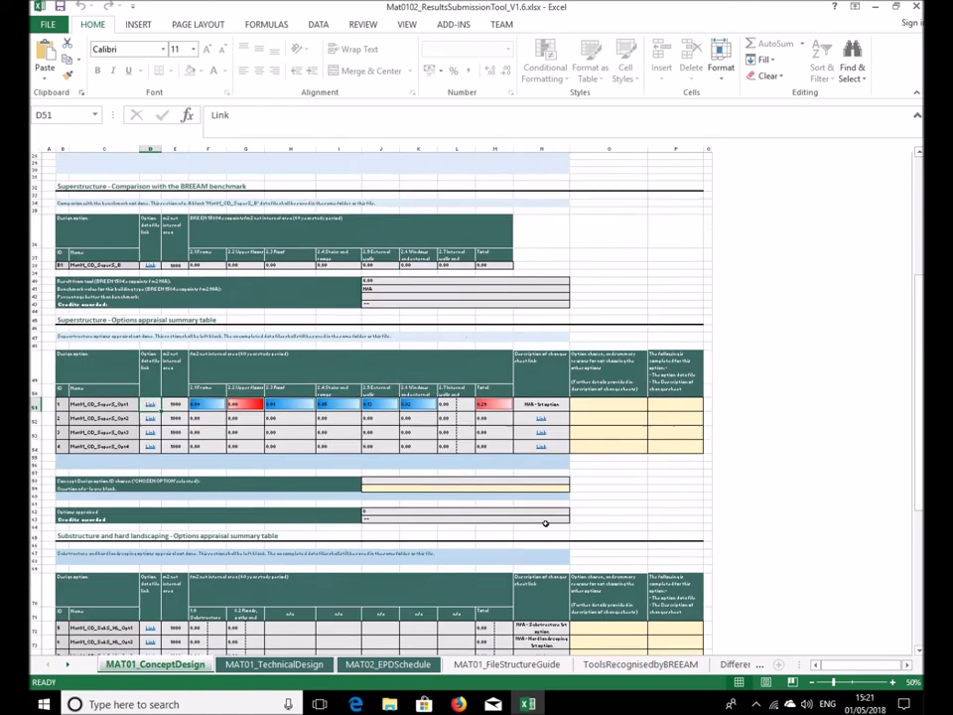
pyautogui.scroll(8, 278, 544)
pyautogui.scroll(-3, 157, 585)
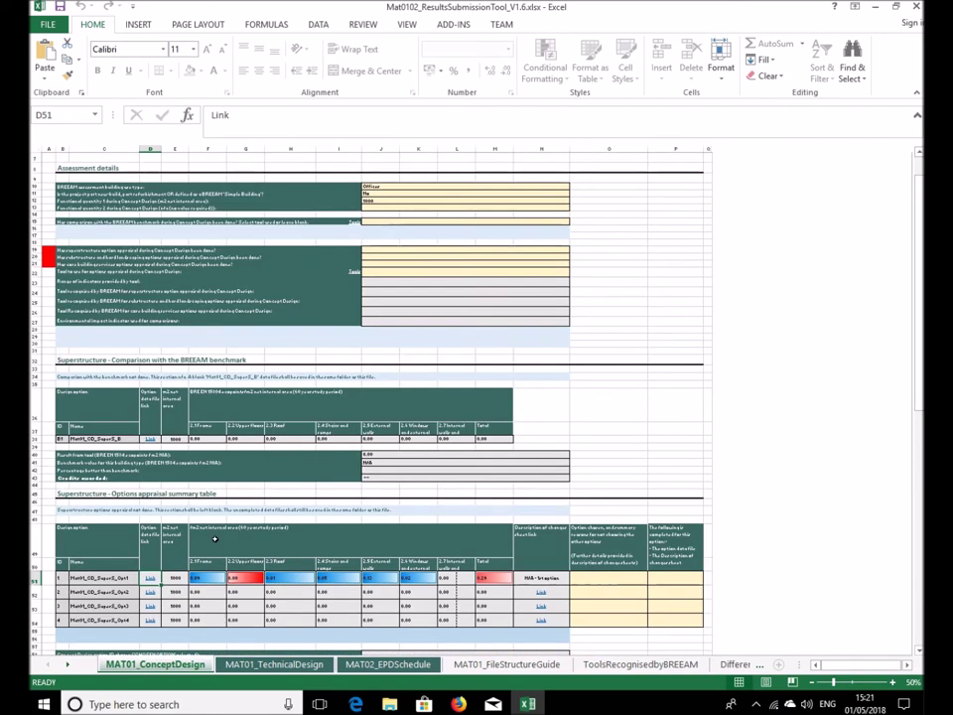
pyautogui.click(149, 577)
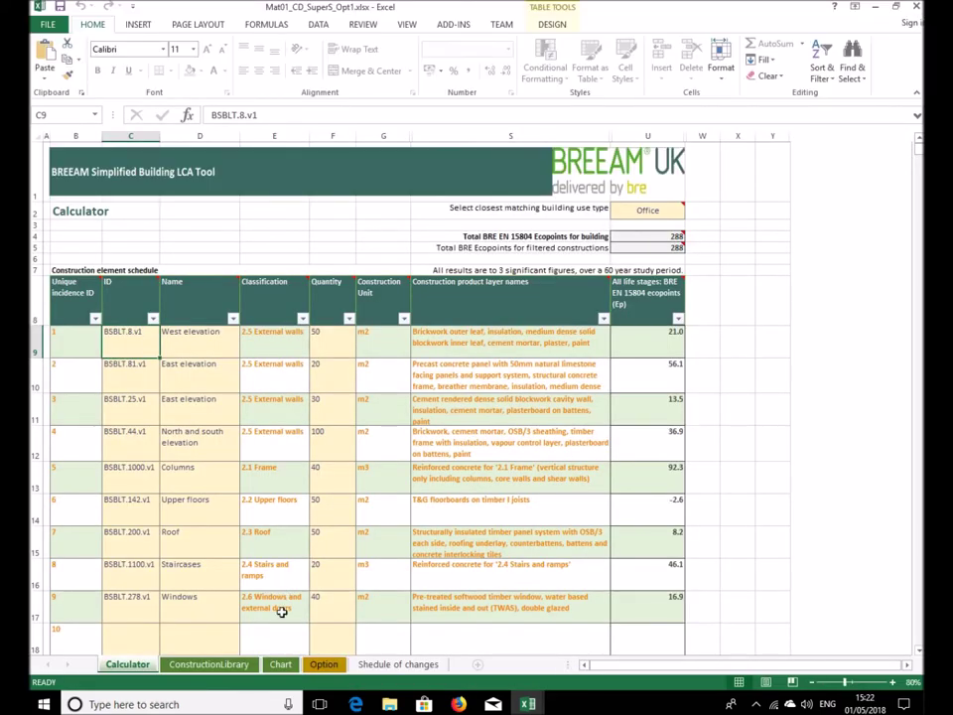
# Look over the Option and Calculator sheets of Mat01_CD_SuperS_Opt1.xlsx
pyautogui.click(321, 665)
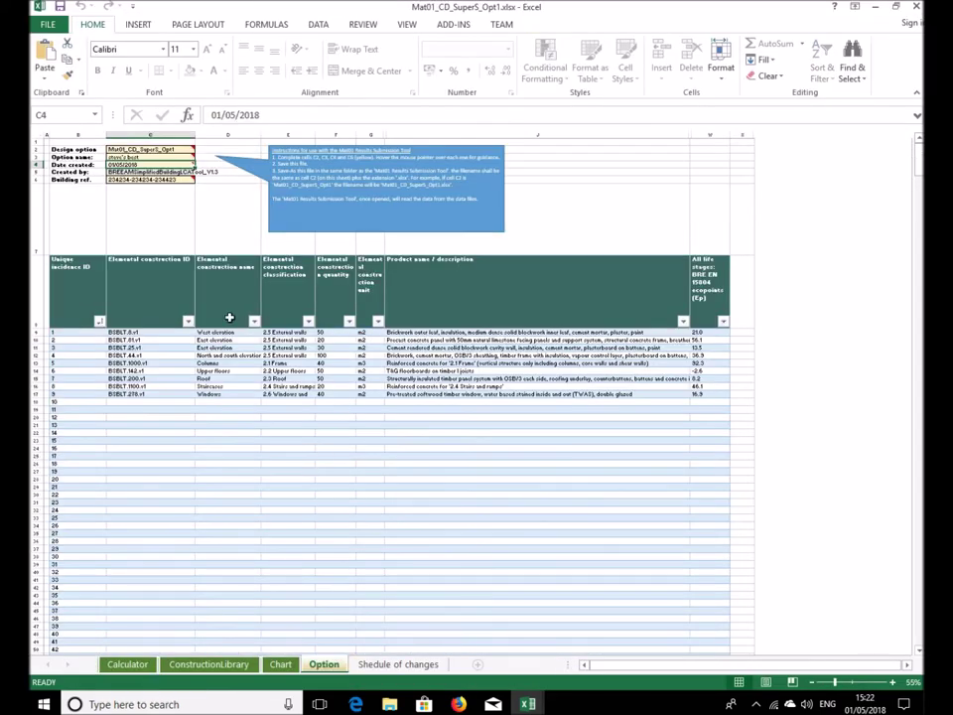
pyautogui.click(130, 664)
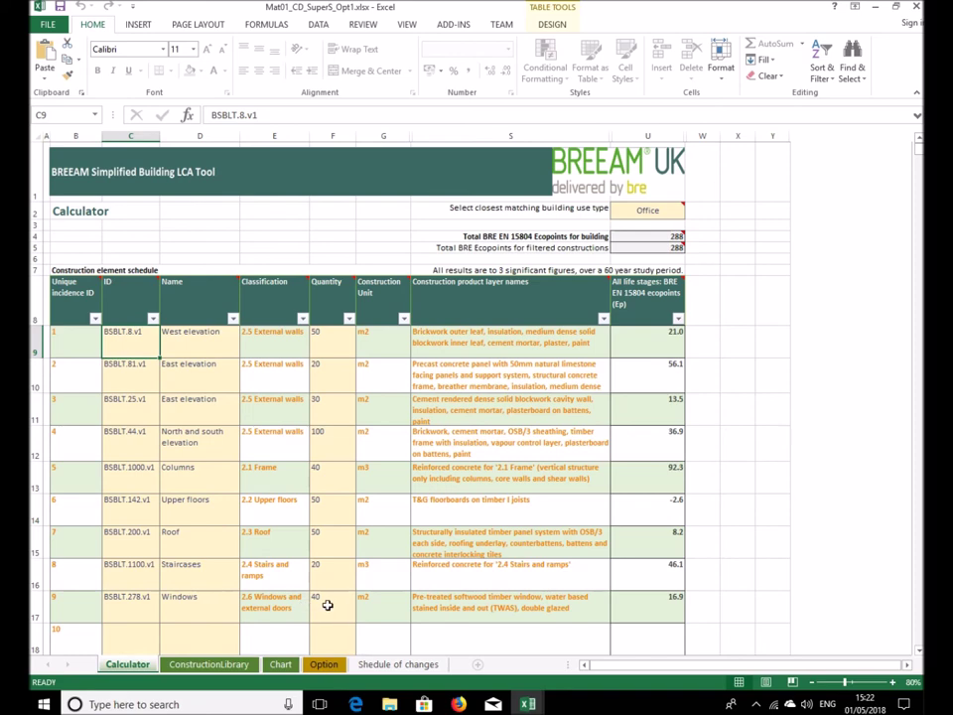
pyautogui.moveTo(528, 702)
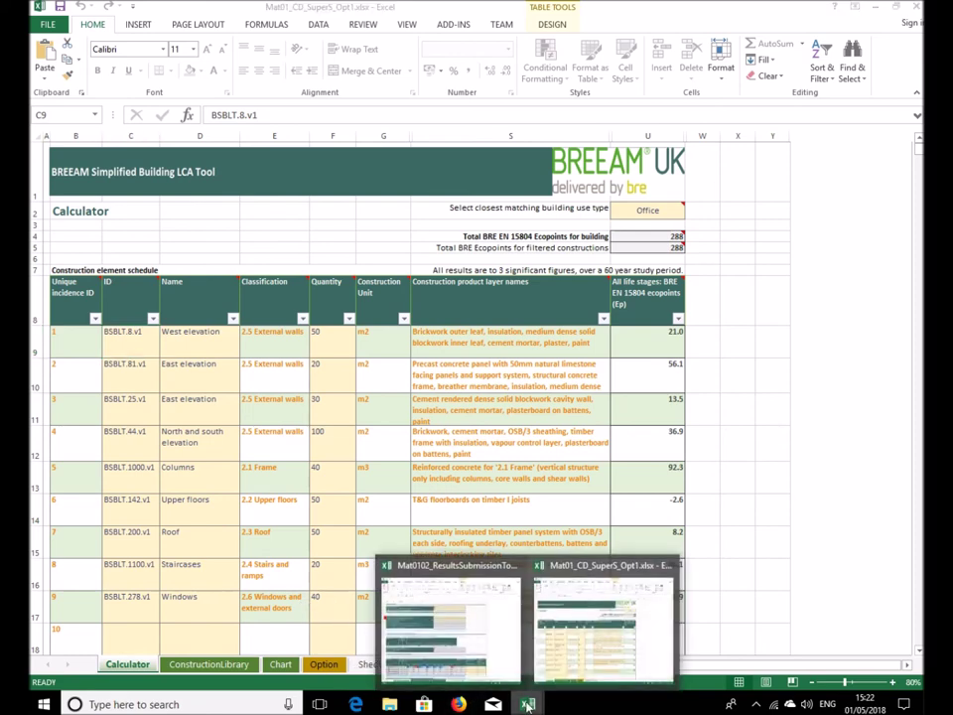
pyautogui.click(581, 667)
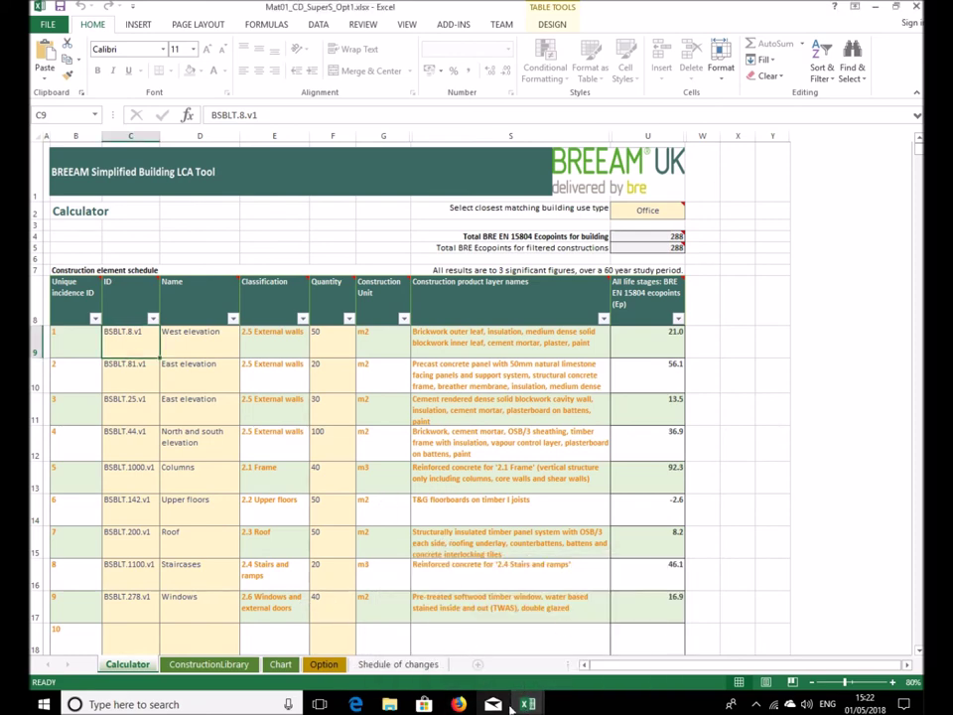
# Switch to the results submission tool and zoom to 70% to view the options appraisal table
pyautogui.moveTo(513, 704)
pyautogui.click(502, 597)
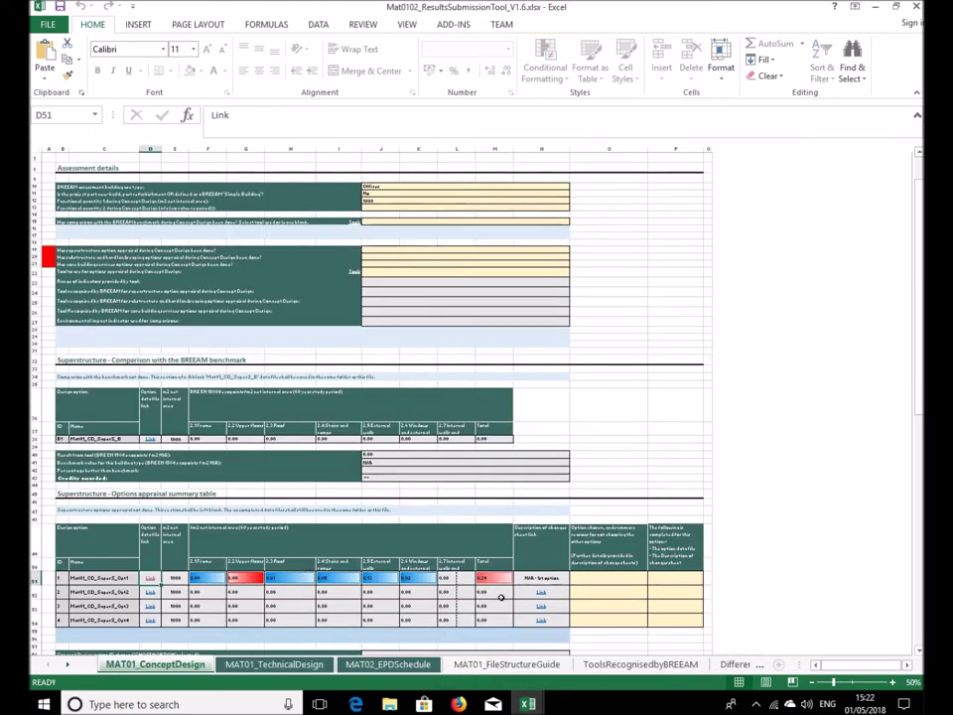
pyautogui.click(892, 682)
pyautogui.click(893, 682)
pyautogui.scroll(-3, 576, 519)
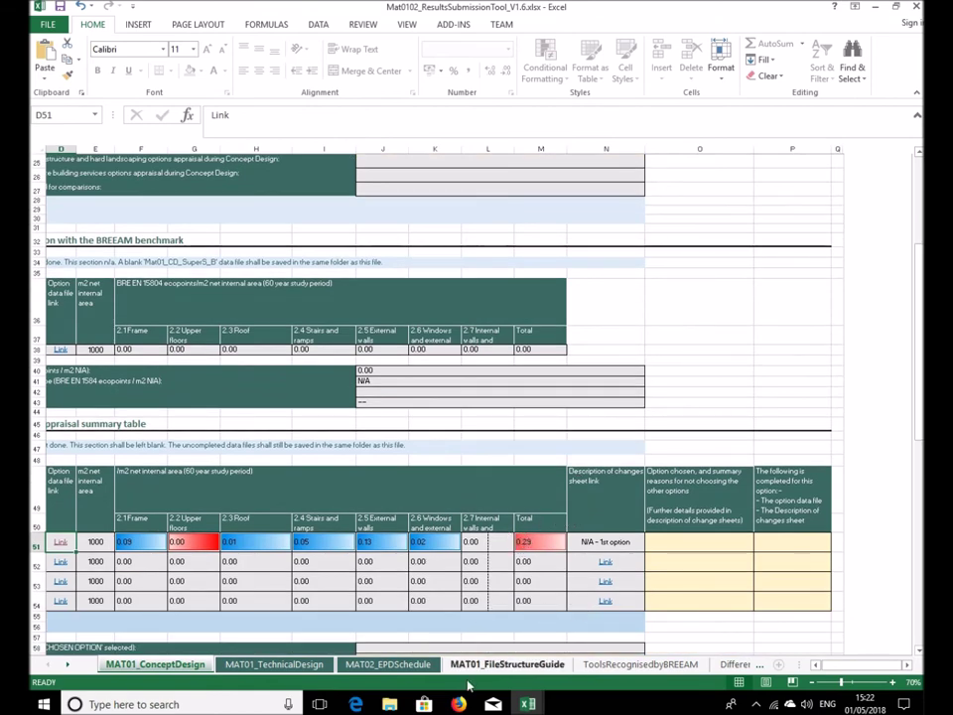
pyautogui.moveTo(528, 704)
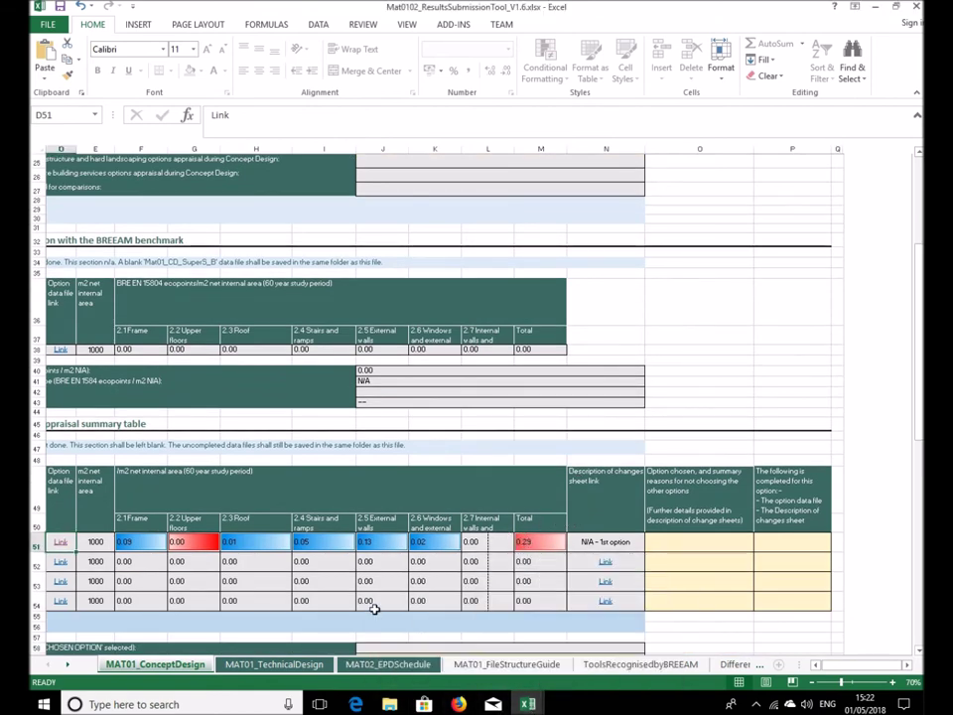
# Set Opt1's West and second East elevation quantities to 1 and North and south to 60
pyautogui.click(612, 661)
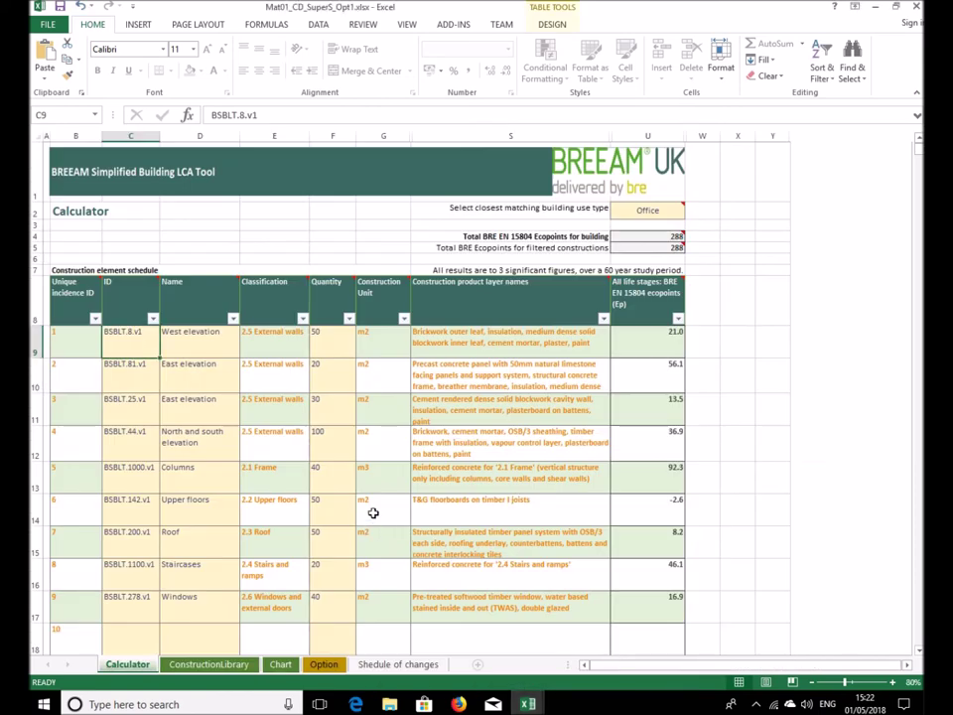
pyautogui.click(333, 348)
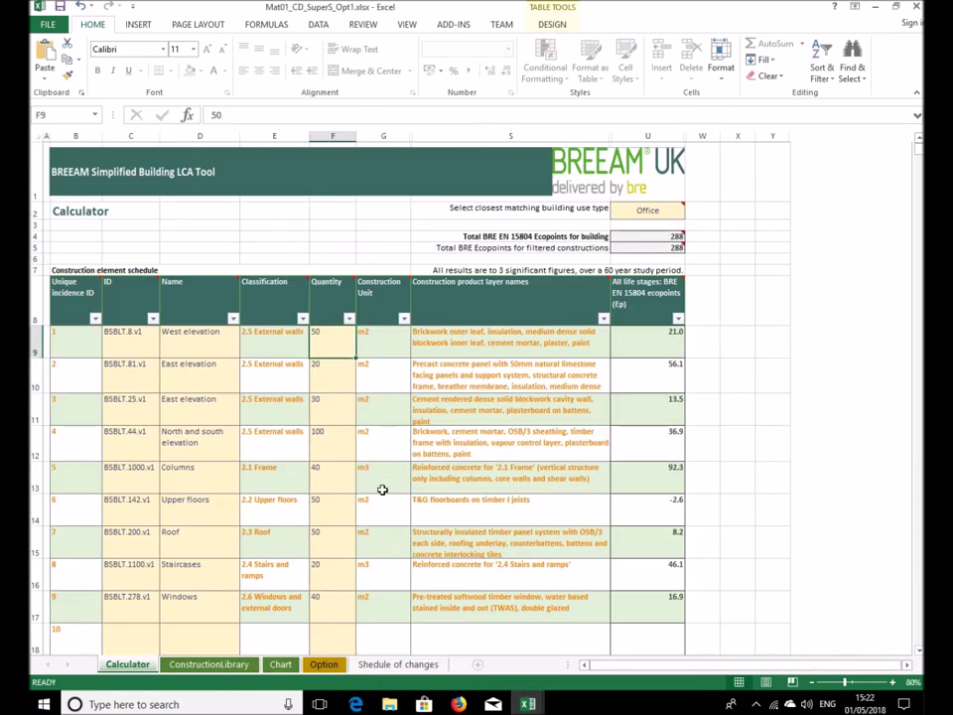
pyautogui.write('1')
pyautogui.press('Return')
pyautogui.press('Down')
pyautogui.press('Down')
pyautogui.press('Down')
pyautogui.press('Up')
pyautogui.press('Up')
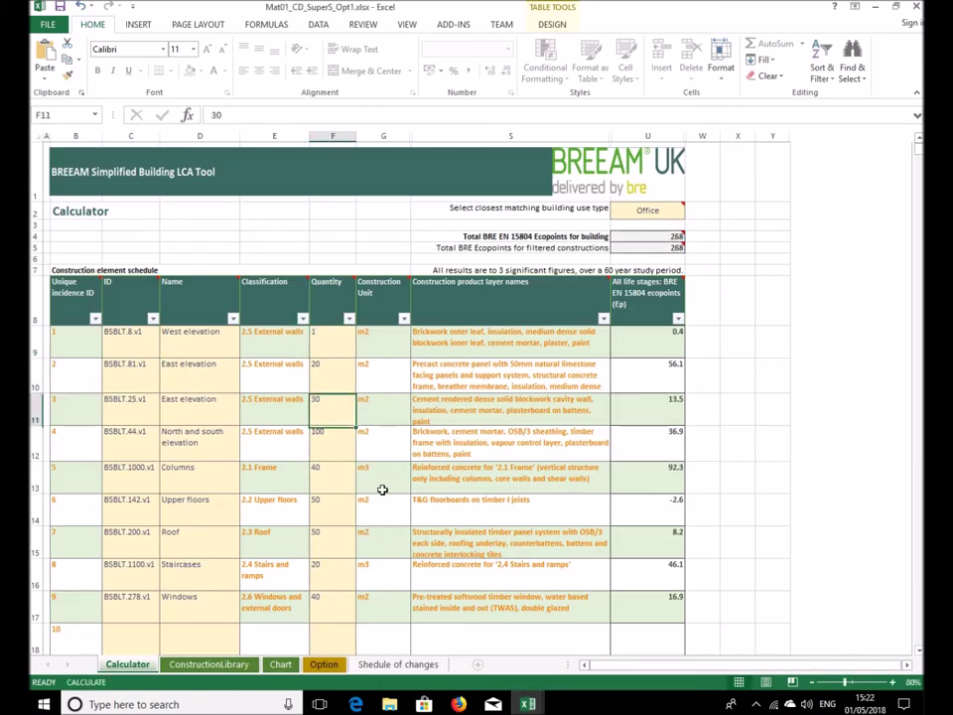
pyautogui.write('1')
pyautogui.press('Return')
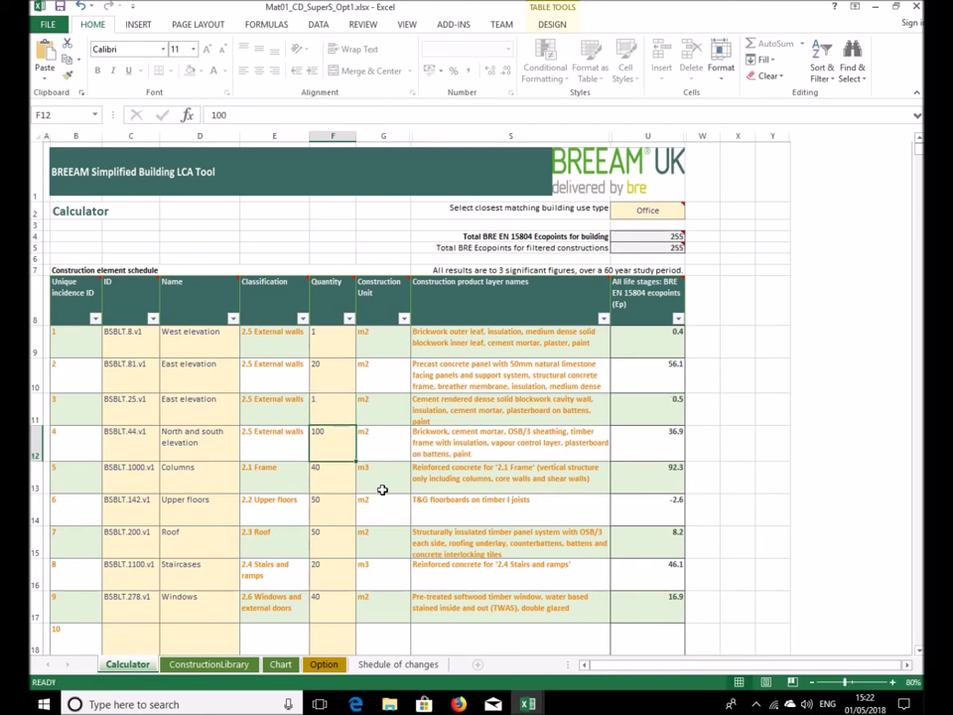
pyautogui.write('60')
pyautogui.press('Return')
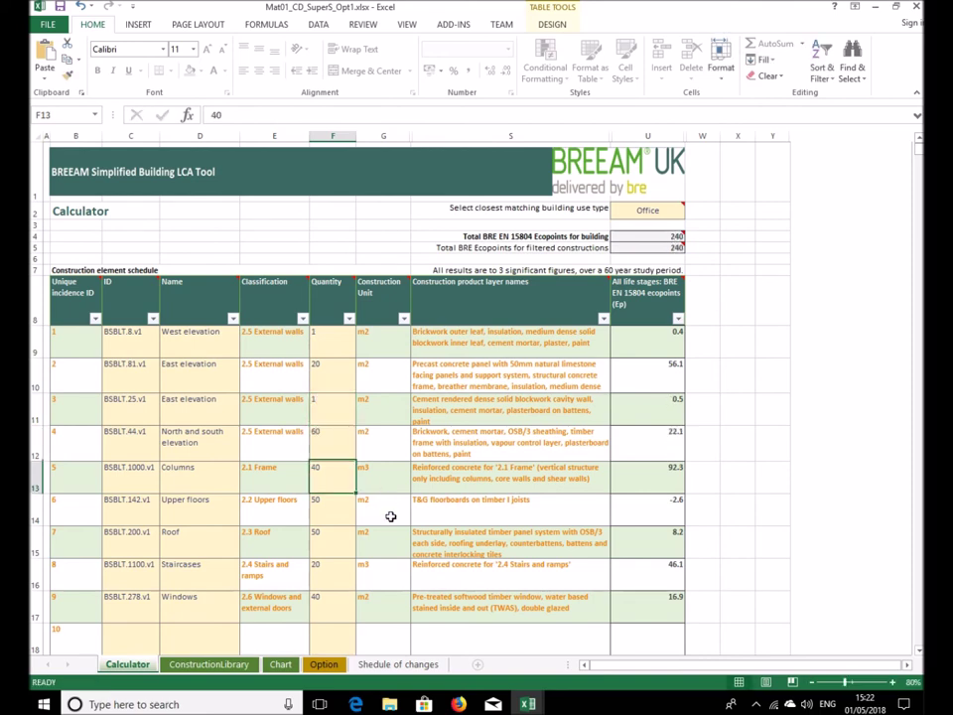
pyautogui.moveTo(527, 704)
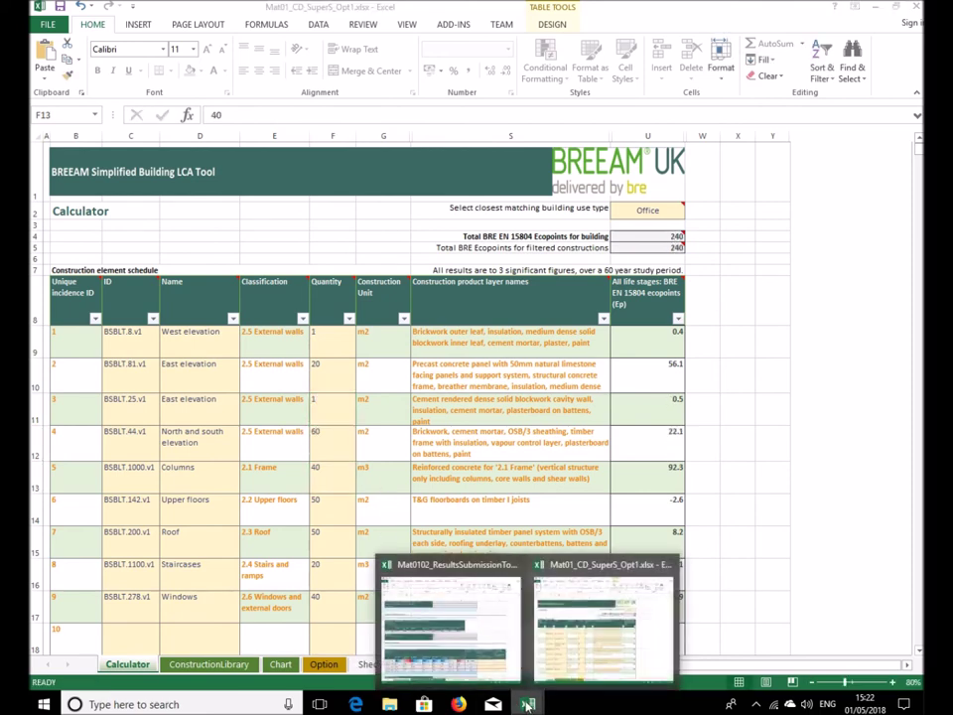
pyautogui.click(475, 646)
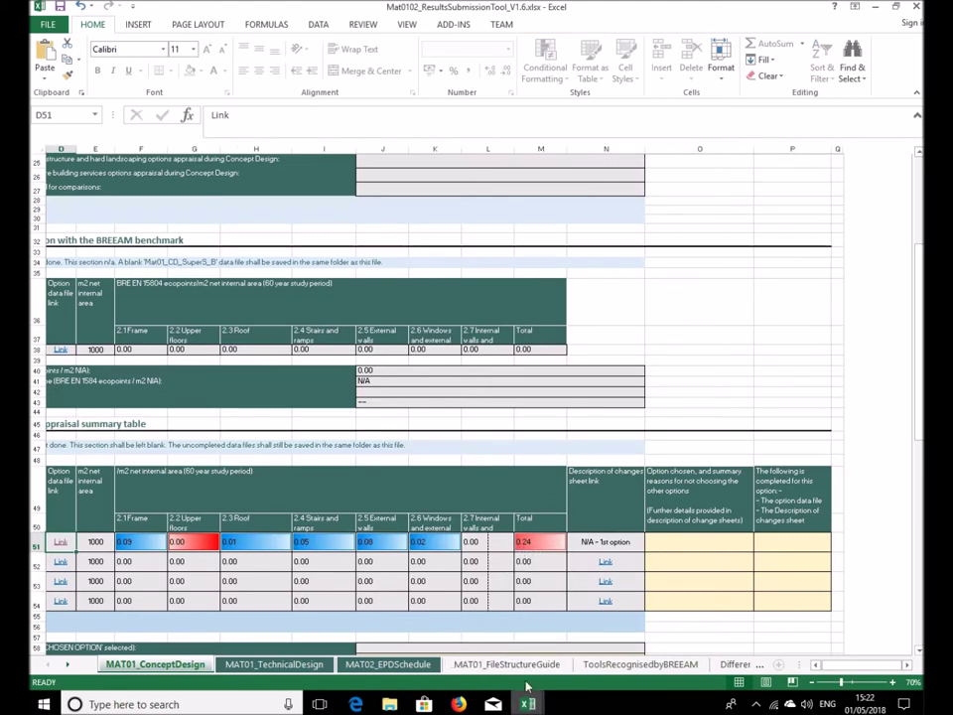
# Save and close Mat01_CD_SuperS_Opt1, then review option 1's 0.24 total in the results tool
pyautogui.moveTo(528, 704)
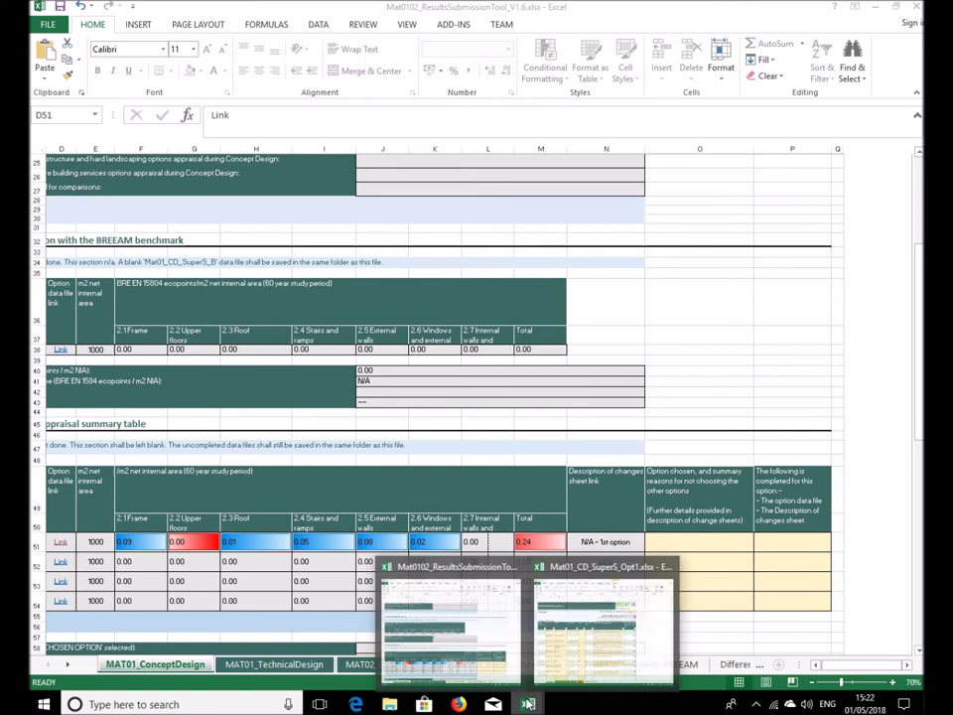
pyautogui.click(590, 638)
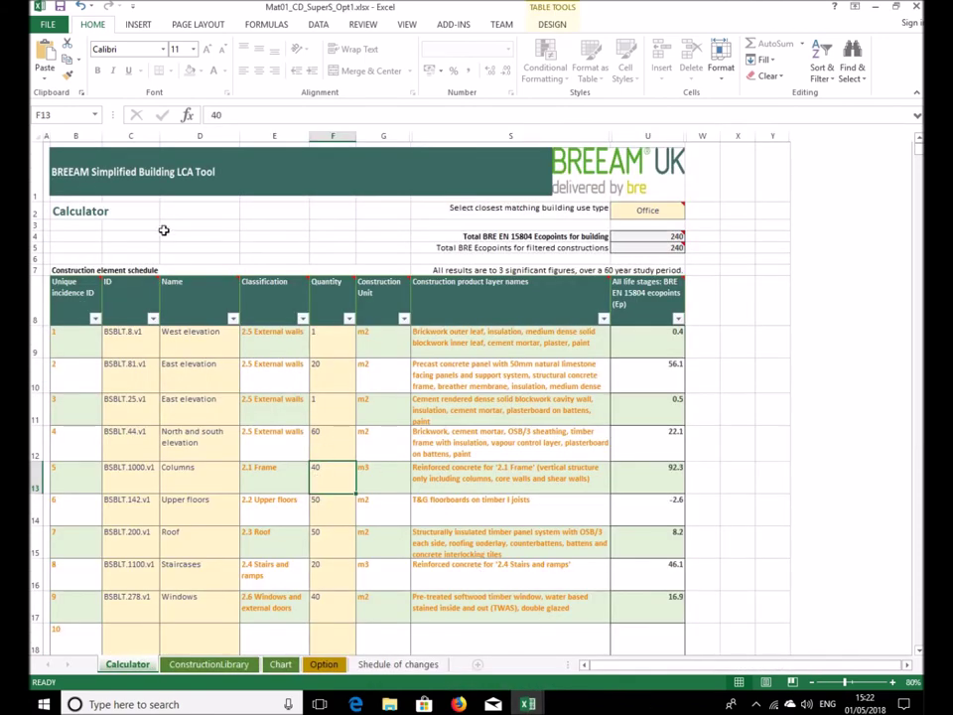
pyautogui.click(60, 7)
pyautogui.click(917, 7)
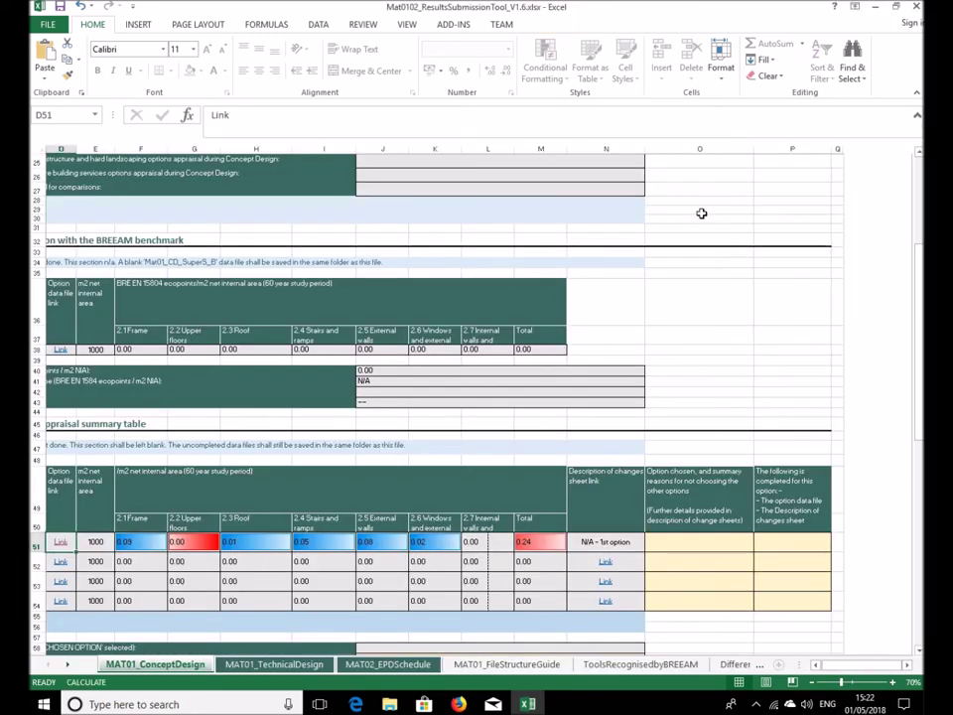
pyautogui.scroll(7, 253, 422)
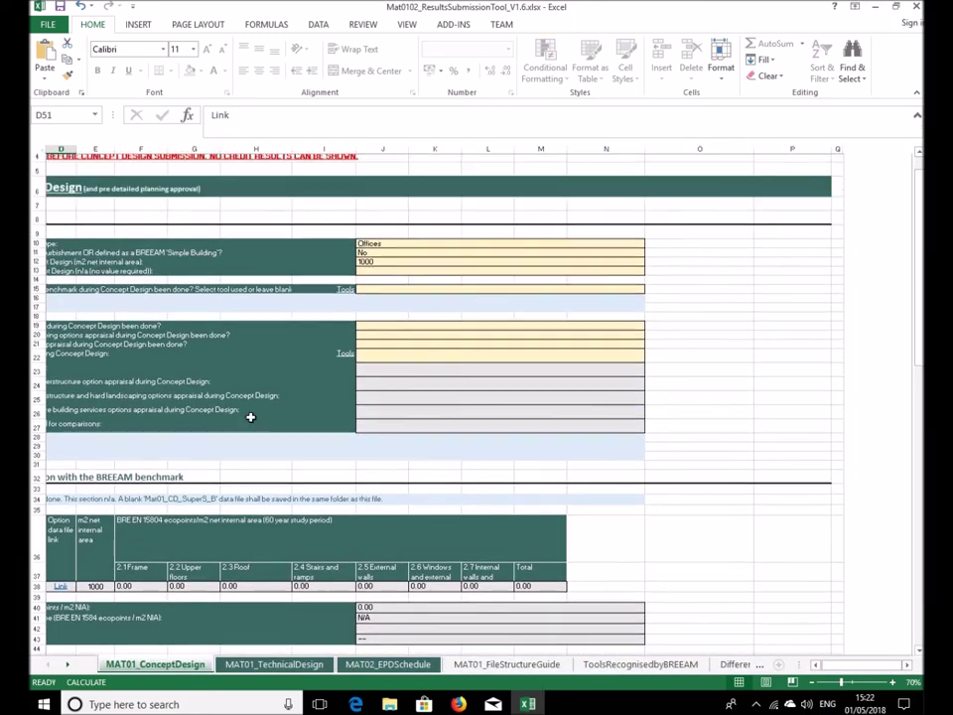
pyautogui.moveTo(864, 664); pyautogui.dragTo(824, 664)
pyautogui.scroll(-6, 403, 468)
pyautogui.scroll(-3, 403, 471)
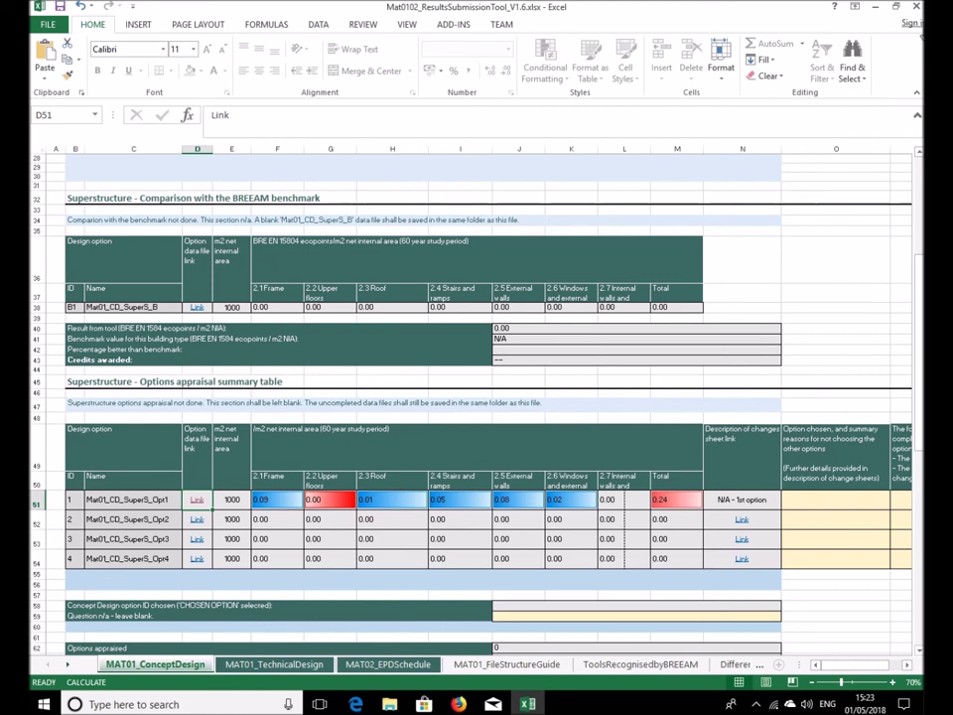
# Save and close the results submission tool workbook
pyautogui.click(915, 8)
pyautogui.click(419, 372)
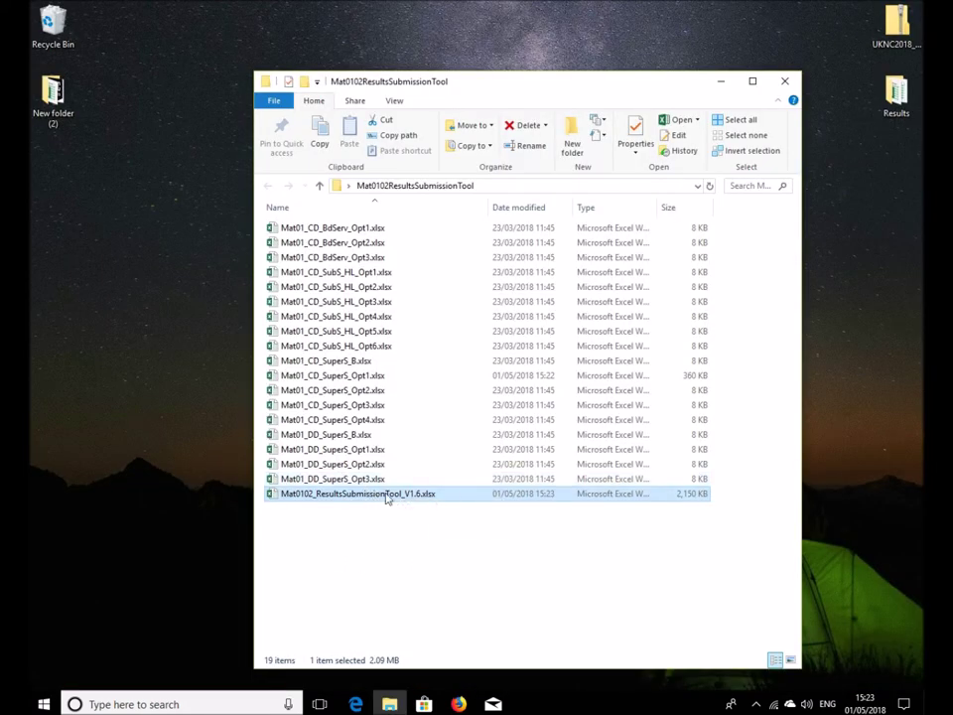
pyautogui.moveTo(385, 91); pyautogui.dragTo(492, 100)
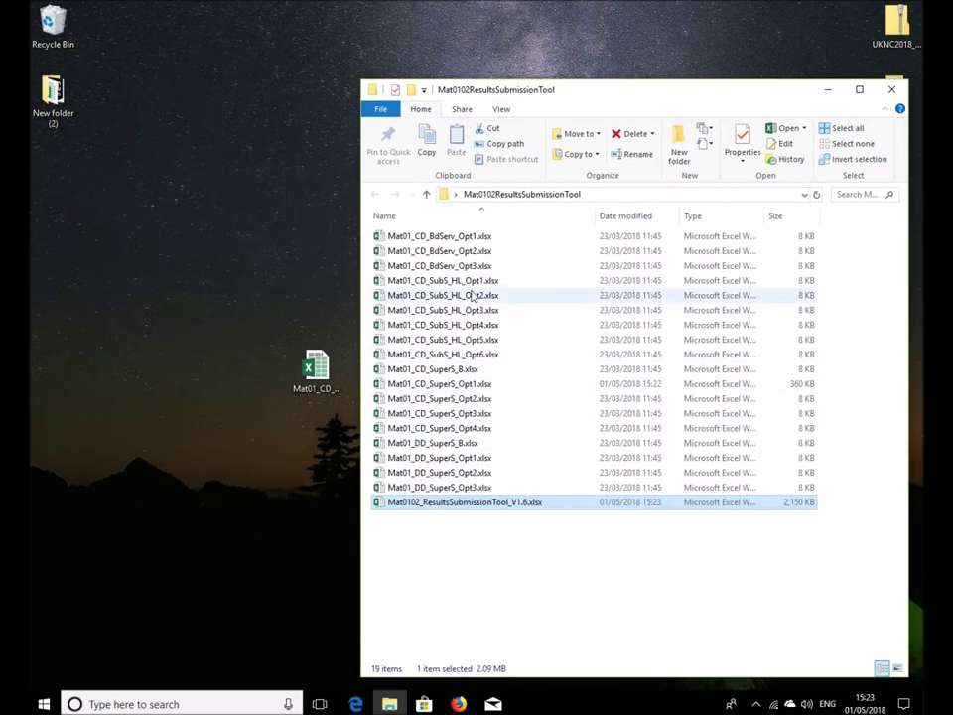
# Start adding _x to Mat01_DD_SuperS_B, then revert it to its original name
pyautogui.click(459, 384)
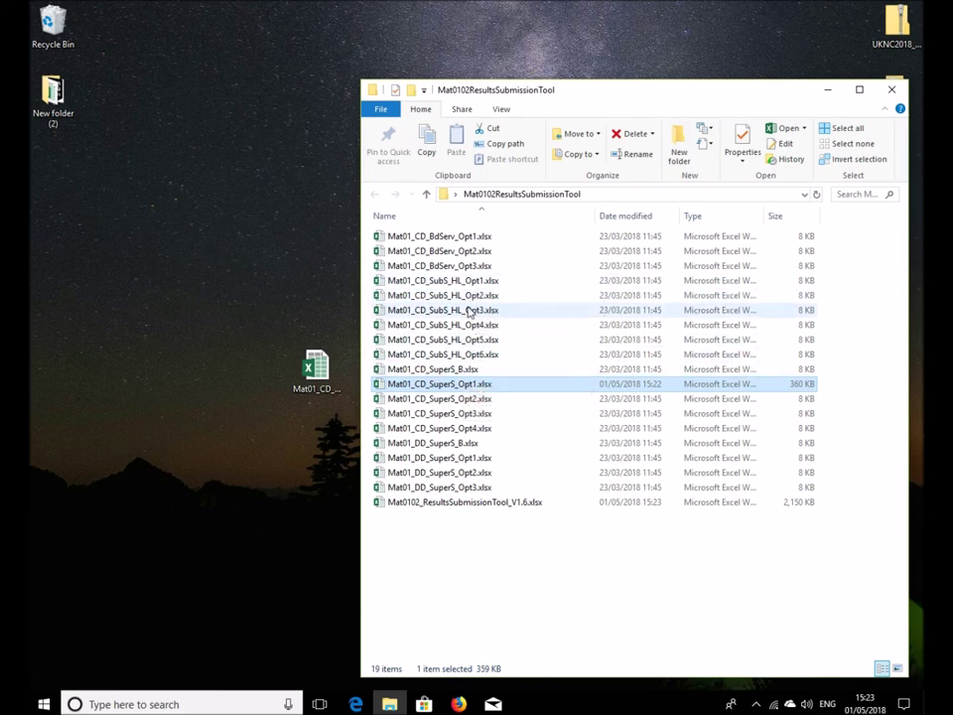
pyautogui.click(453, 444)
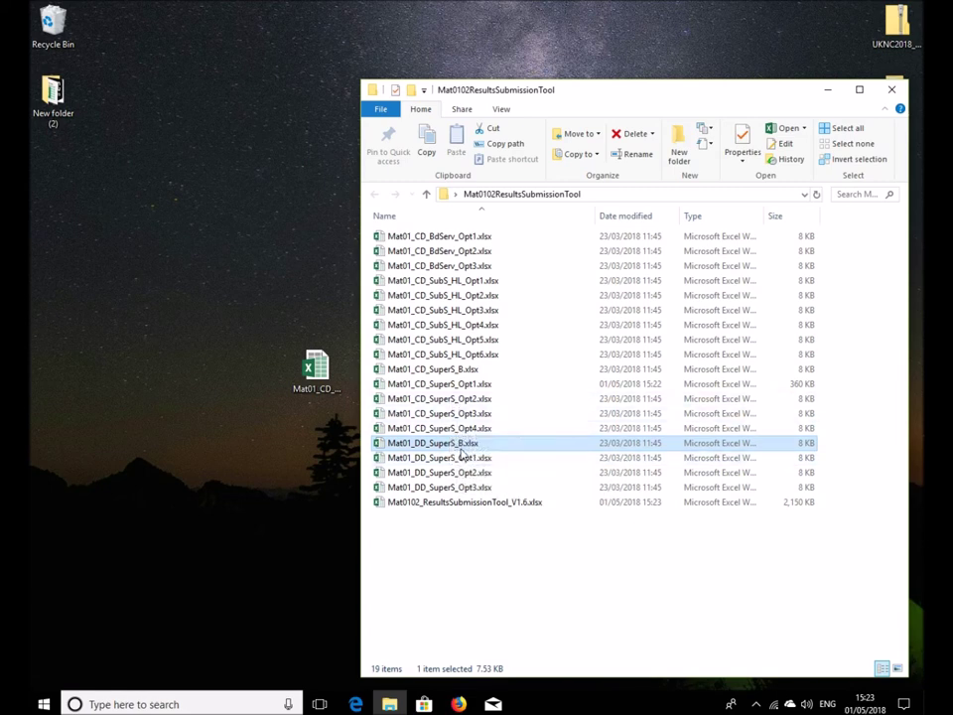
pyautogui.rightClick(450, 449)
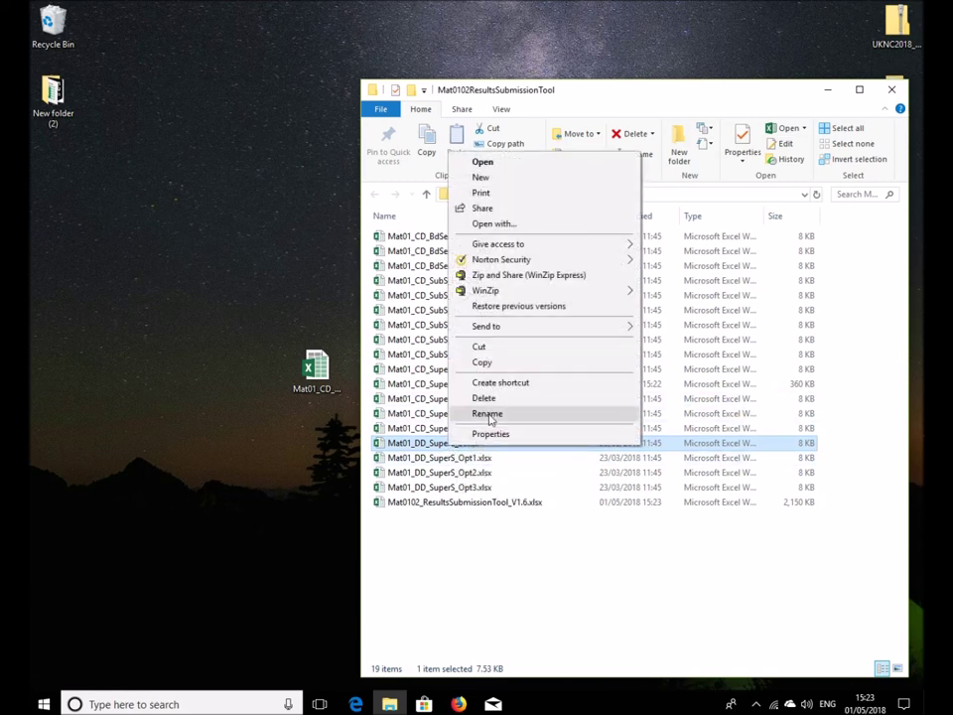
pyautogui.click(489, 417)
pyautogui.click(464, 443)
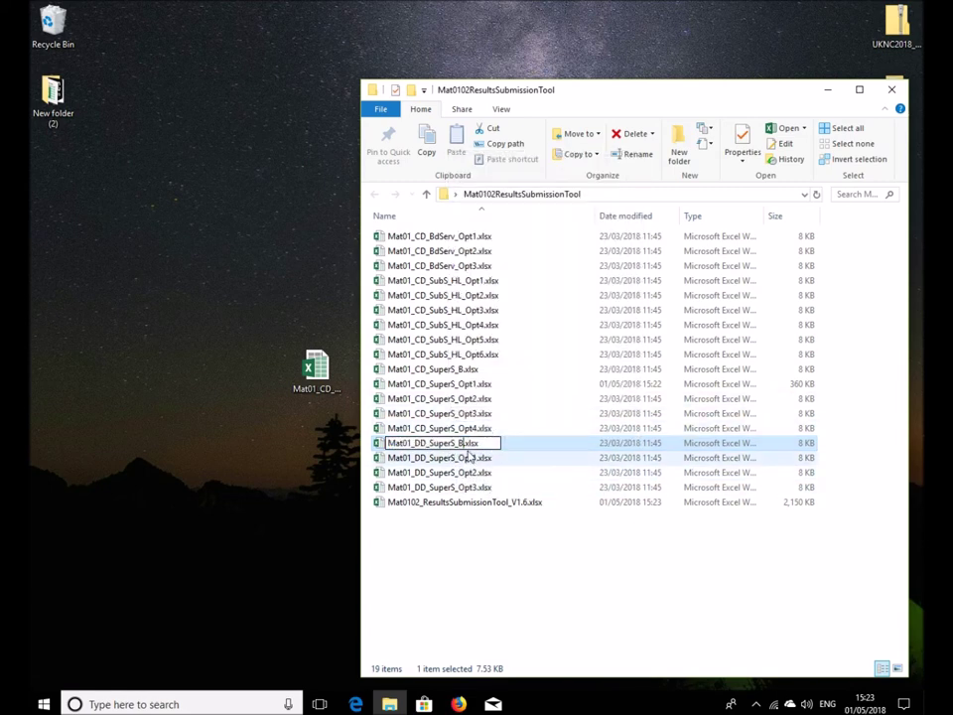
pyautogui.write('_')
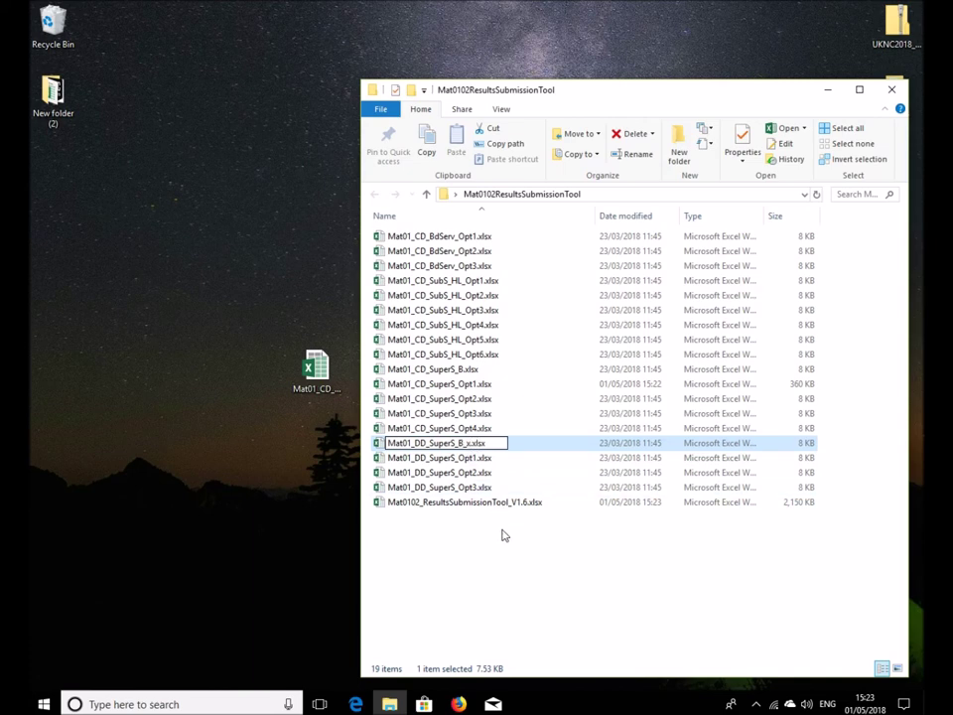
pyautogui.write('x')
pyautogui.moveTo(464, 443); pyautogui.dragTo(404, 443)
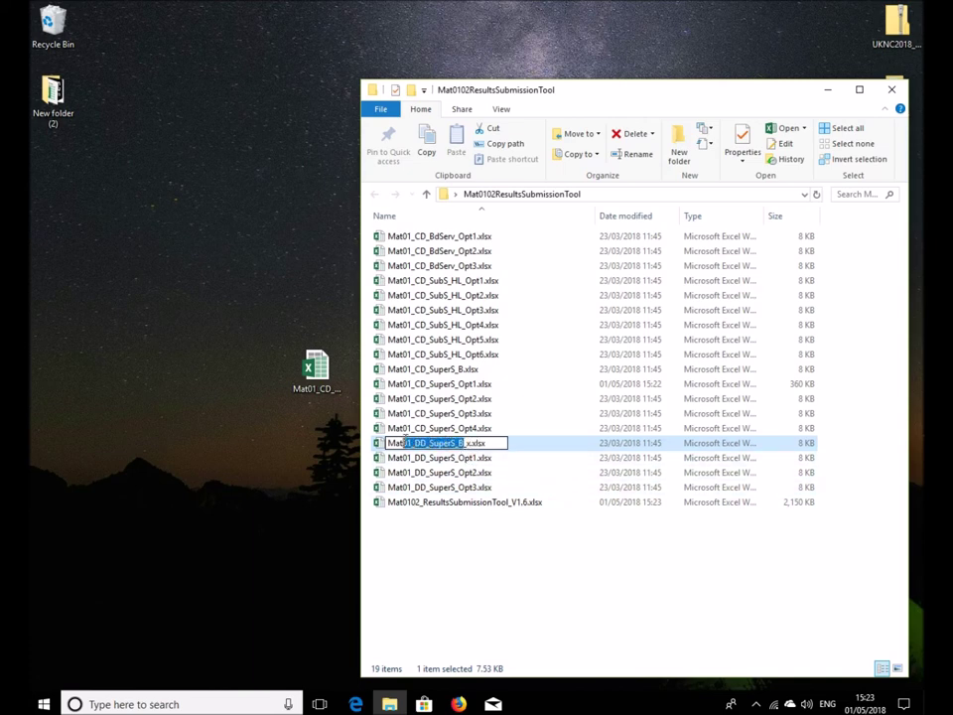
pyautogui.click(470, 443)
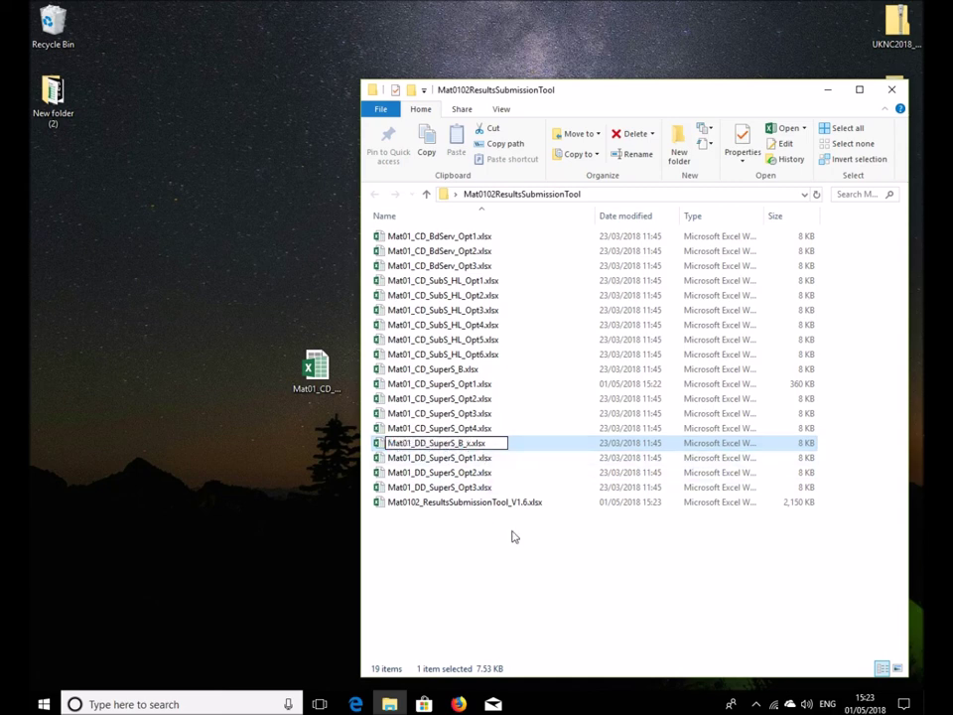
pyautogui.press('BackSpace')
pyautogui.press('BackSpace')
pyautogui.press('Return')
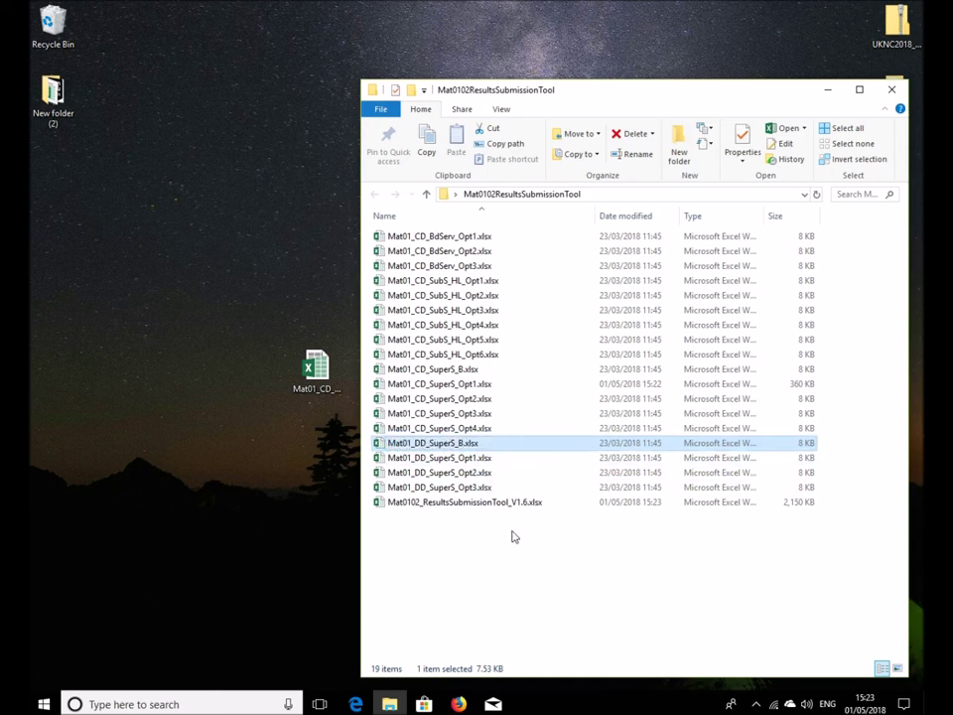
# Rename Mat01_CD_SuperS_B.xlsx to Mat01_CD_SuperS_B_x.xlsx
pyautogui.rightClick(449, 370)
pyautogui.click(531, 632)
pyautogui.hotkey('ctrl', 'c')
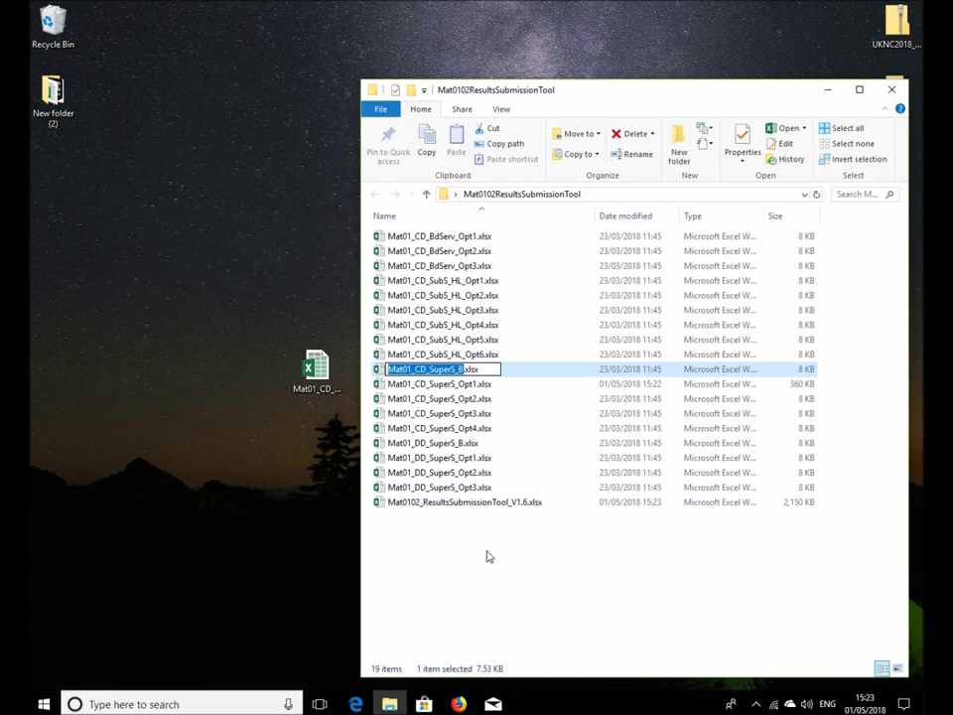
pyautogui.click(461, 369)
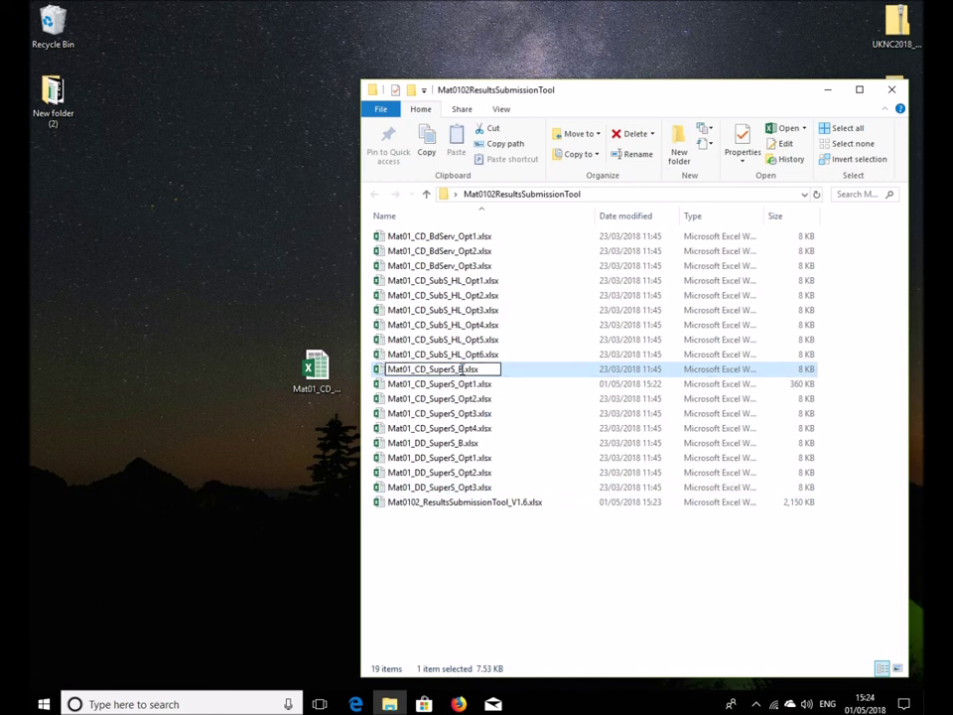
pyautogui.write('_x')
pyautogui.press('Return')
pyautogui.click(478, 516)
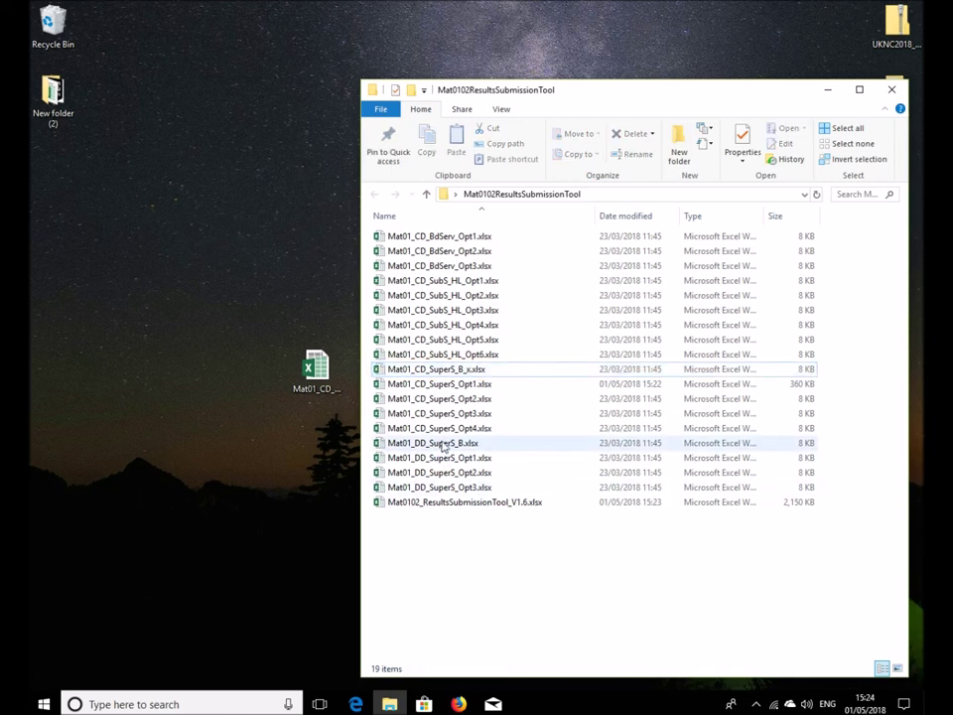
# Rename the 360 KB Mat01_CD_SuperS_Opt1.xlsx to Mat01_CD_SuperS_B.xlsx
pyautogui.click(427, 390)
pyautogui.rightClick(427, 391)
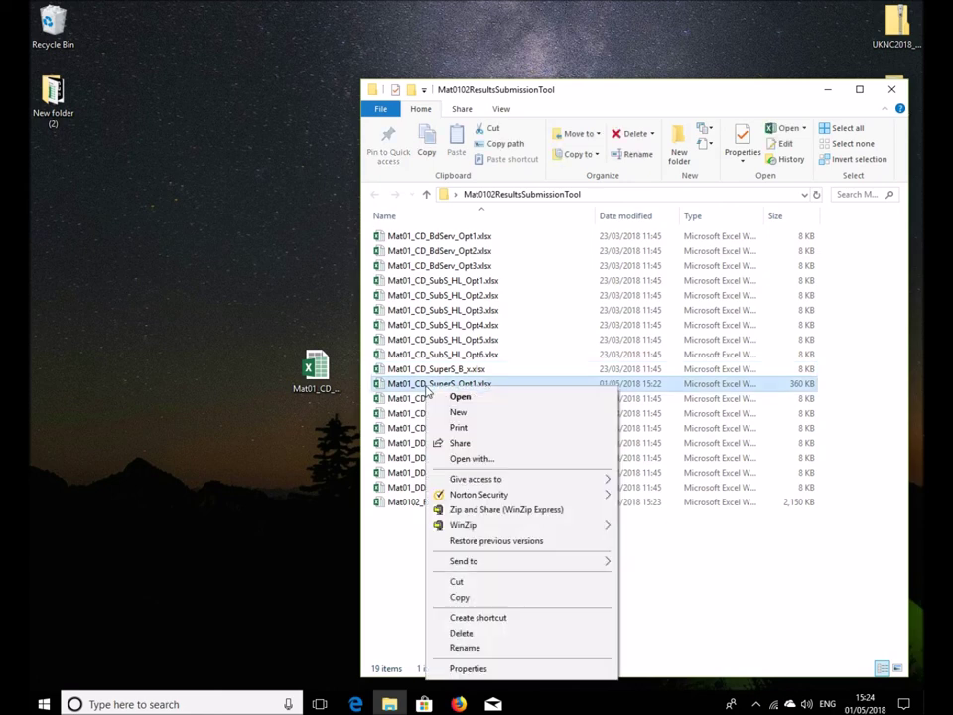
pyautogui.click(525, 651)
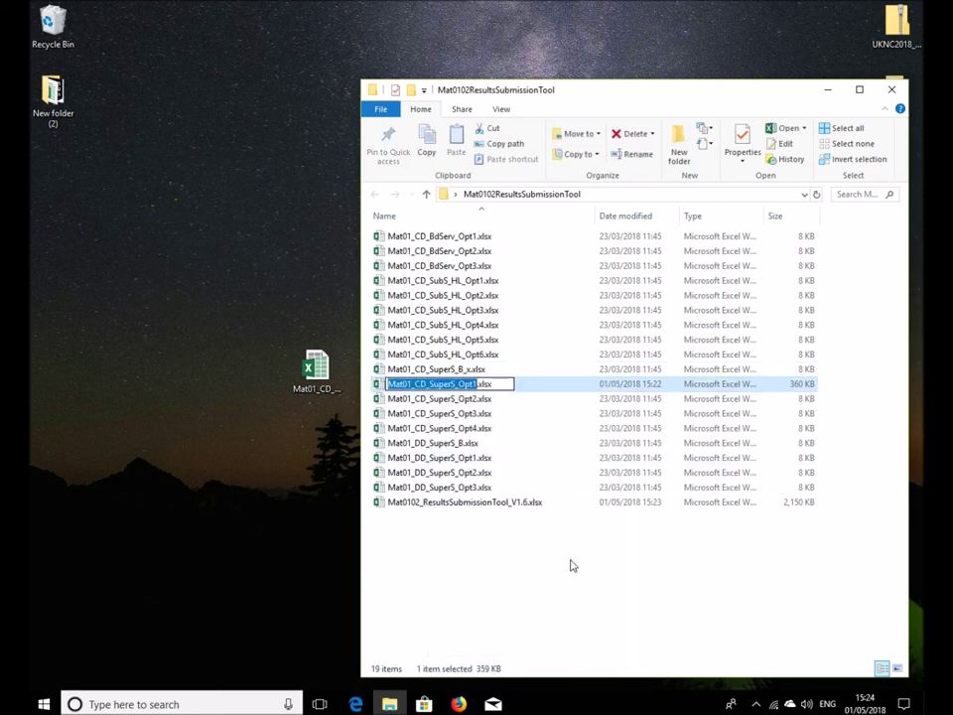
pyautogui.hotkey('ctrl', 'v')
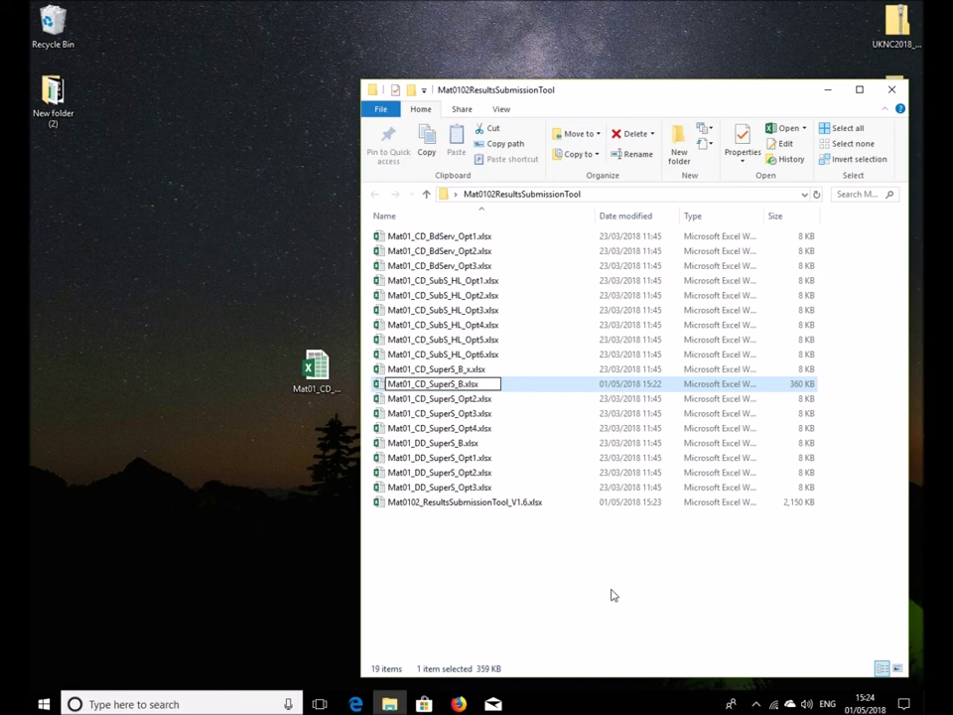
pyautogui.press('Return')
# Drop the x from the desktop file name, move it into the folder, and open the V1.6 tool
pyautogui.click(536, 581)
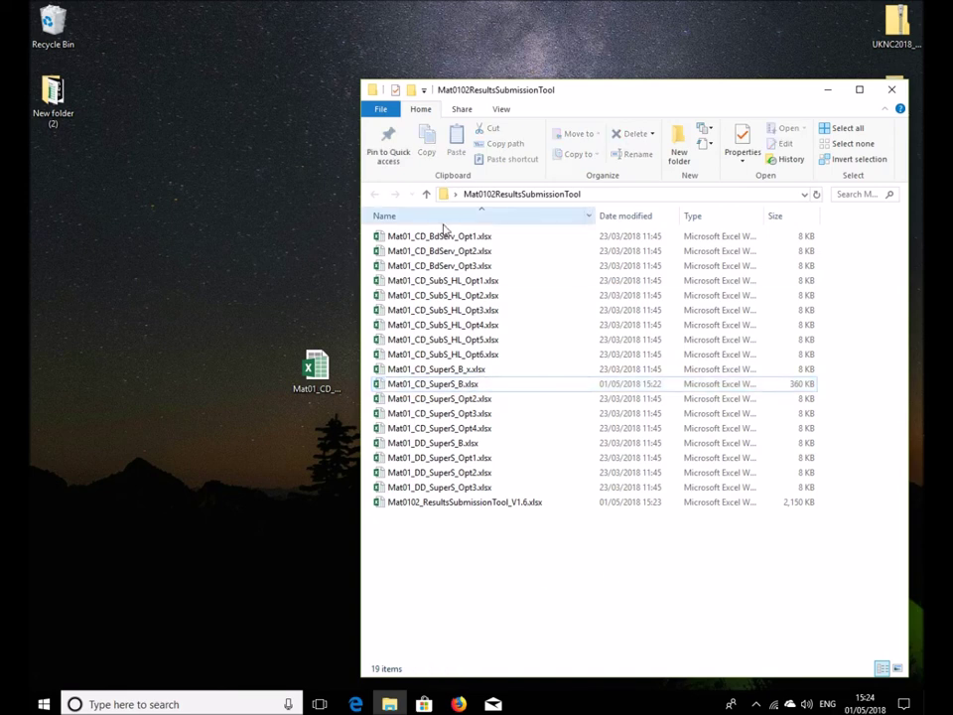
pyautogui.moveTo(363, 362); pyautogui.dragTo(393, 375)
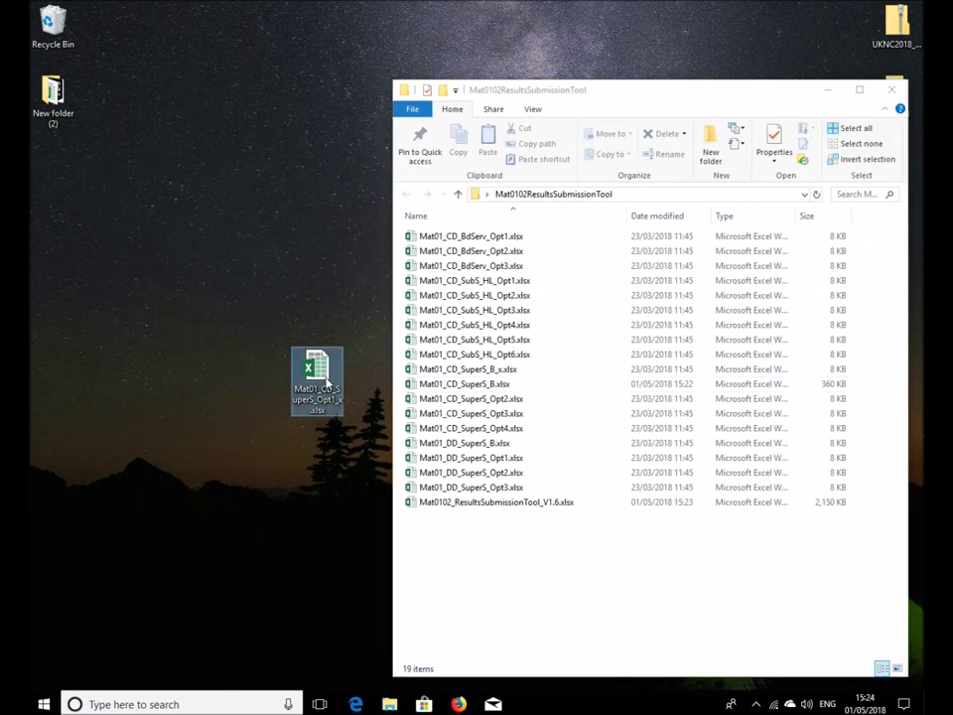
pyautogui.rightClick(315, 369)
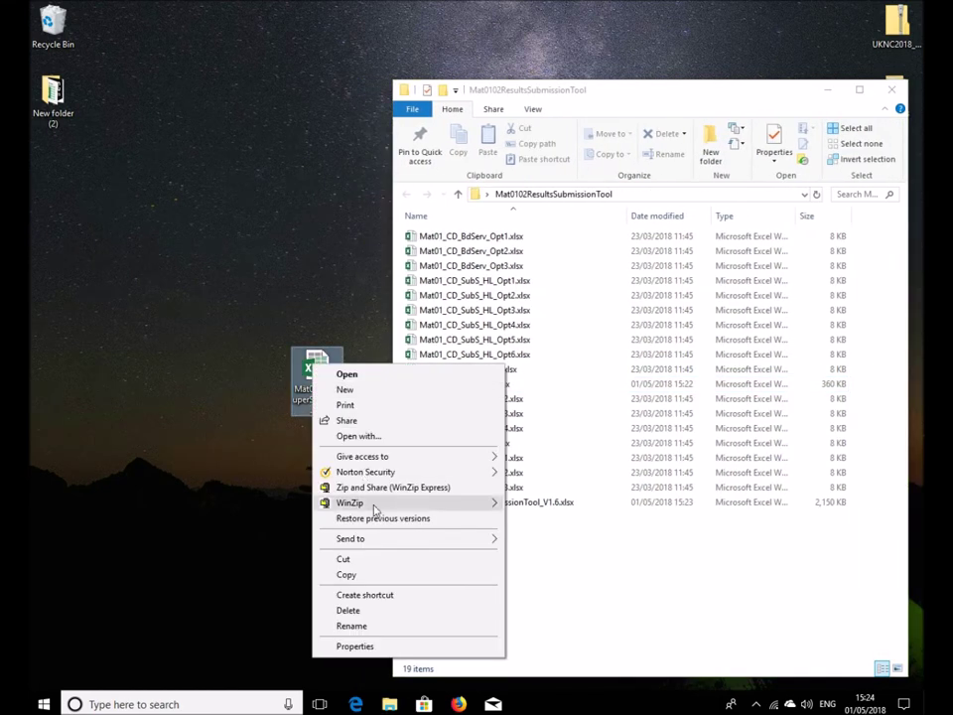
pyautogui.click(351, 626)
pyautogui.click(337, 411)
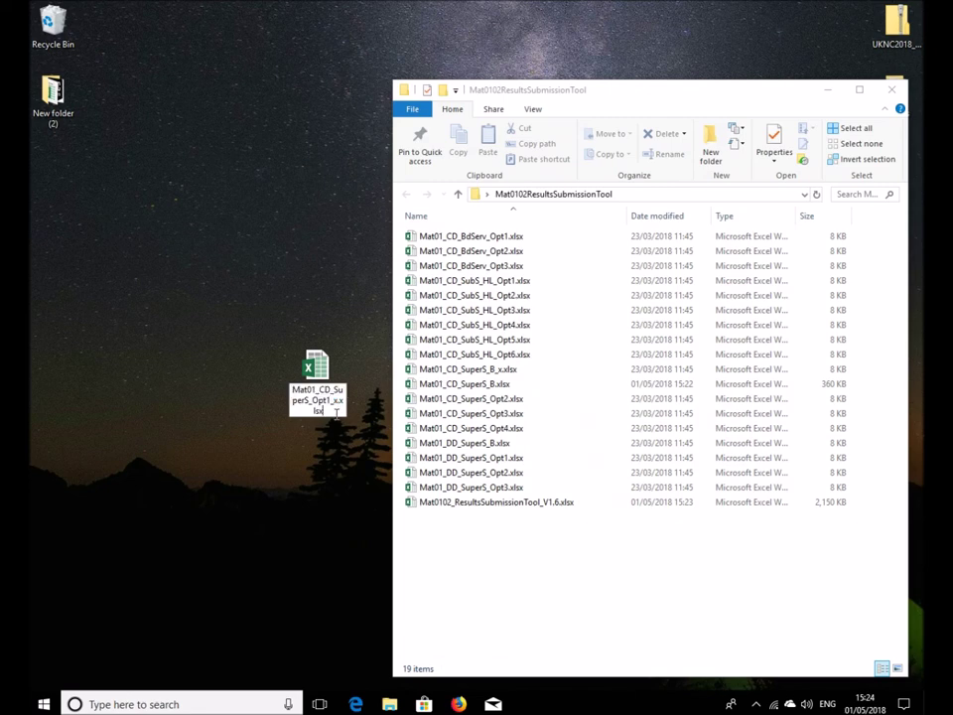
pyautogui.press('BackSpace')
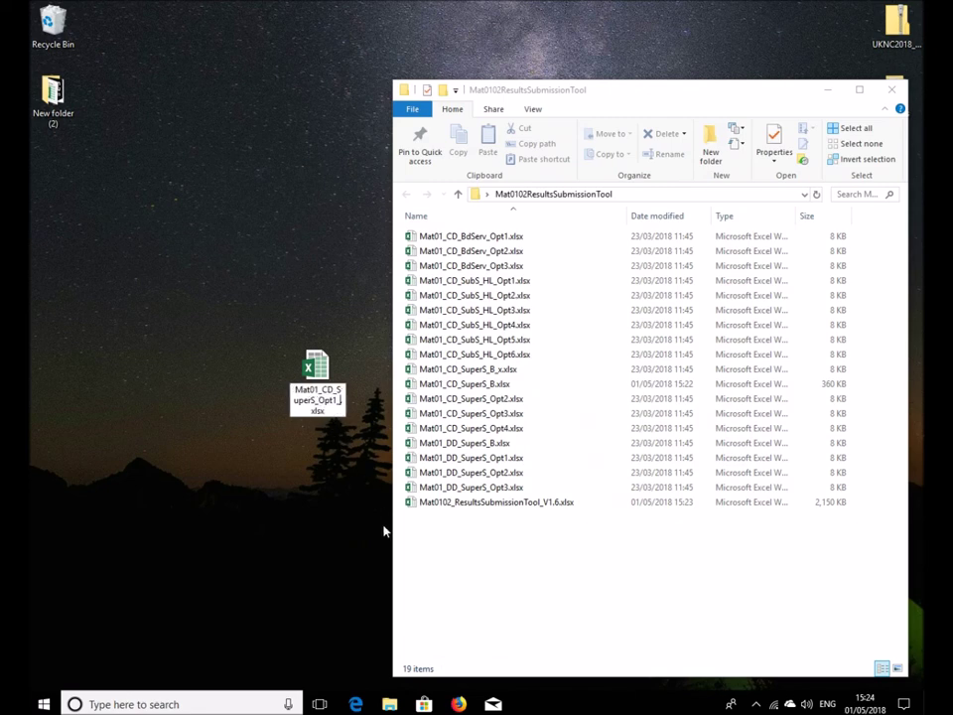
pyautogui.press('Return')
pyautogui.moveTo(307, 340); pyautogui.dragTo(549, 575)
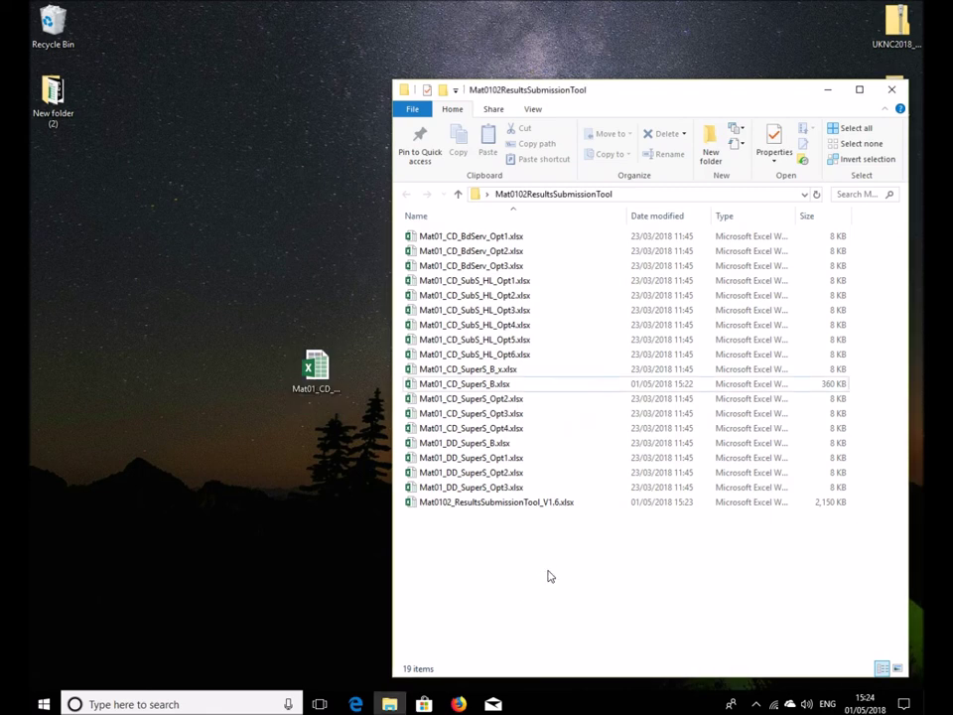
pyautogui.doubleClick(486, 502)
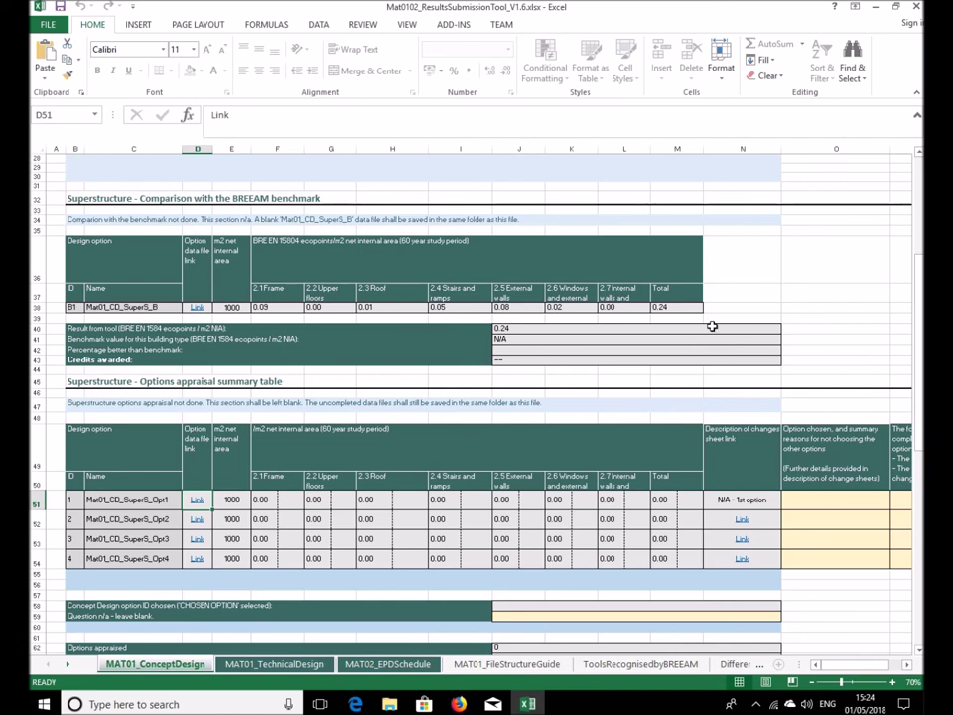
# Confirm the Mat01_CD_SuperS_B benchmark row reads 0.24, then save and close the results tool
pyautogui.scroll(6, 704, 449)
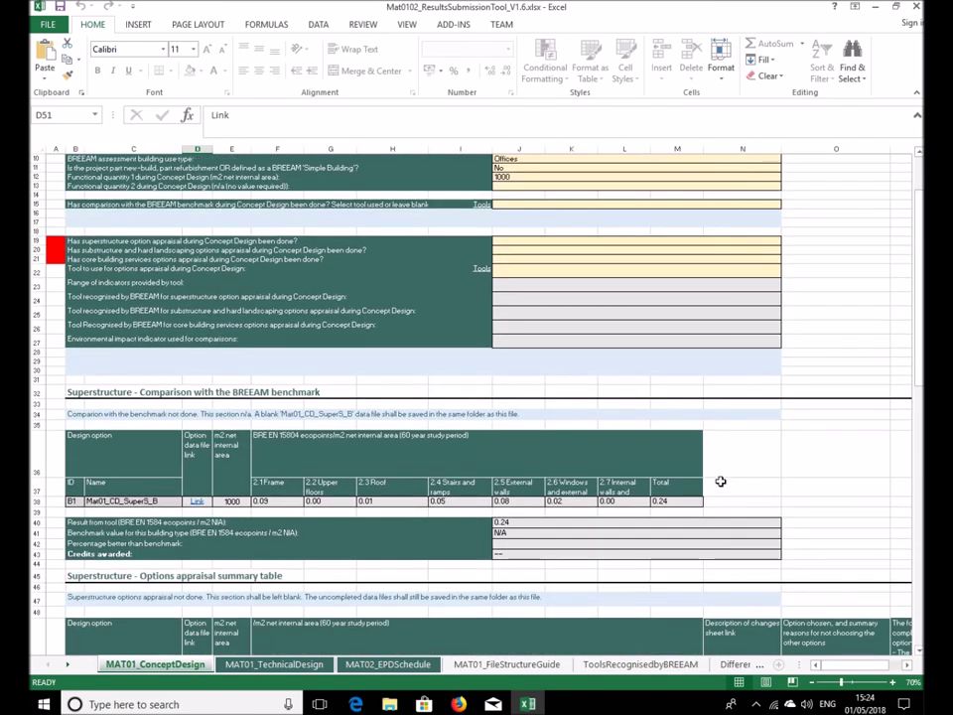
pyautogui.scroll(3, 719, 477)
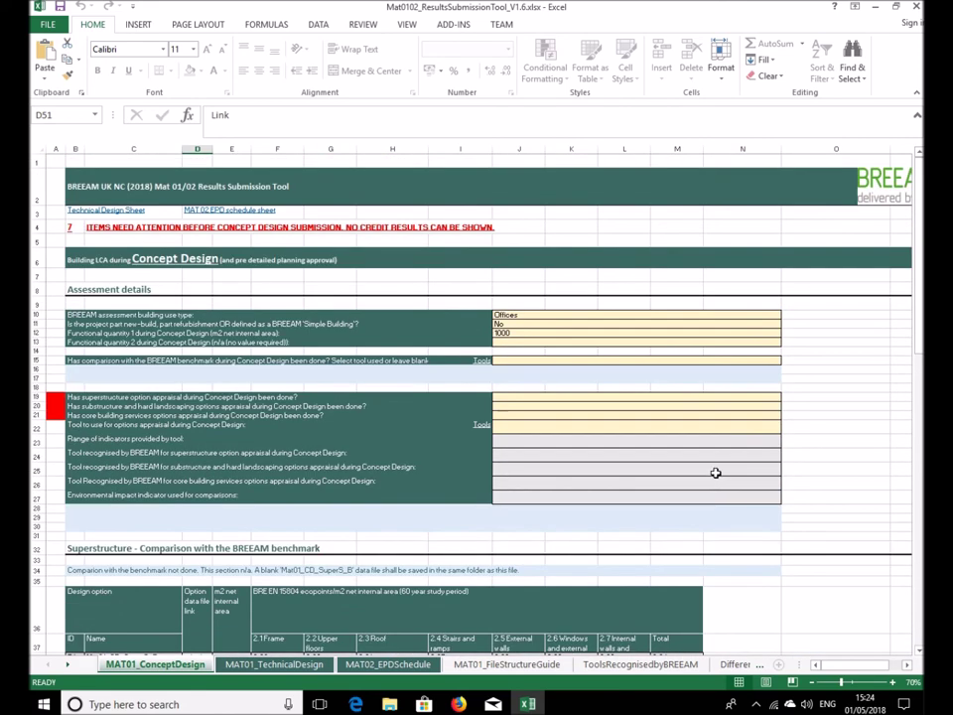
pyautogui.click(813, 683)
pyautogui.click(810, 683)
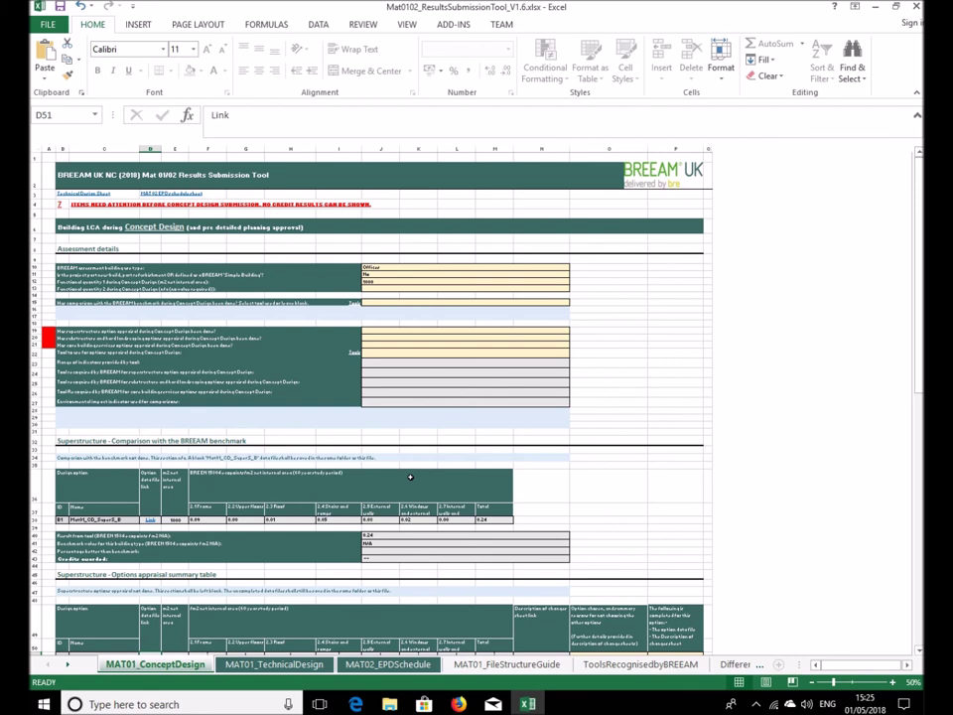
pyautogui.click(915, 7)
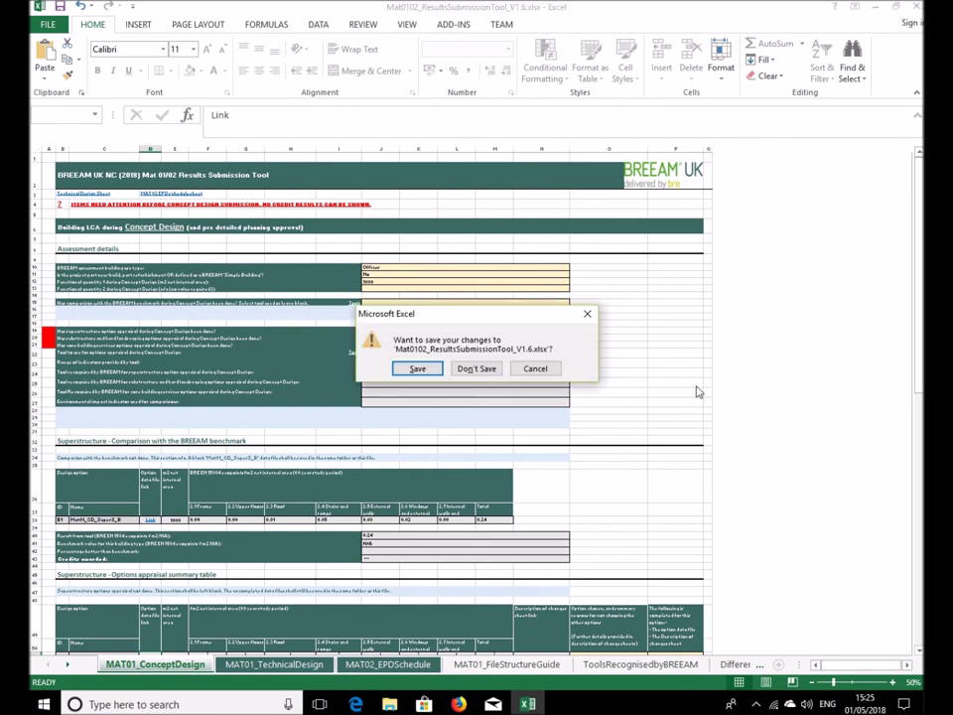
pyautogui.click(425, 370)
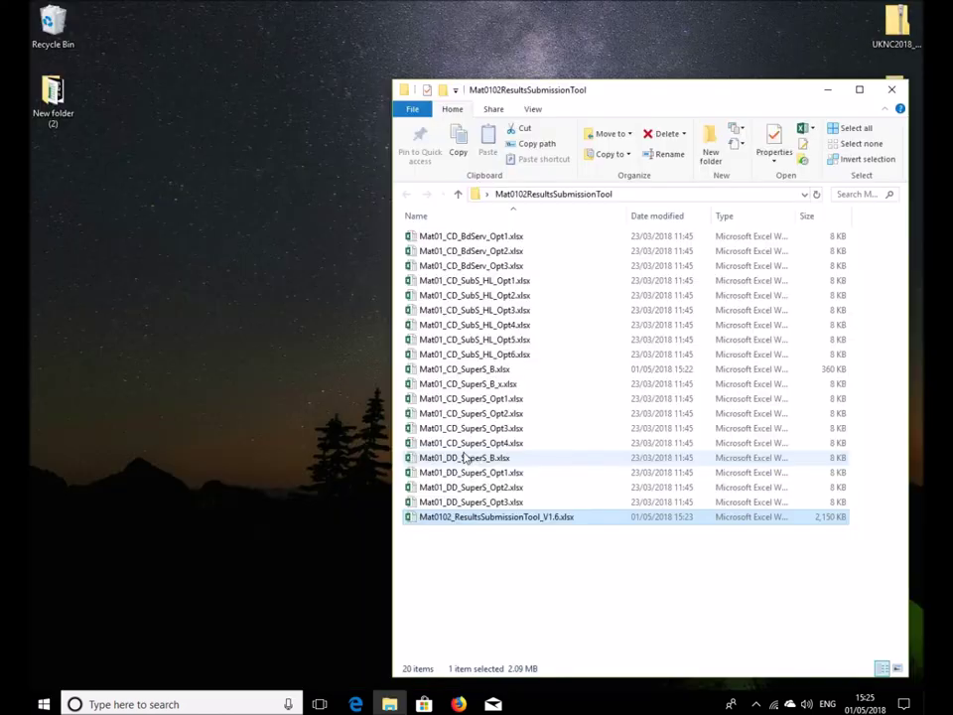
pyautogui.click(601, 564)
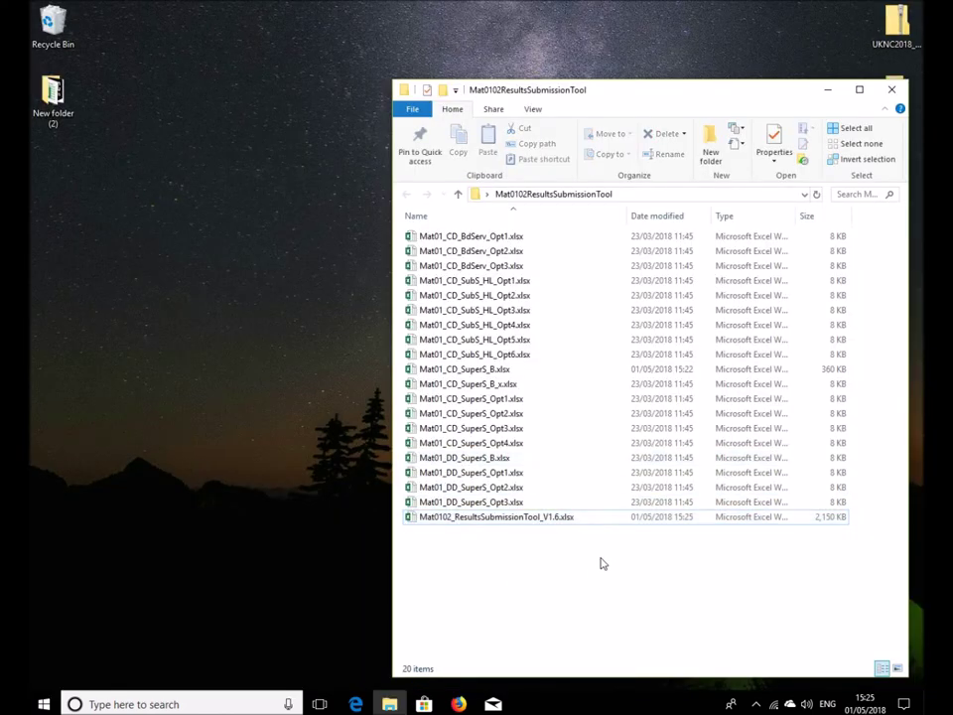